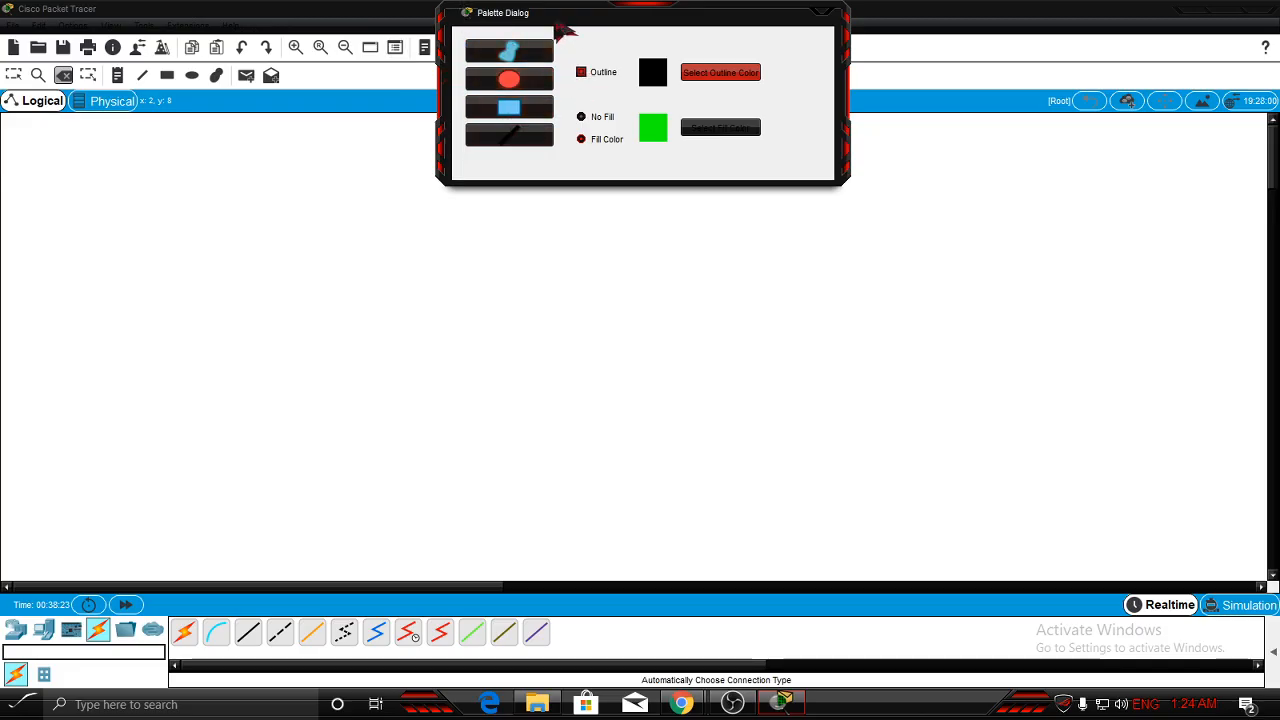
Draw a rectangle filled with purple #5500ff and outlined in black in the workspace's upper-left area.
left_click_drag(563, 30, 677, 104)
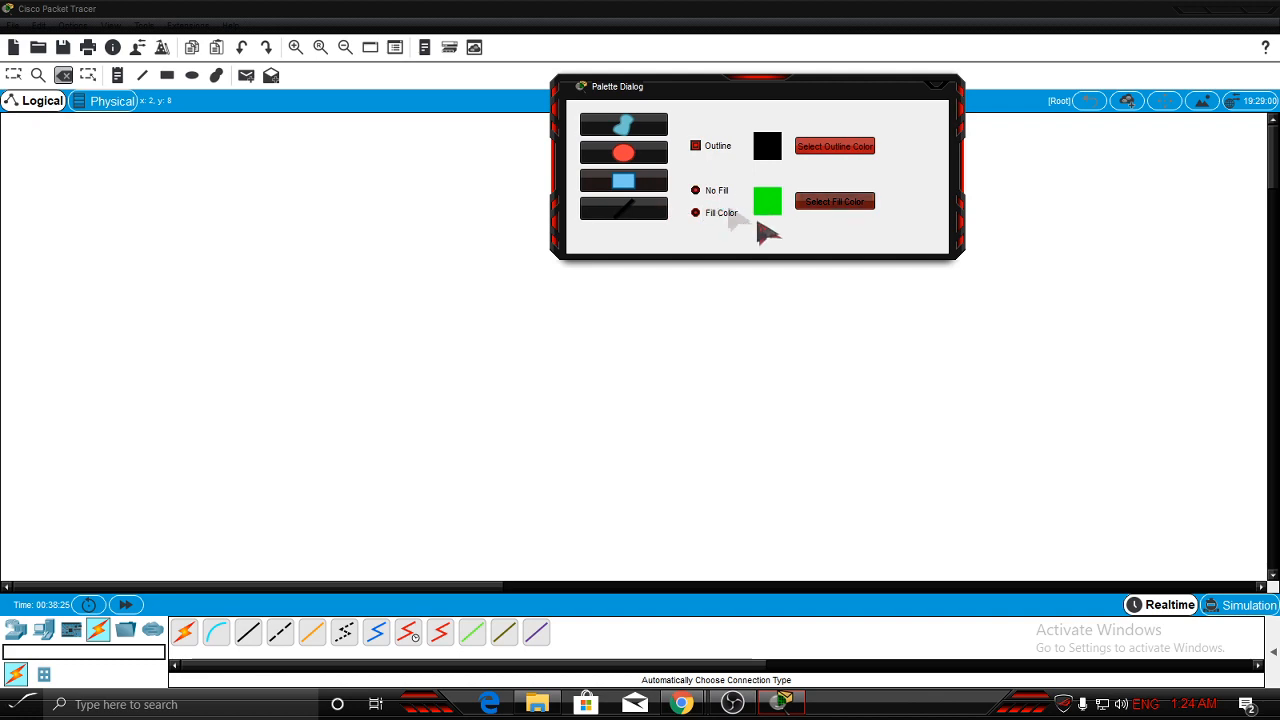
left_click(828, 203)
left_click(451, 318)
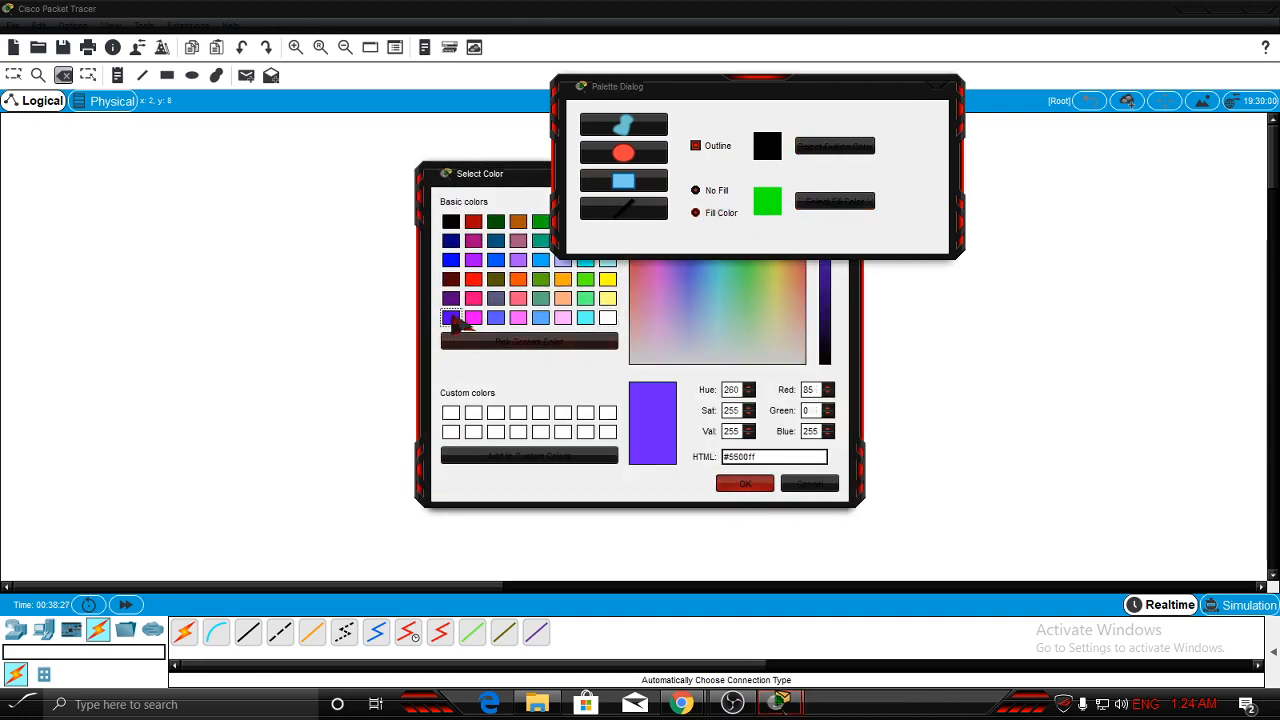
left_click(730, 486)
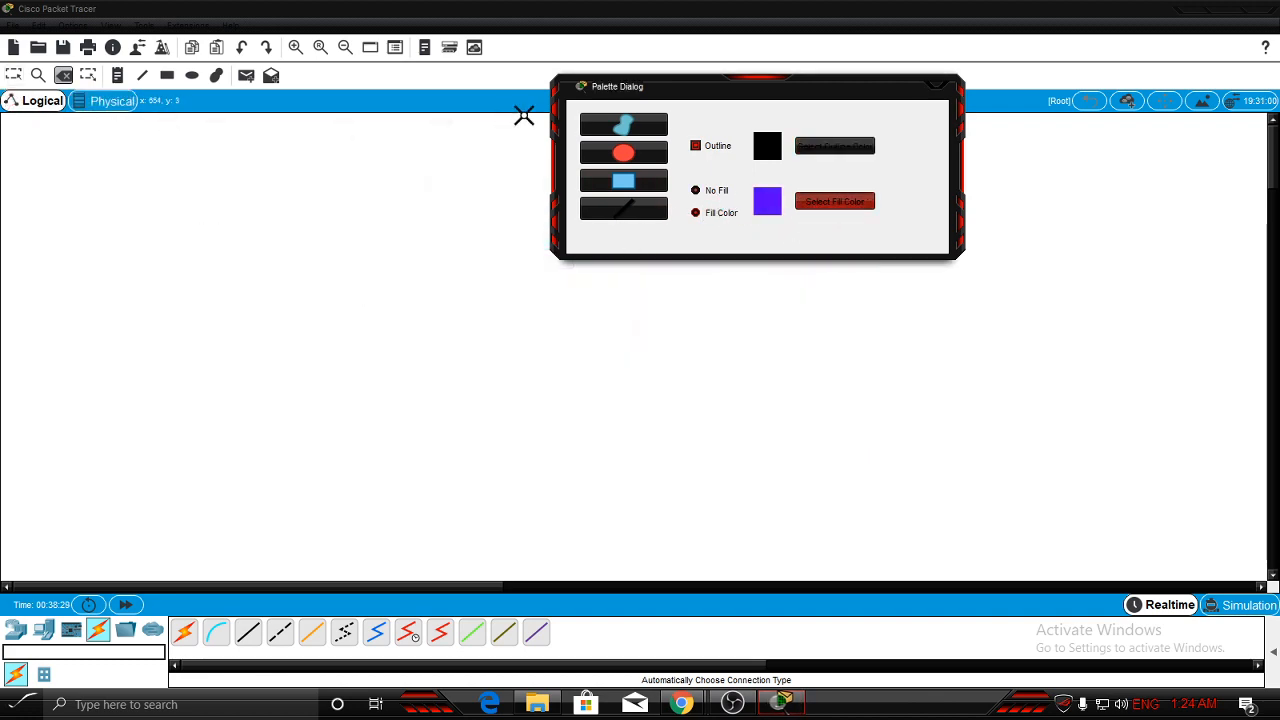
left_click_drag(40, 129, 230, 248)
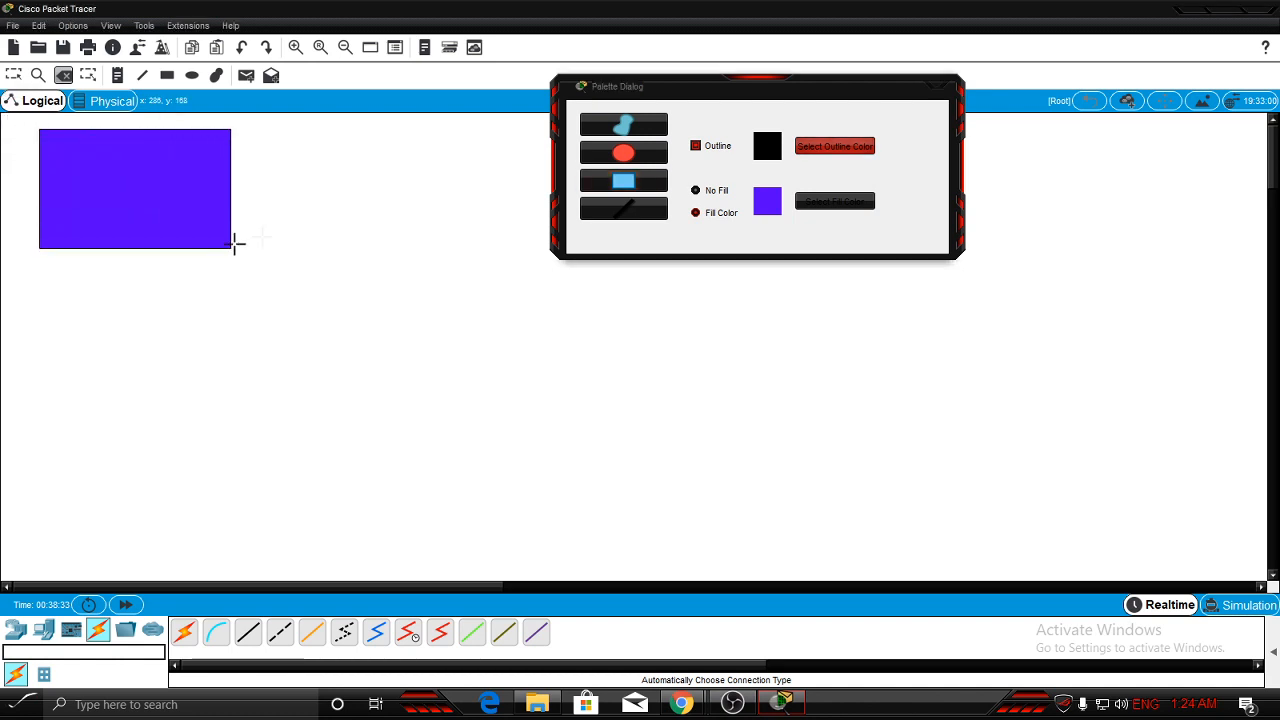
Draw a second rectangle of similar size, filled with green #55ff00, to the right of the purple one, and close the palette.
left_click(822, 205)
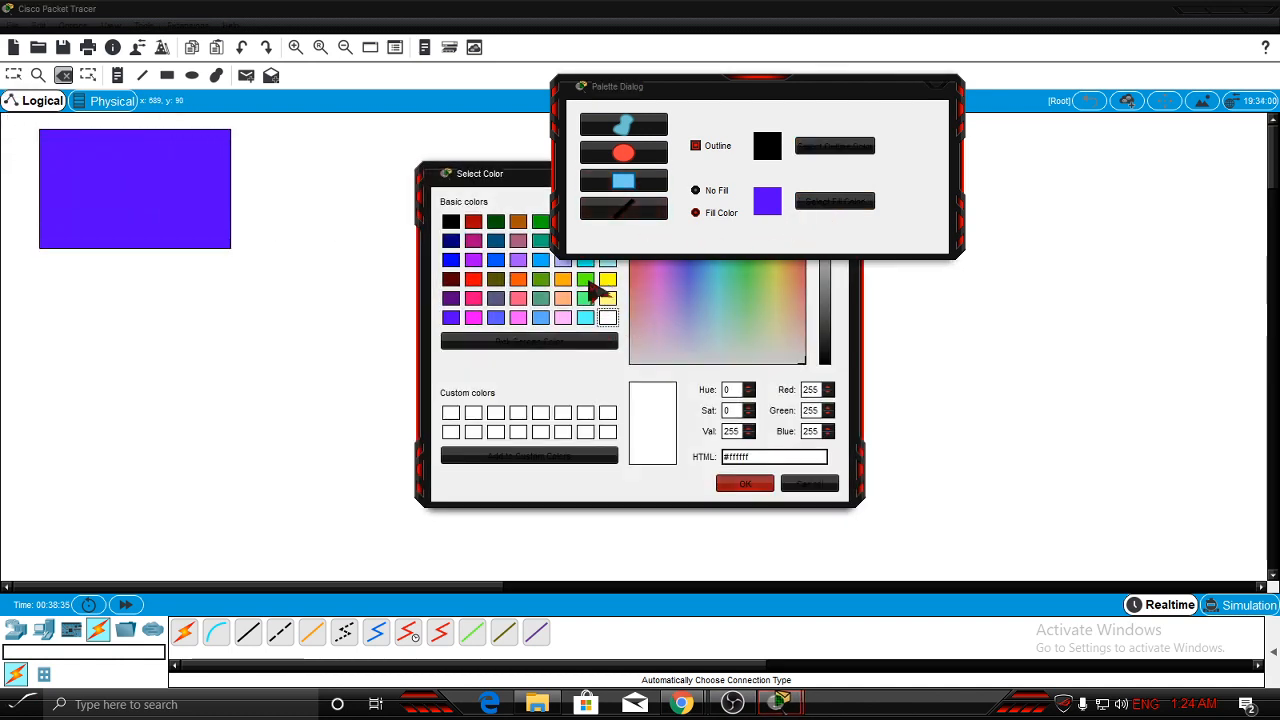
left_click(587, 280)
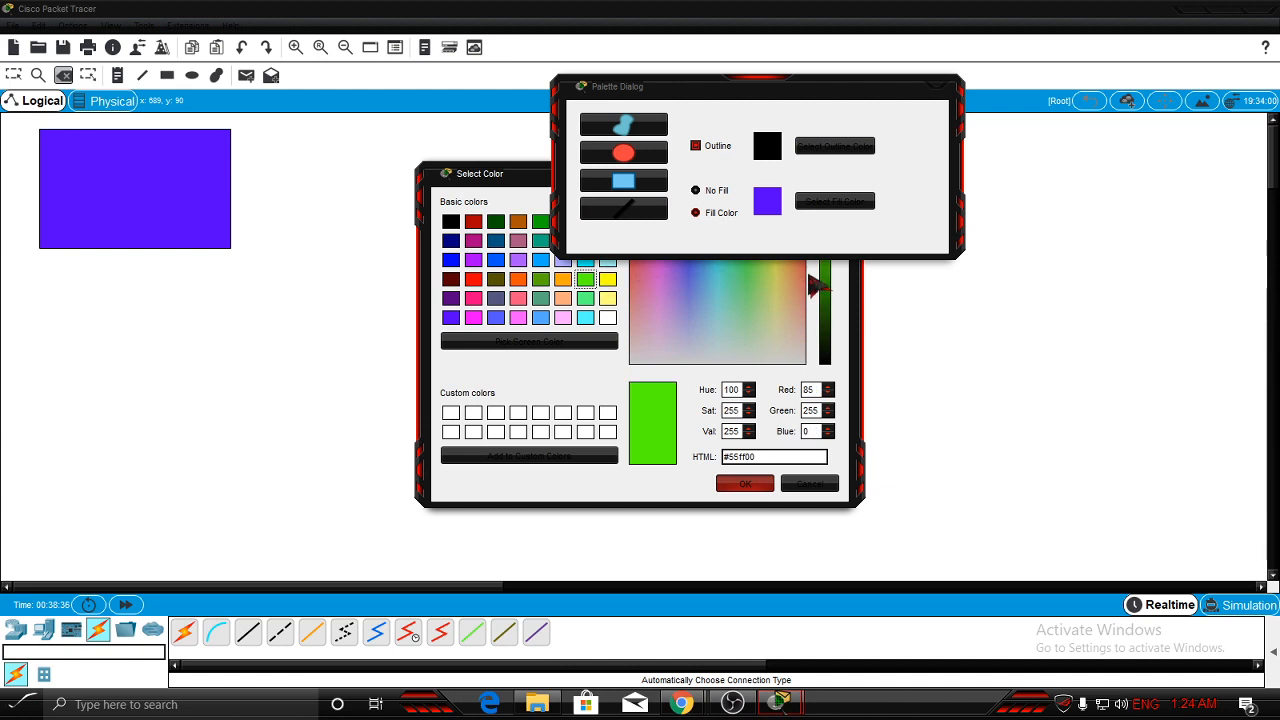
left_click(741, 484)
left_click_drag(670, 87, 950, 114)
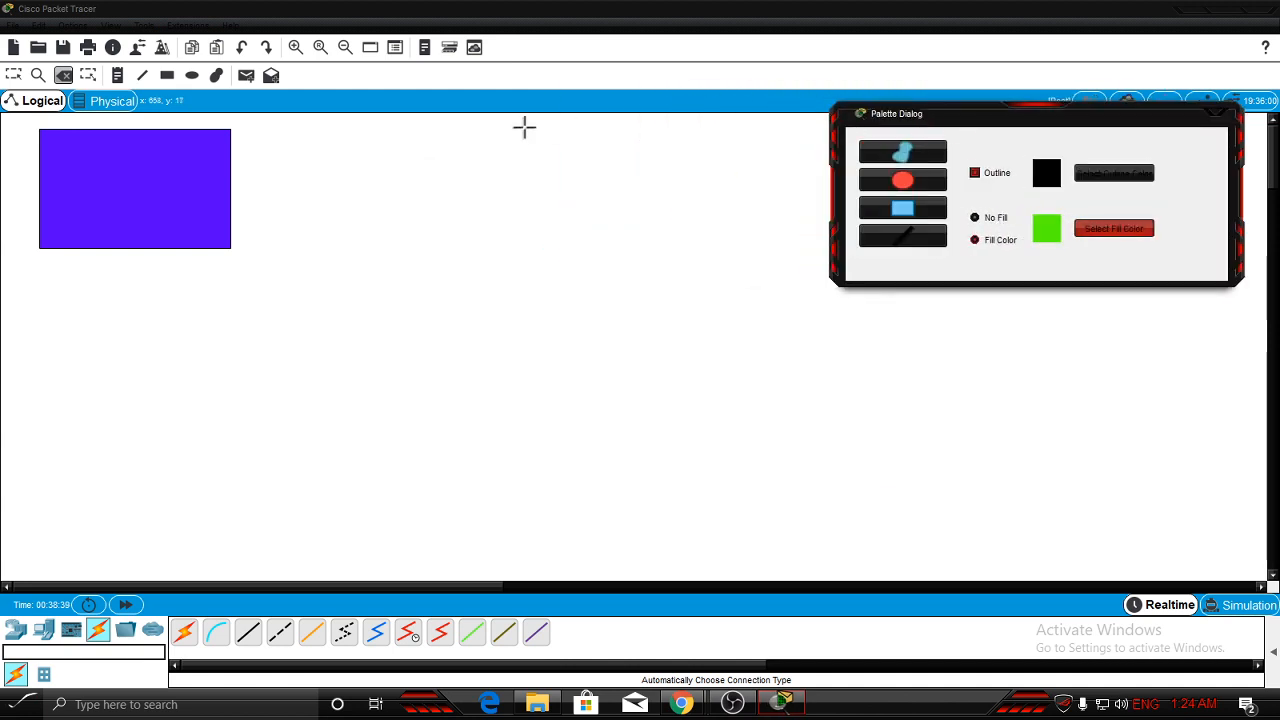
mouse_move(491, 124)
left_mouse_down()
mouse_move(657, 203)
mouse_move(694, 243)
left_mouse_up()
left_click(1218, 114)
Add the text notes "department 1" on the purple rectangle and "department 2" on the green rectangle.
left_click(117, 75)
left_click(100, 186)
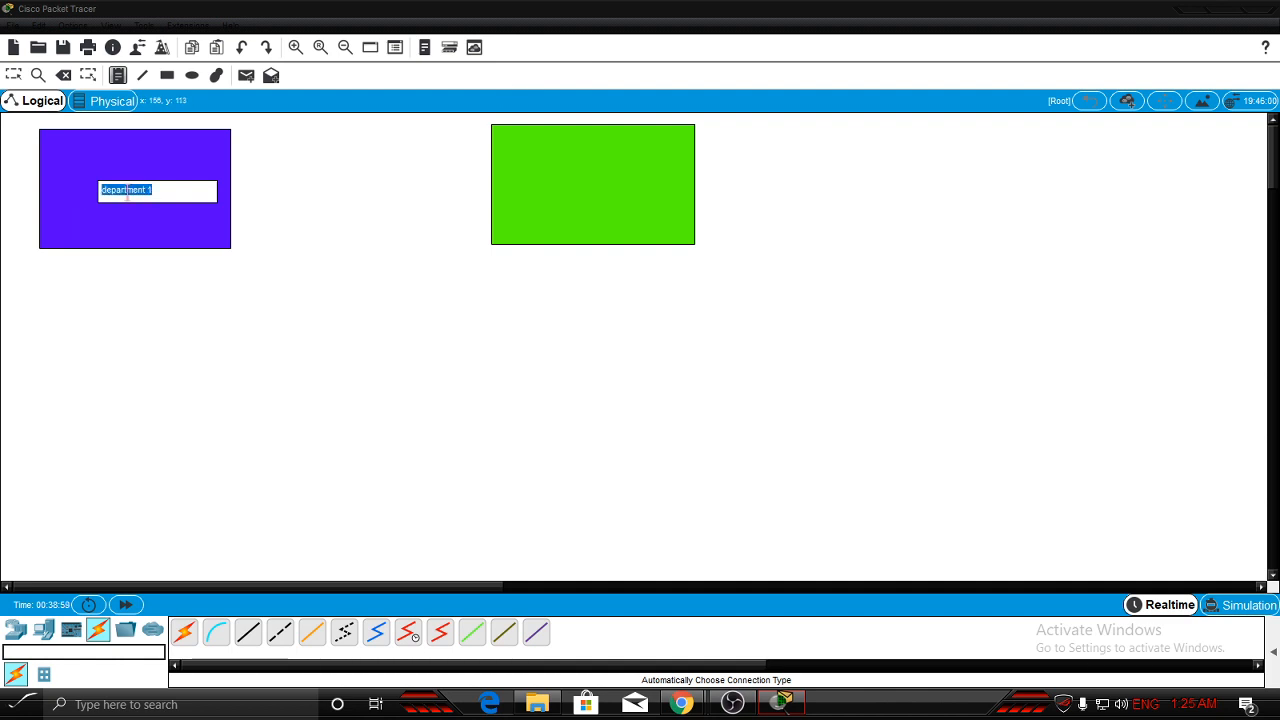
left_click(584, 187)
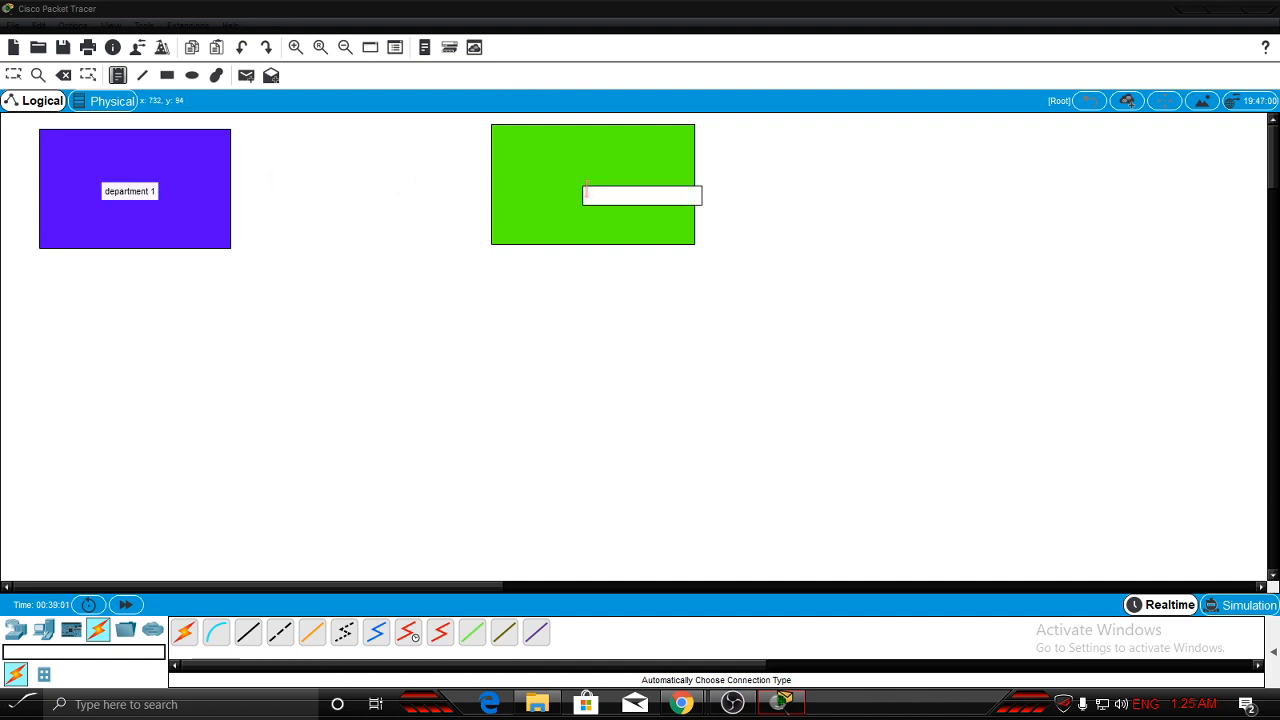
left_click(566, 174)
type("department 1")
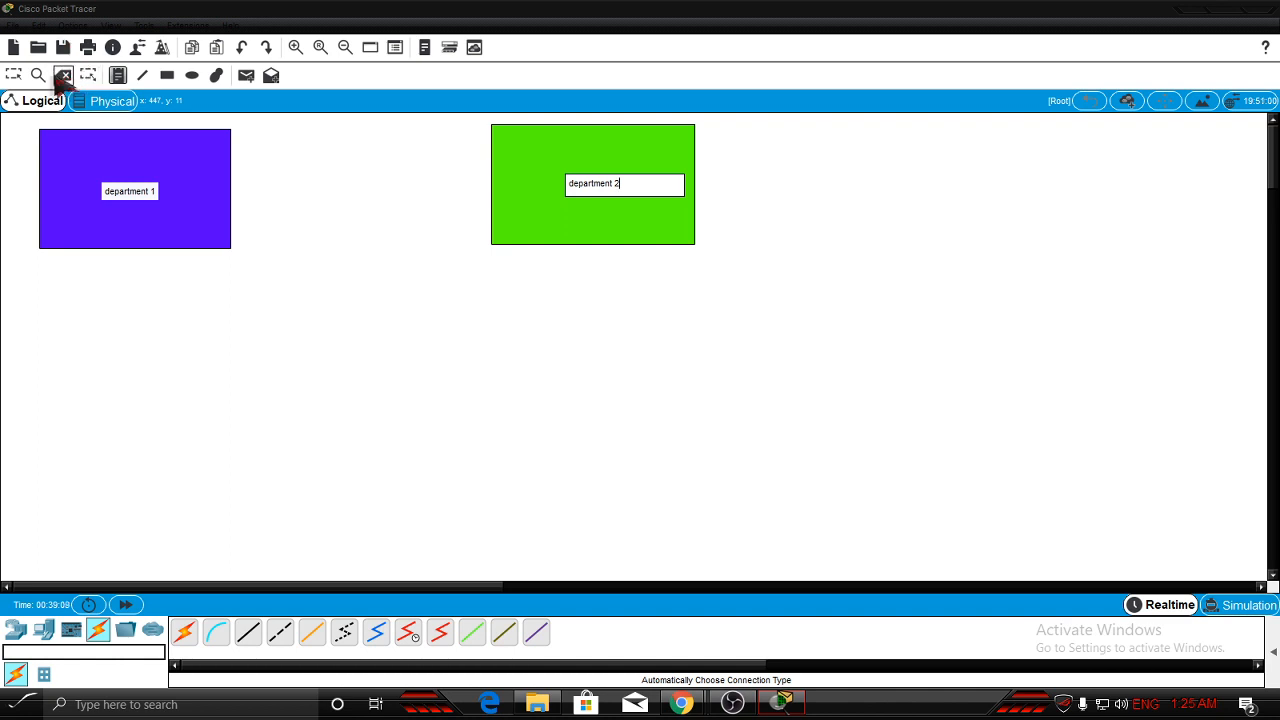
left_click(14, 76)
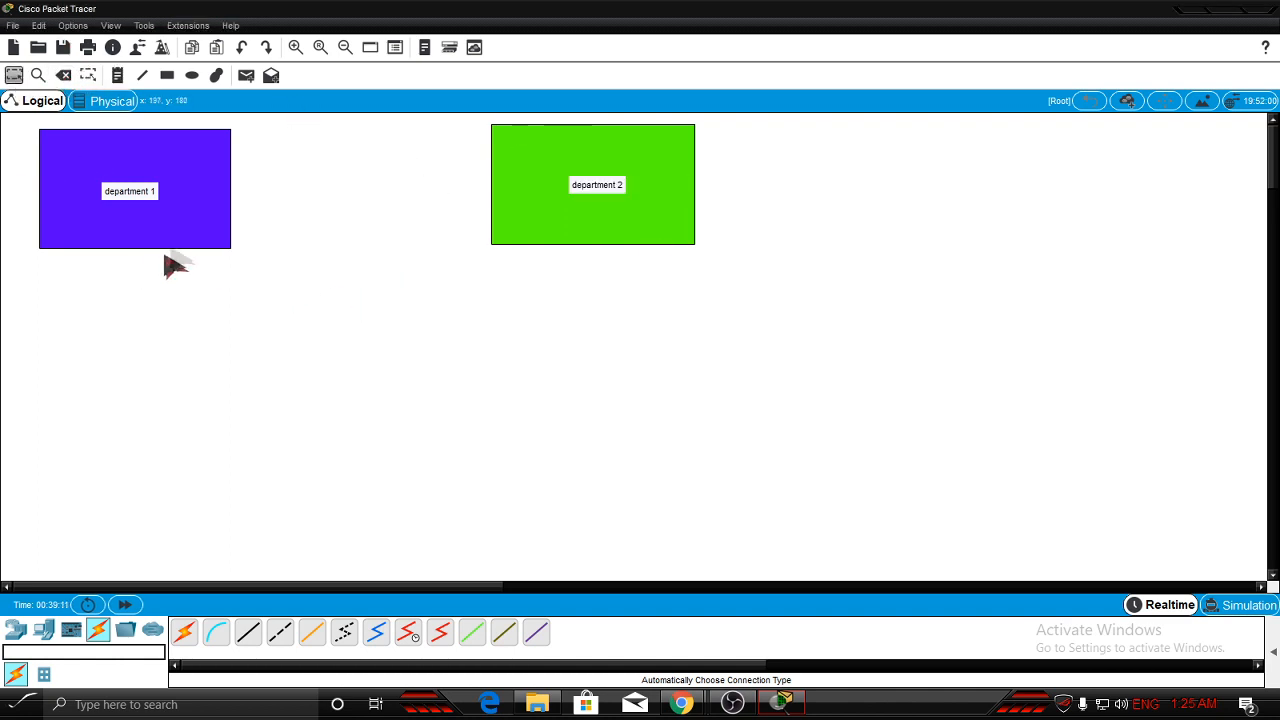
Move the green rectangle and its note closer to the purple one, and nudge the "department 1" note slightly upward.
left_click_drag(131, 194, 130, 188)
left_click_drag(509, 226, 497, 230)
left_click_drag(609, 197, 549, 195)
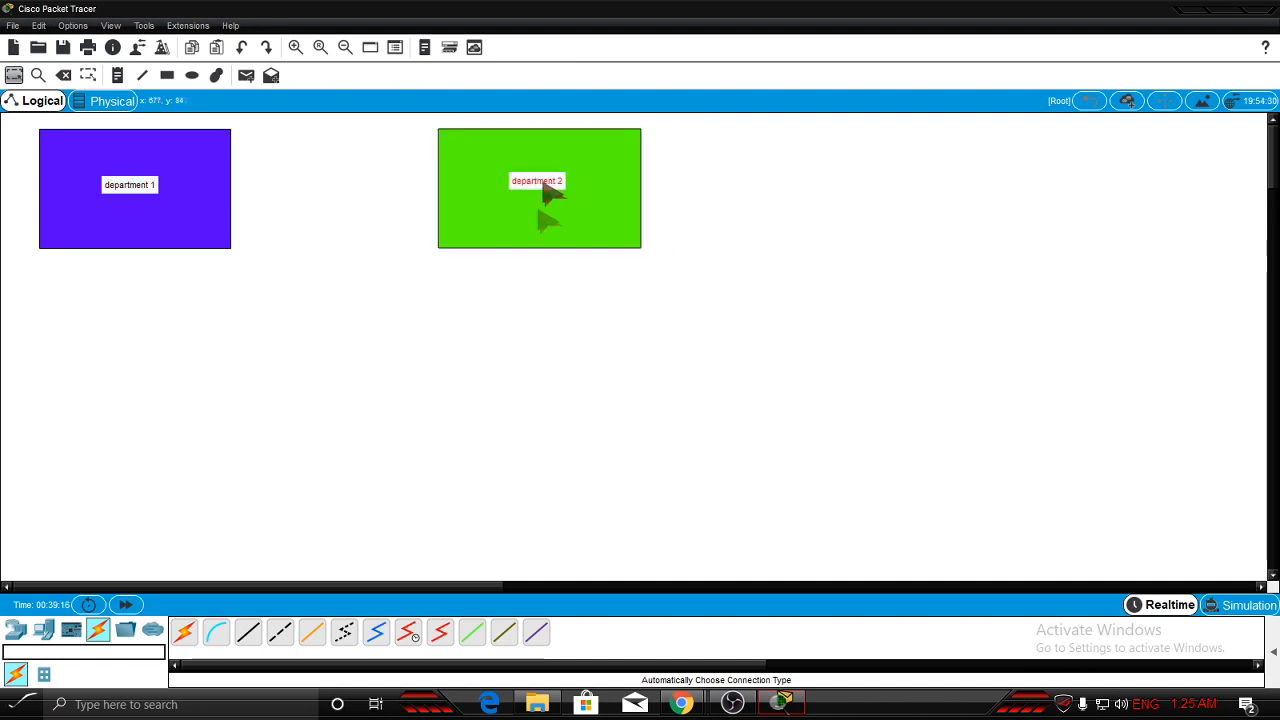
Place two PCs side by side in the upper-left corner of the department 1 rectangle.
left_click(45, 629)
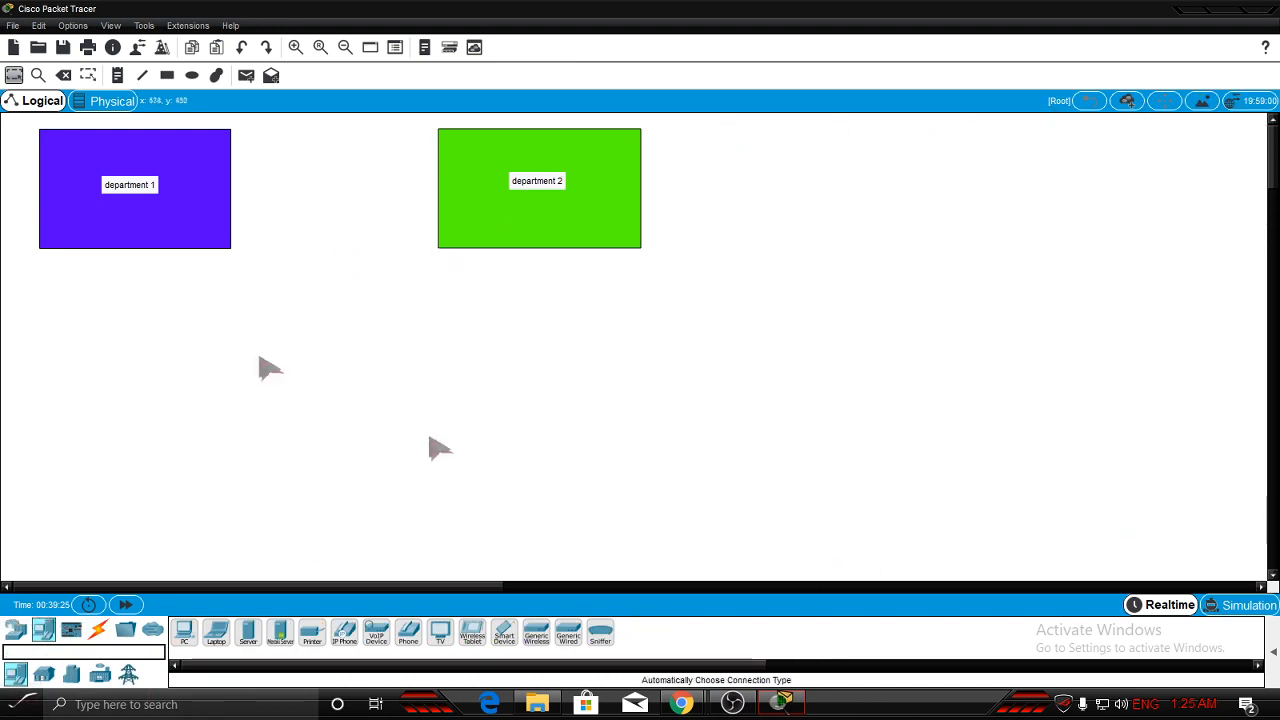
left_click(183, 632)
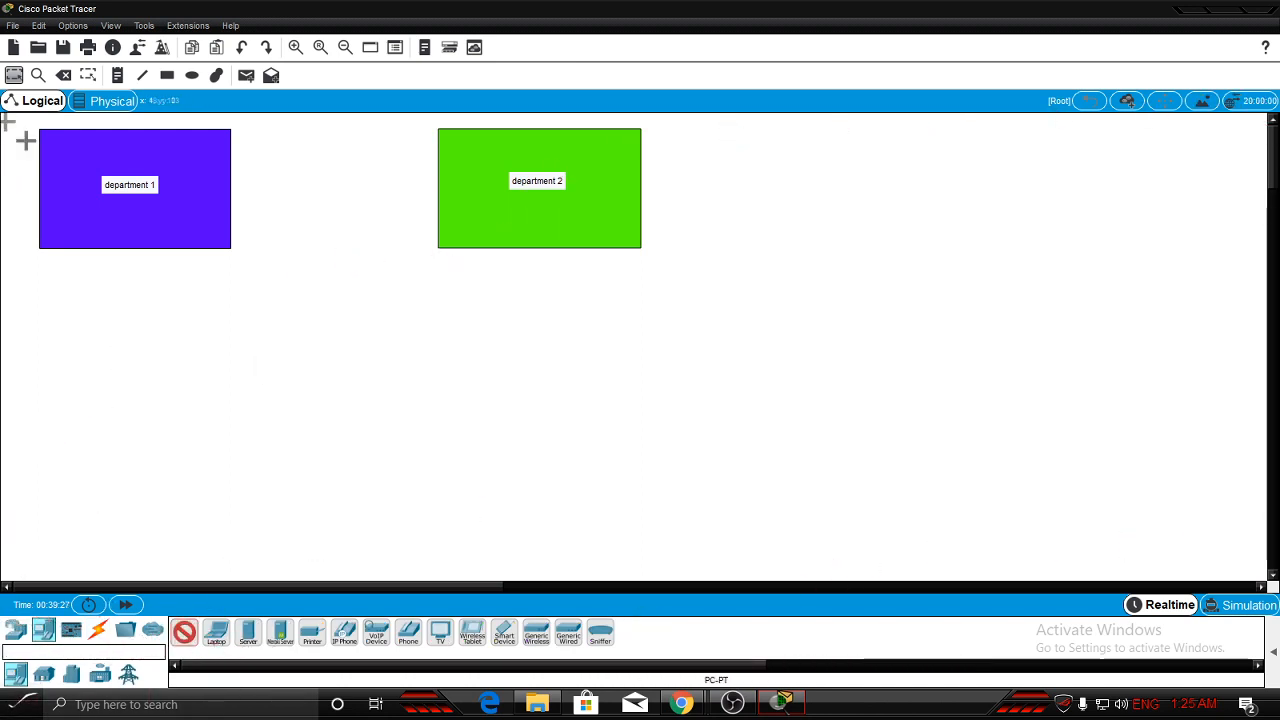
left_click(58, 143)
left_click(183, 632)
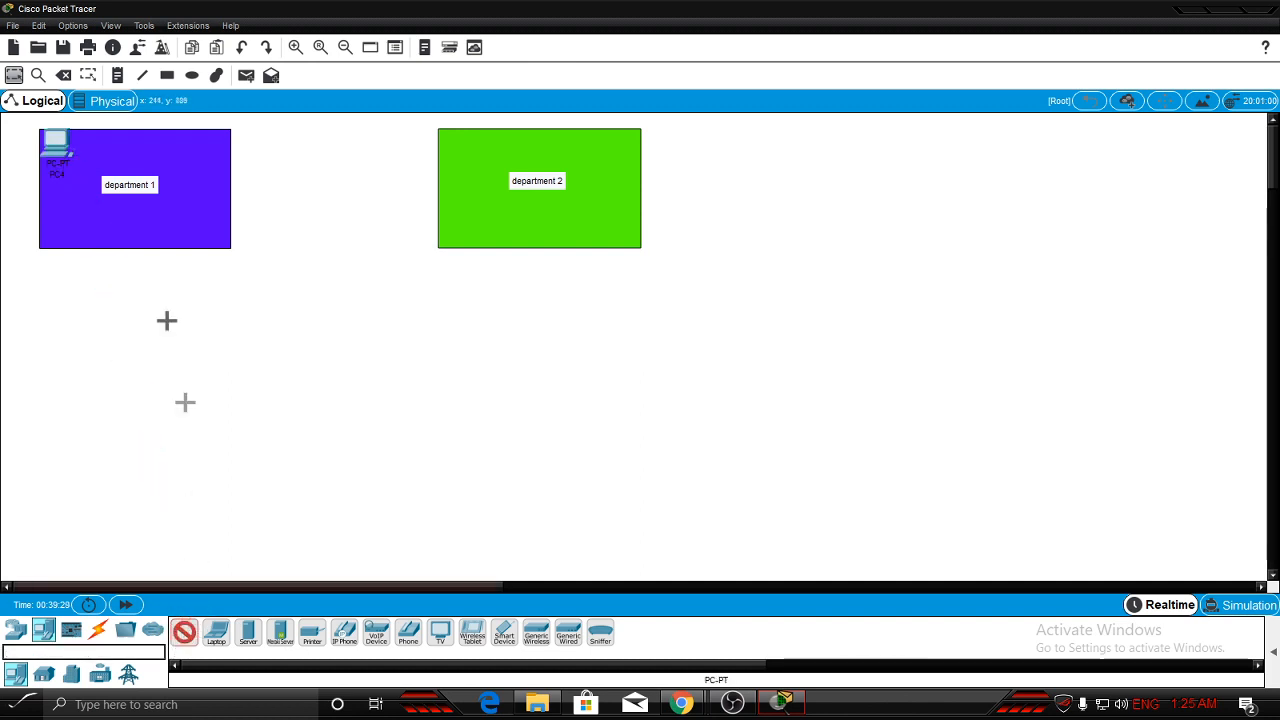
left_click(88, 147)
mouse_move(94, 152)
left_mouse_down()
mouse_move(105, 146)
mouse_move(64, 157)
mouse_move(94, 152)
left_mouse_up()
Place two PCs side by side in the upper-left corner of the department 2 rectangle.
left_click(184, 632)
left_click(467, 147)
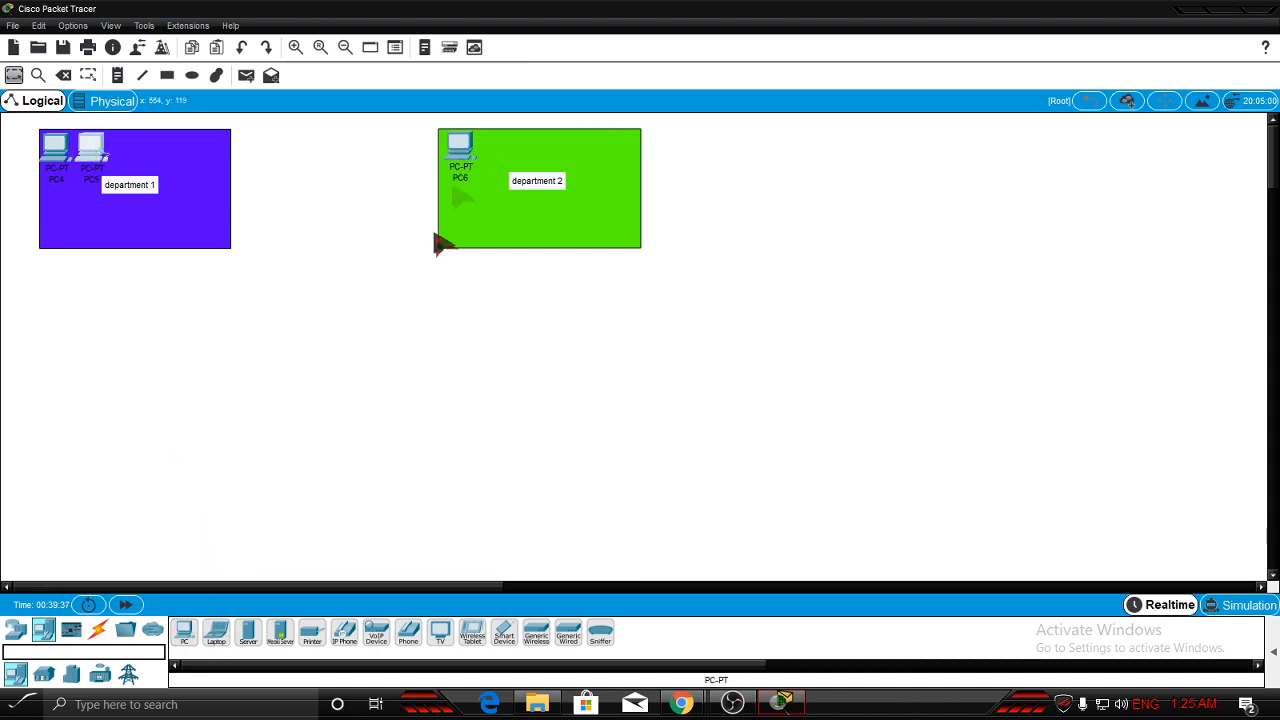
left_click(184, 632)
left_click(515, 141)
left_click_drag(508, 158, 470, 145)
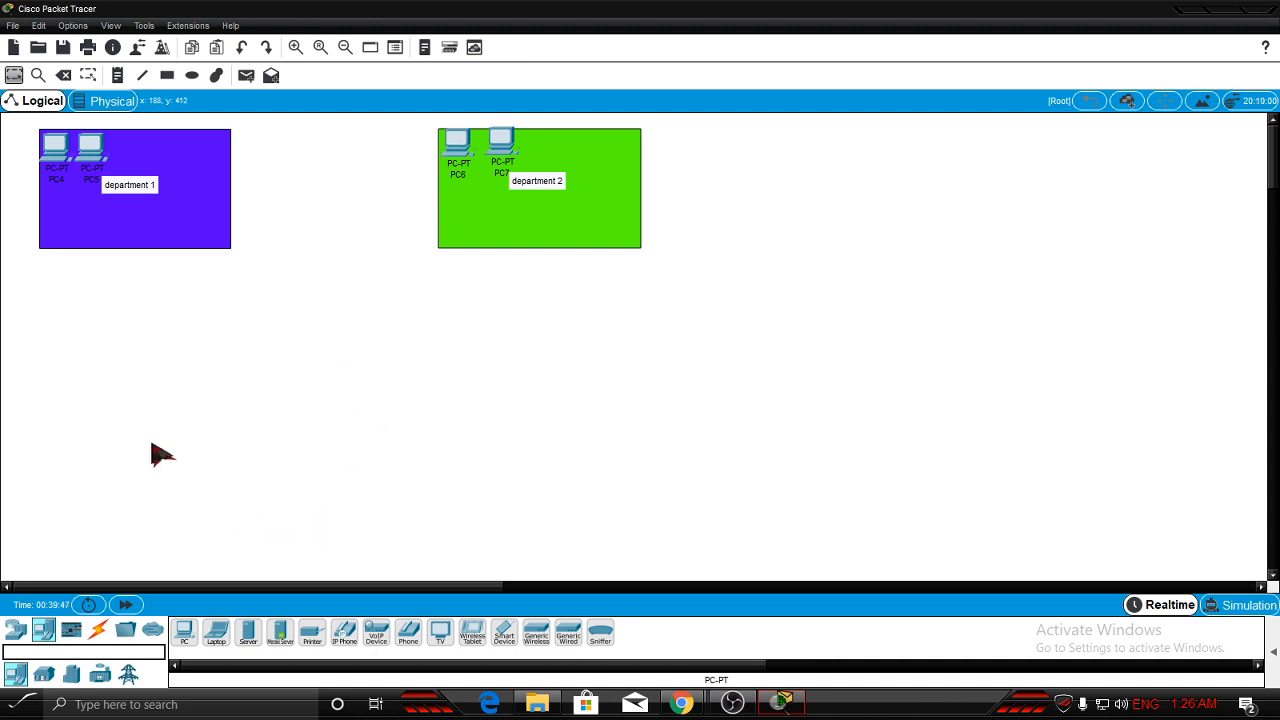
mouse_move(151, 590)
left_mouse_down()
mouse_move(168, 592)
mouse_move(132, 600)
left_mouse_up()
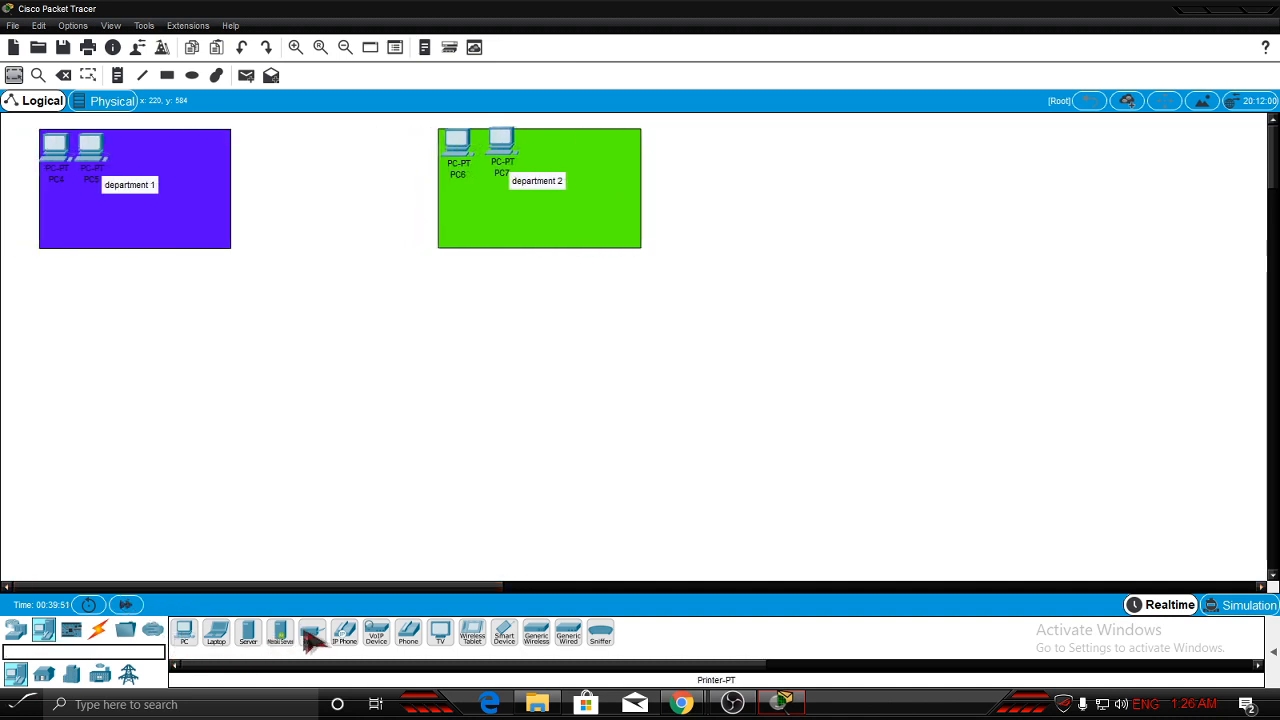
Add one smartphone to each department rectangle, to the right of its two PCs.
left_click(504, 632)
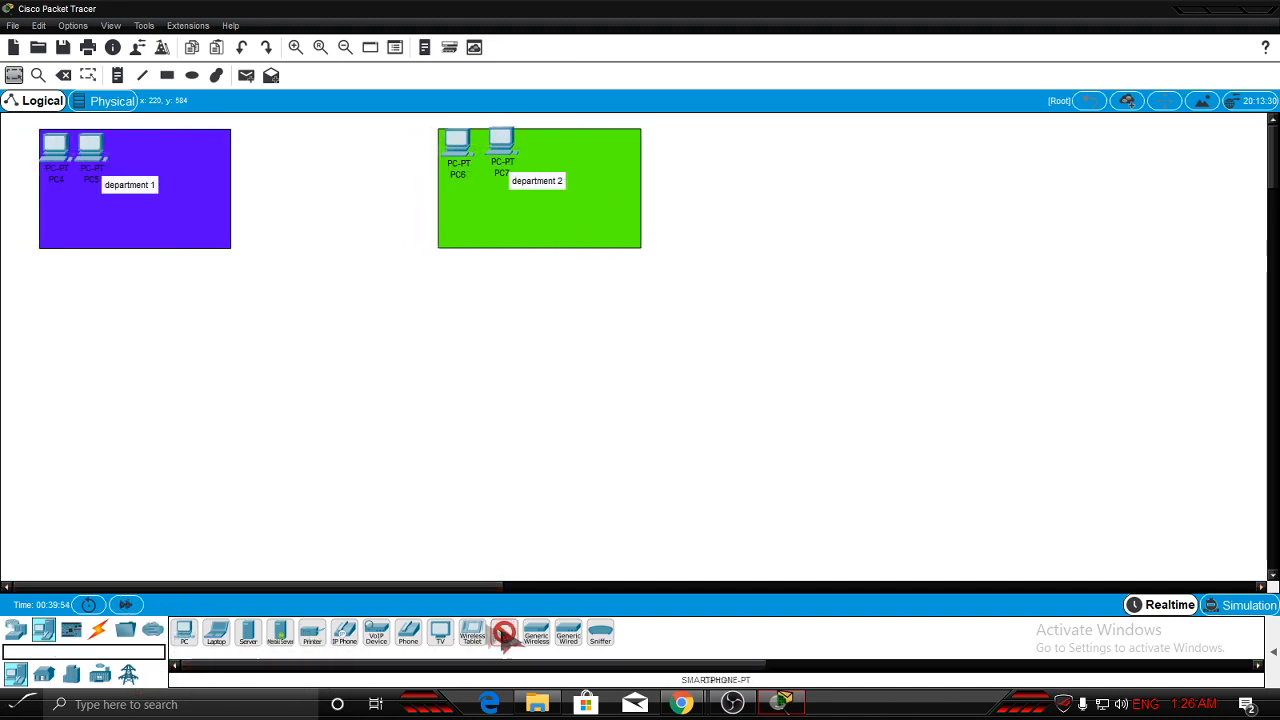
left_click(130, 145)
left_click_drag(122, 150, 148, 152)
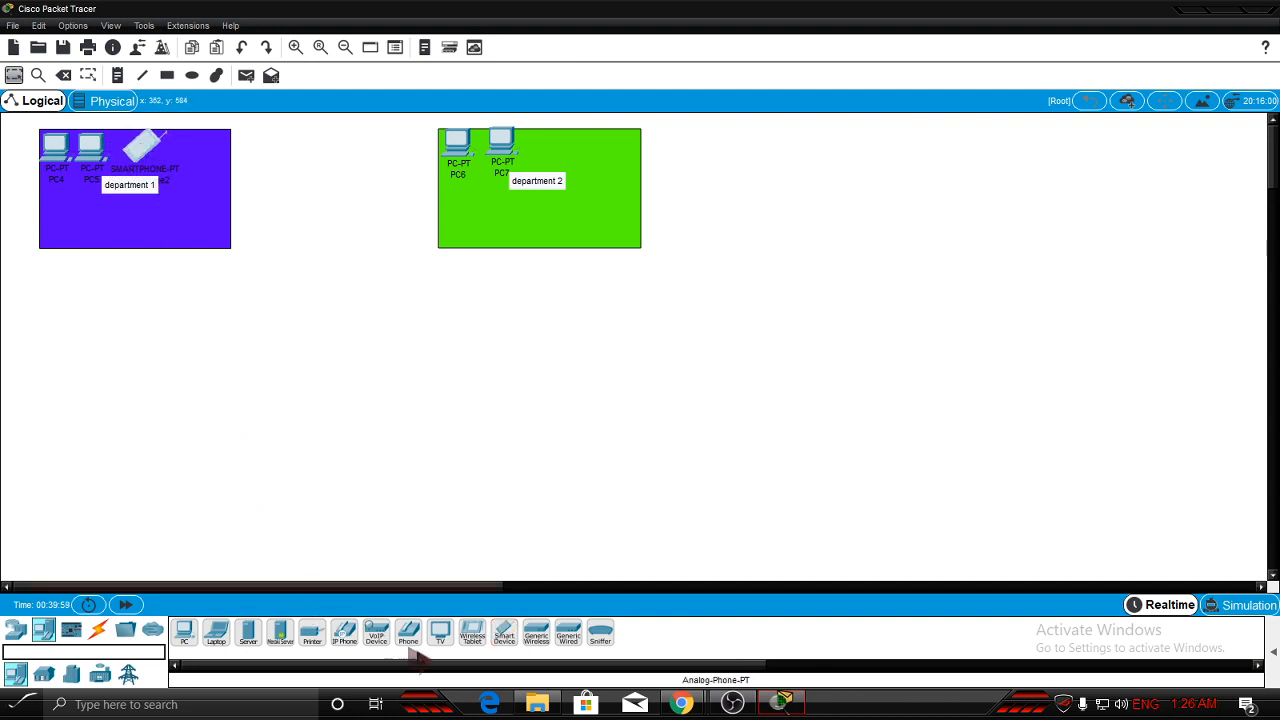
left_click(504, 636)
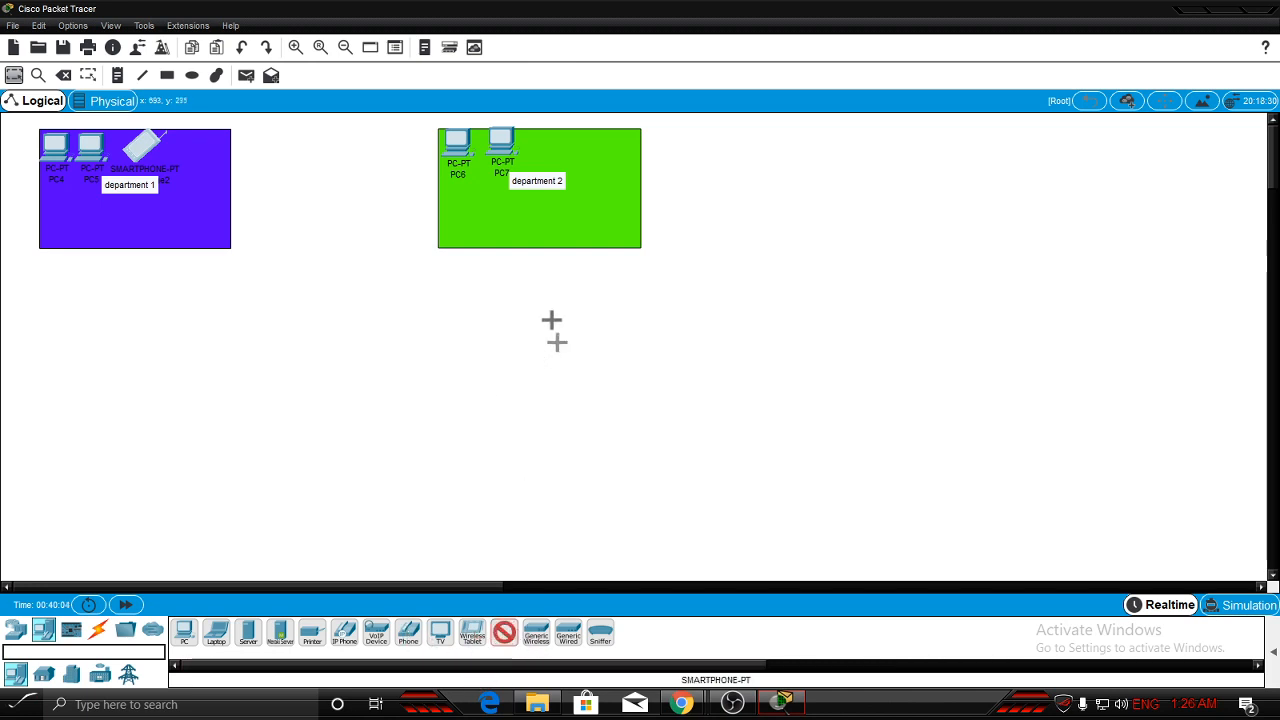
left_click(541, 143)
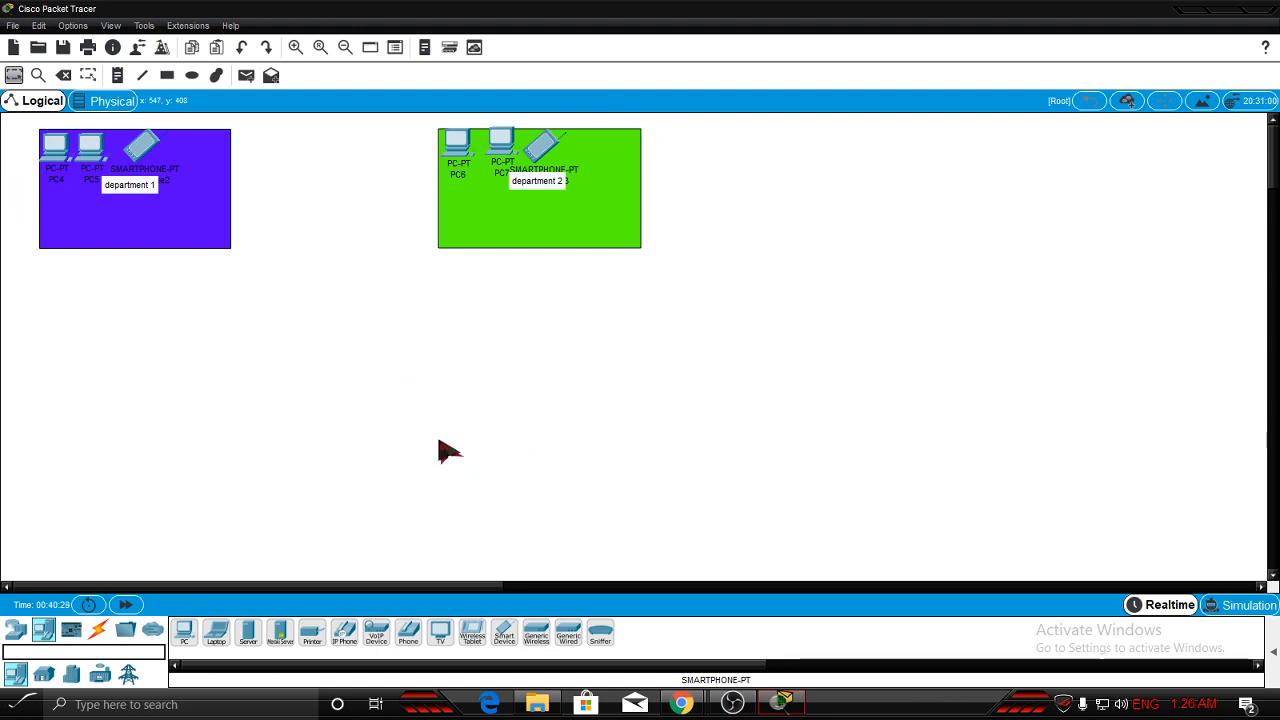
Add three 2950-24 switches to the empty workspace below the department rectangles.
left_click(14, 632)
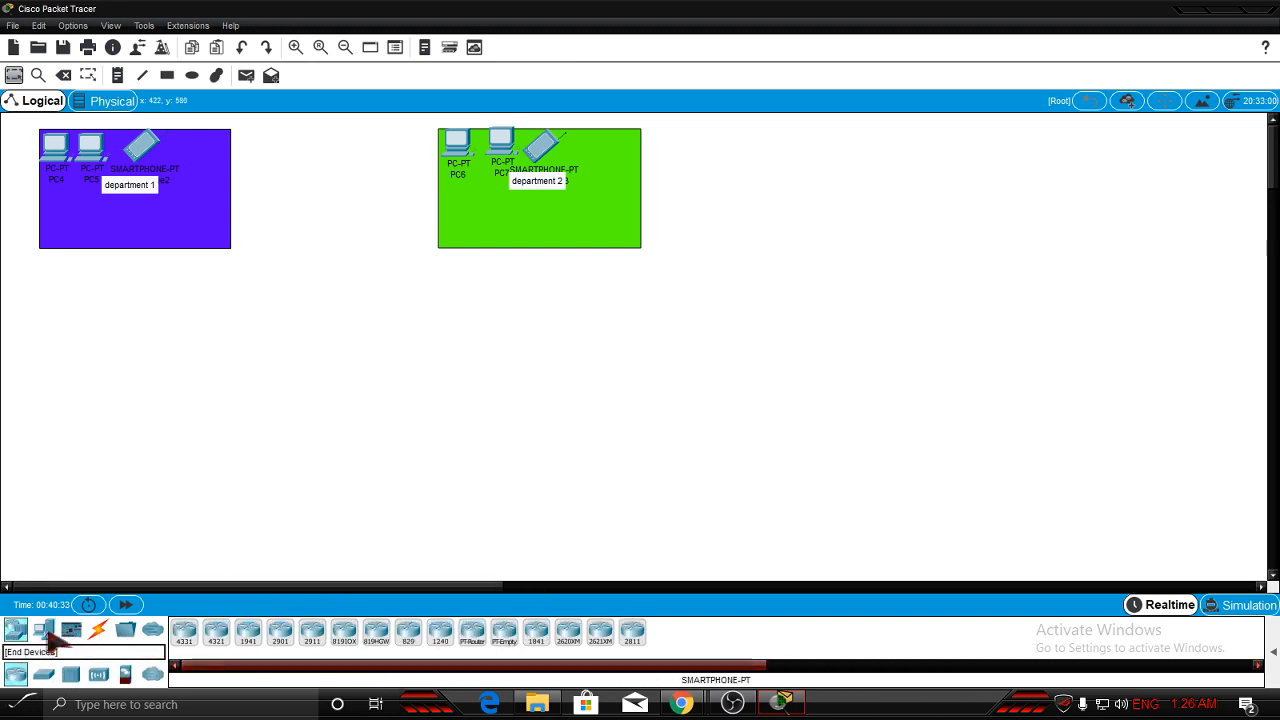
left_click(43, 674)
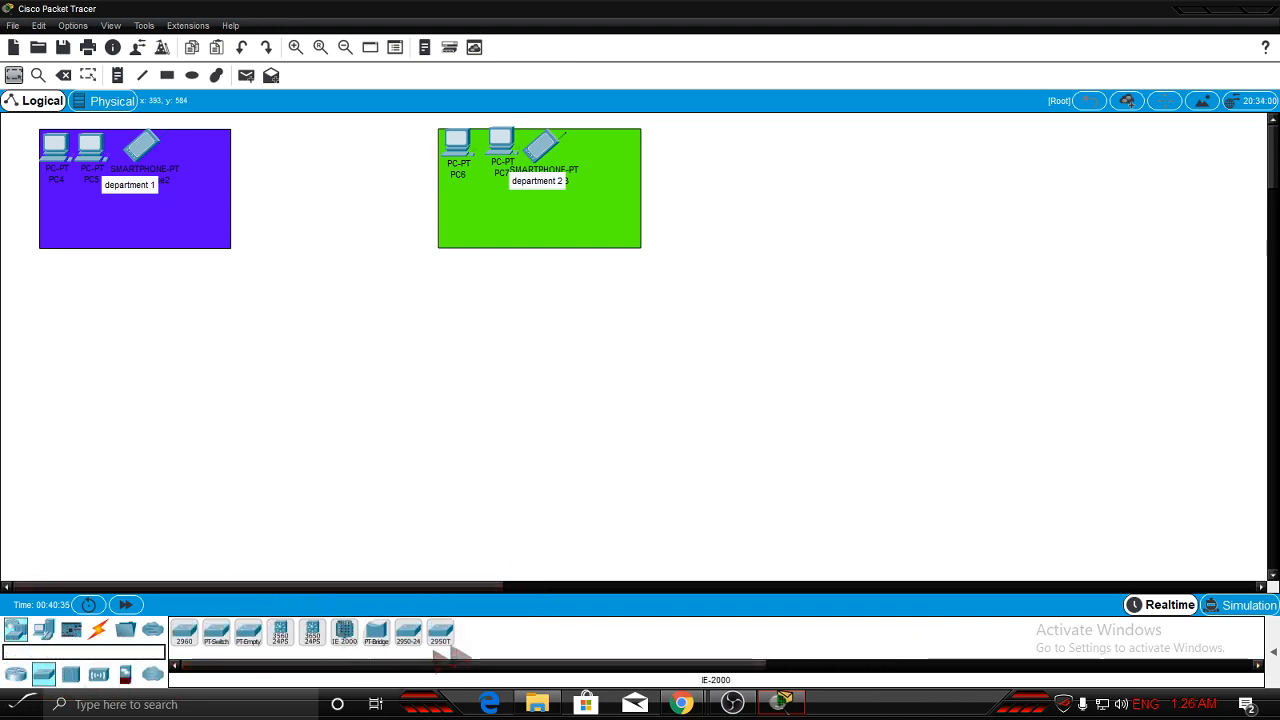
left_click(408, 632)
left_click(291, 420)
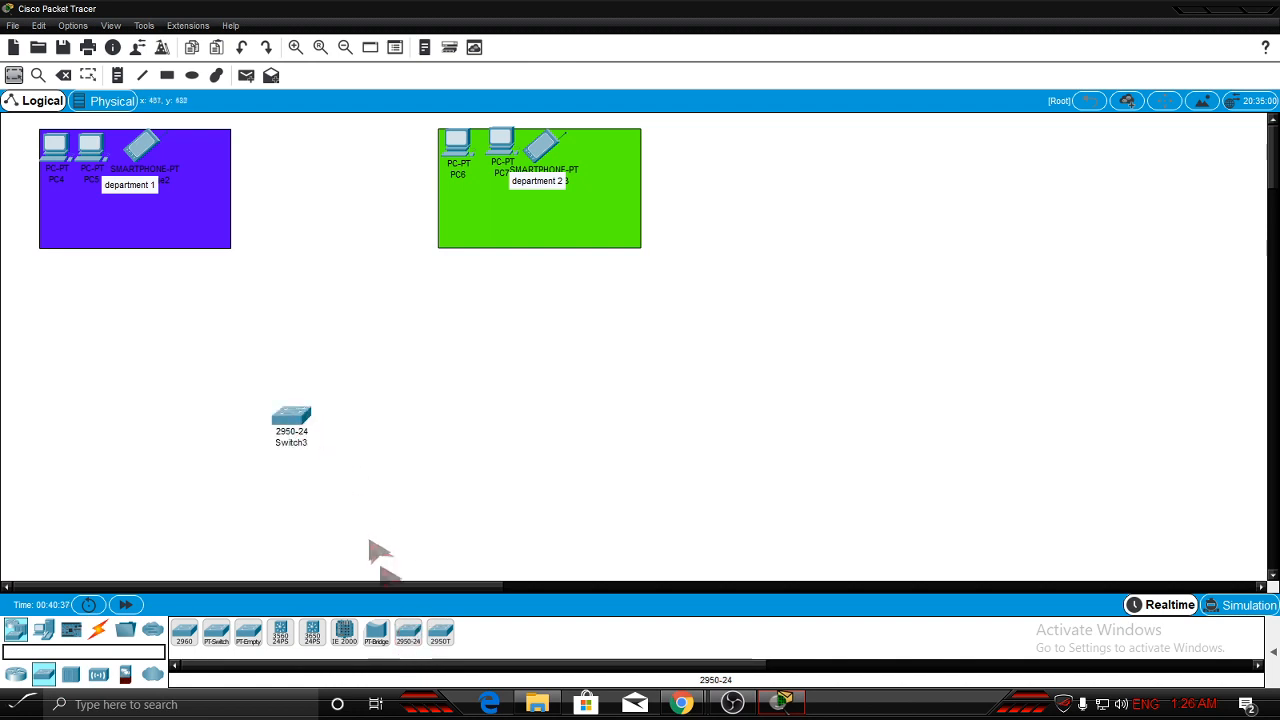
left_click(408, 632)
left_click(389, 480)
left_click(408, 632)
left_click(476, 500)
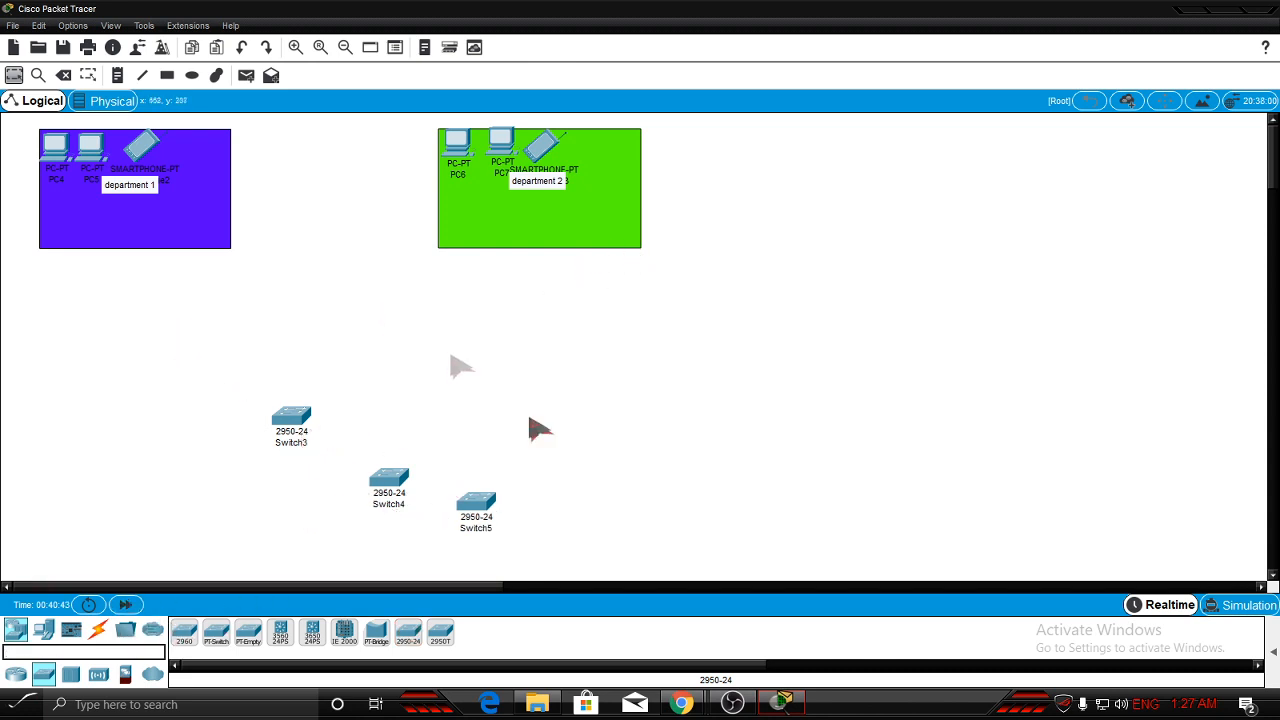
Move Switch3 into department 1, Switch4 into department 2, and Switch5 between and just below the two departments.
left_click_drag(304, 445, 55, 197)
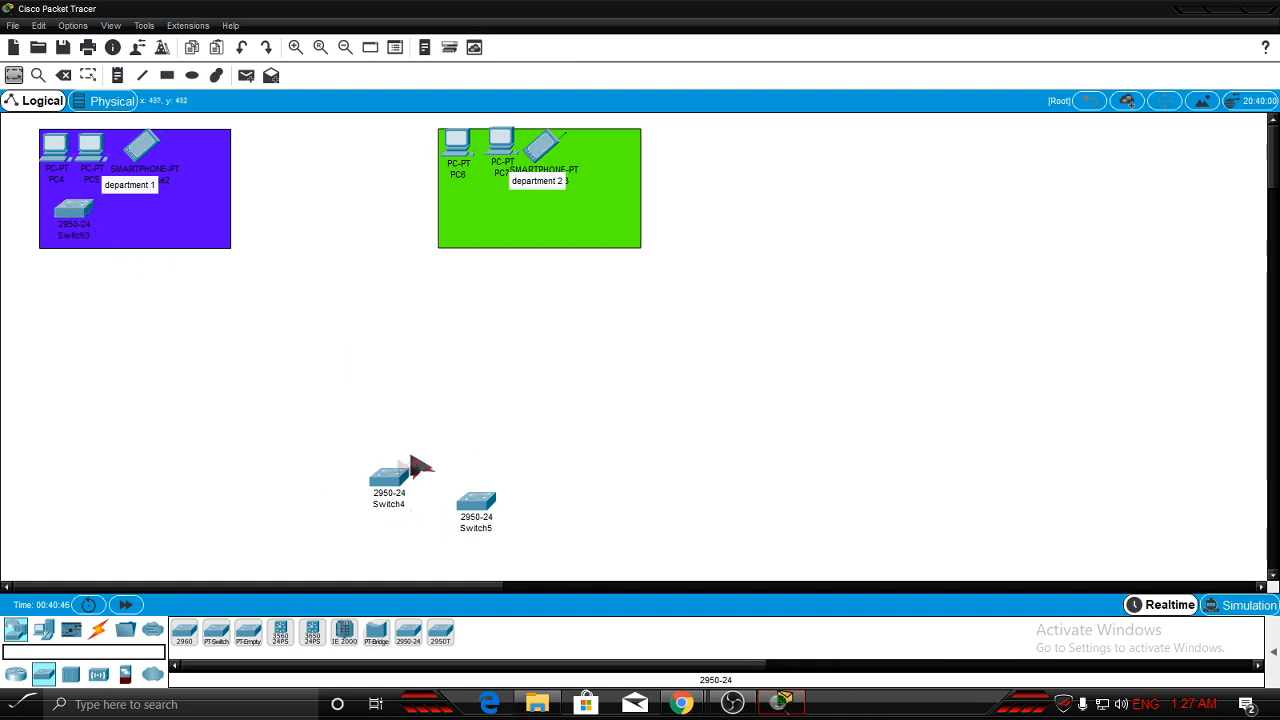
left_click_drag(385, 480, 468, 228)
left_click_drag(497, 528, 326, 300)
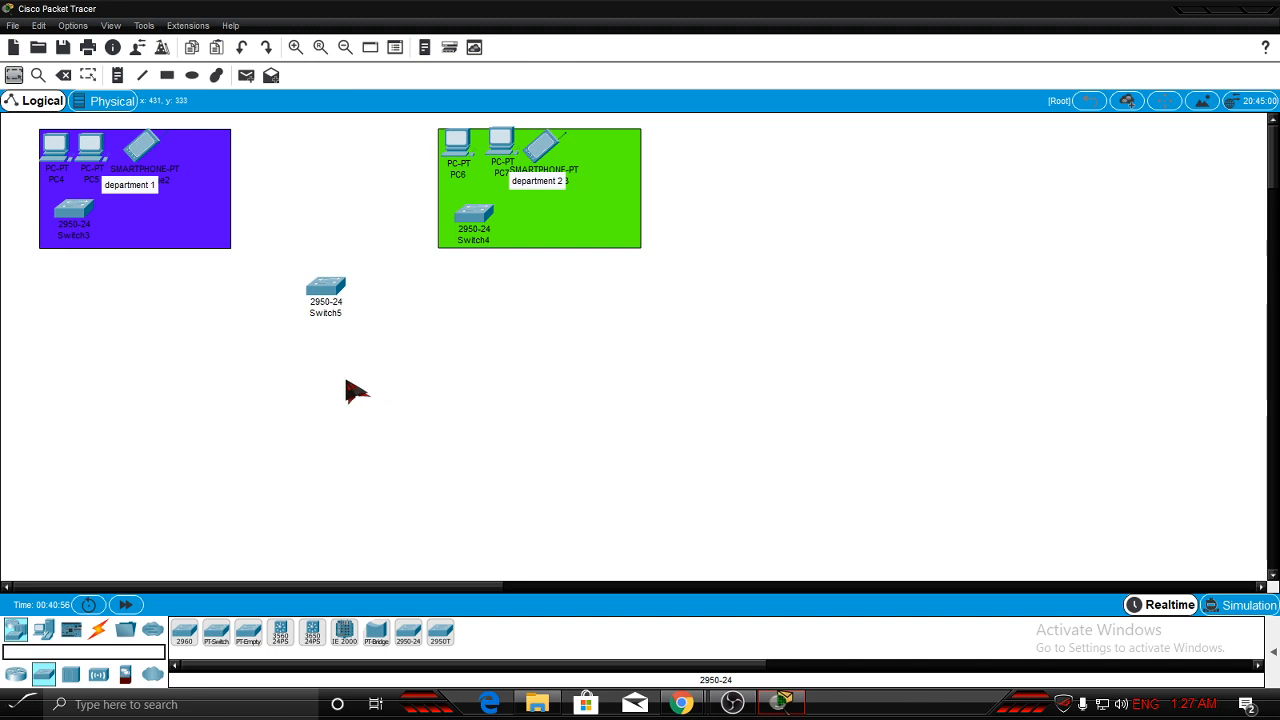
Rename the switch between the two departments as "main switch (core switch)".
left_click(324, 314)
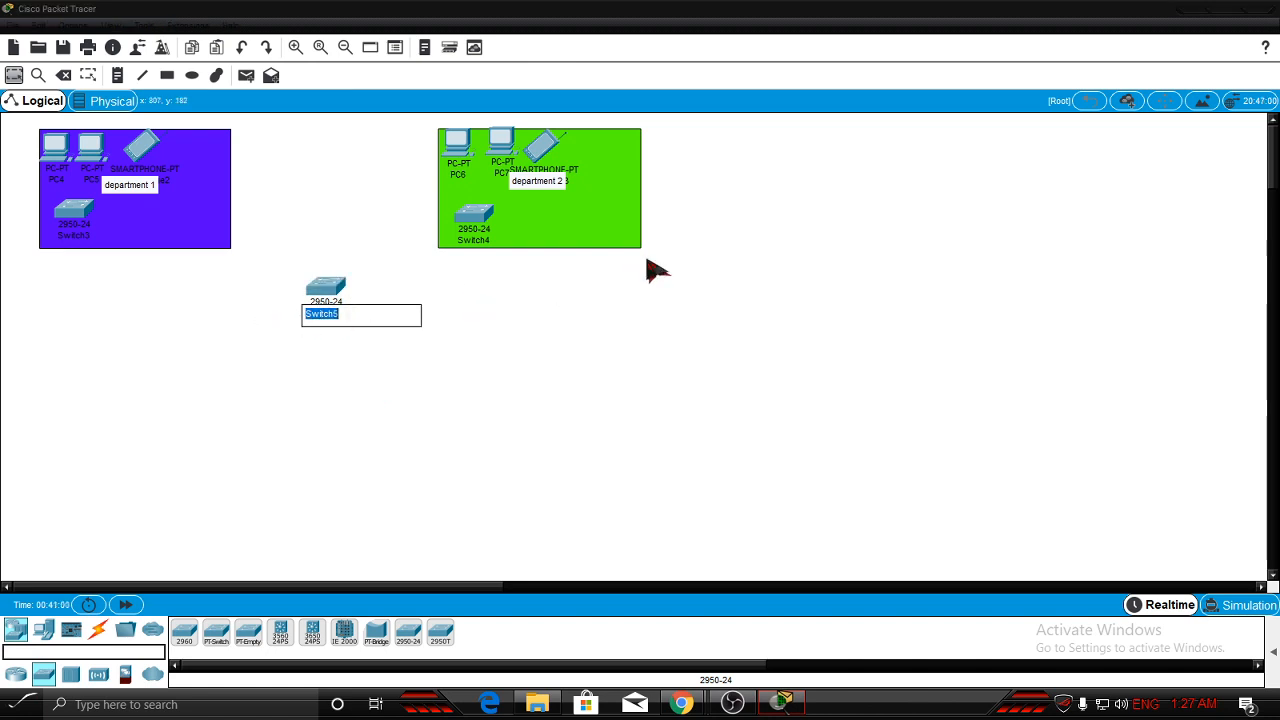
type("main s")
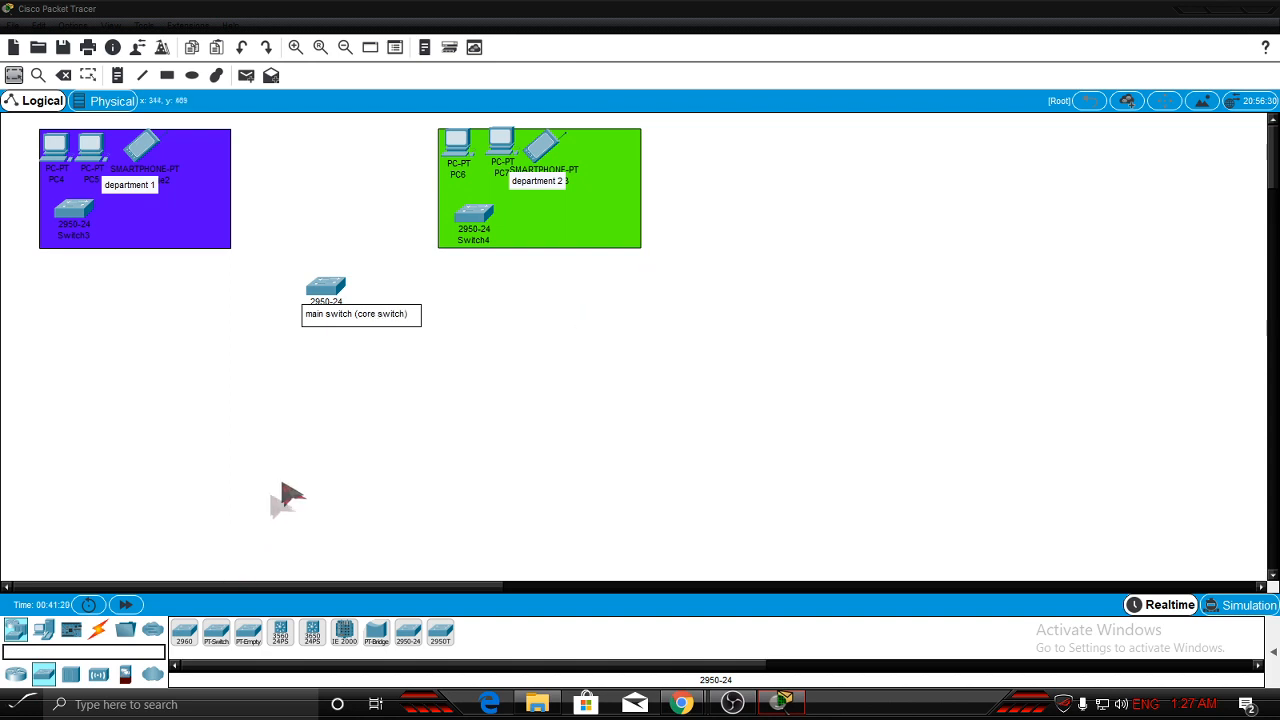
left_click(270, 495)
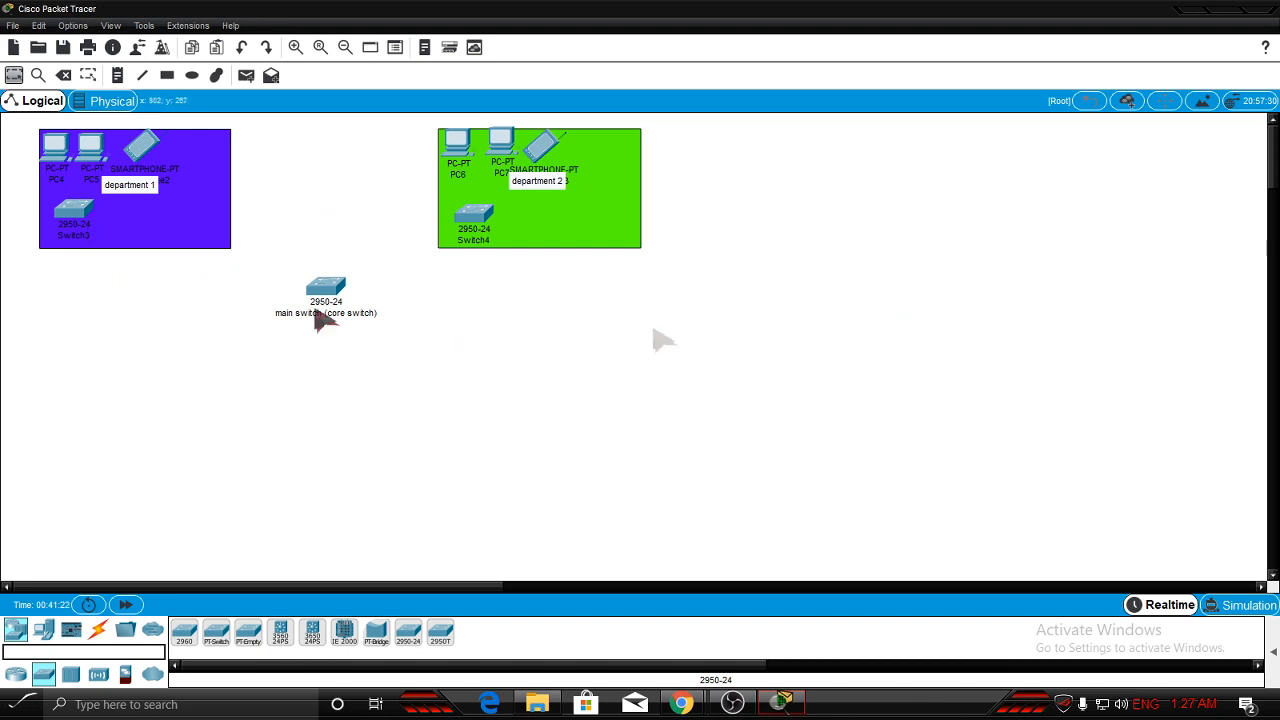
Connect both department 1 PCs to Switch3 using the automatic connection type.
left_click(97, 630)
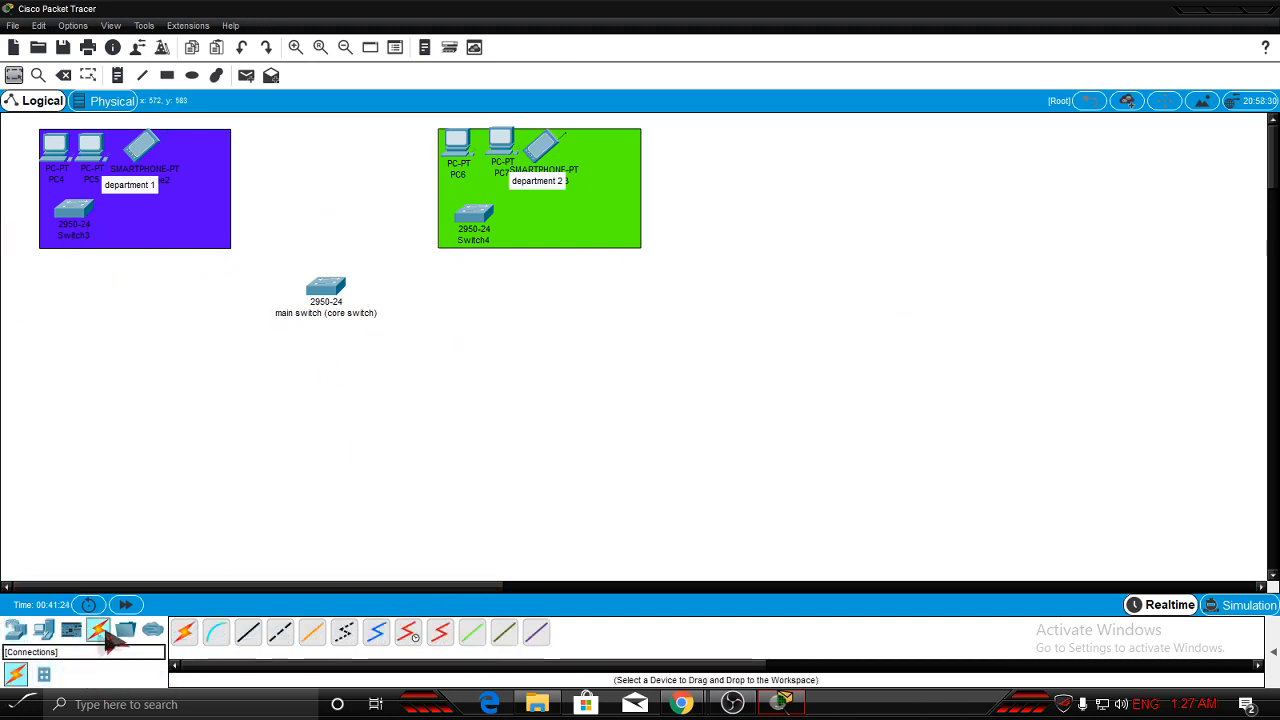
left_click(57, 157)
left_click(76, 210)
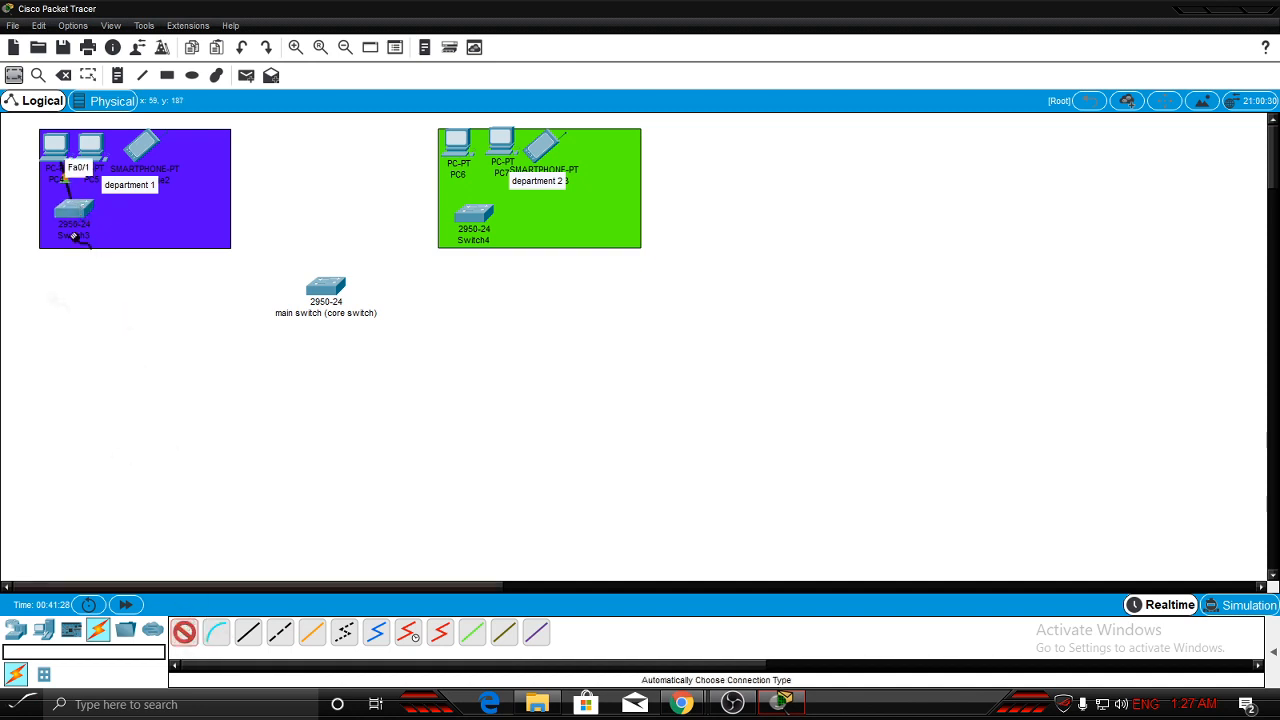
left_click(70, 212)
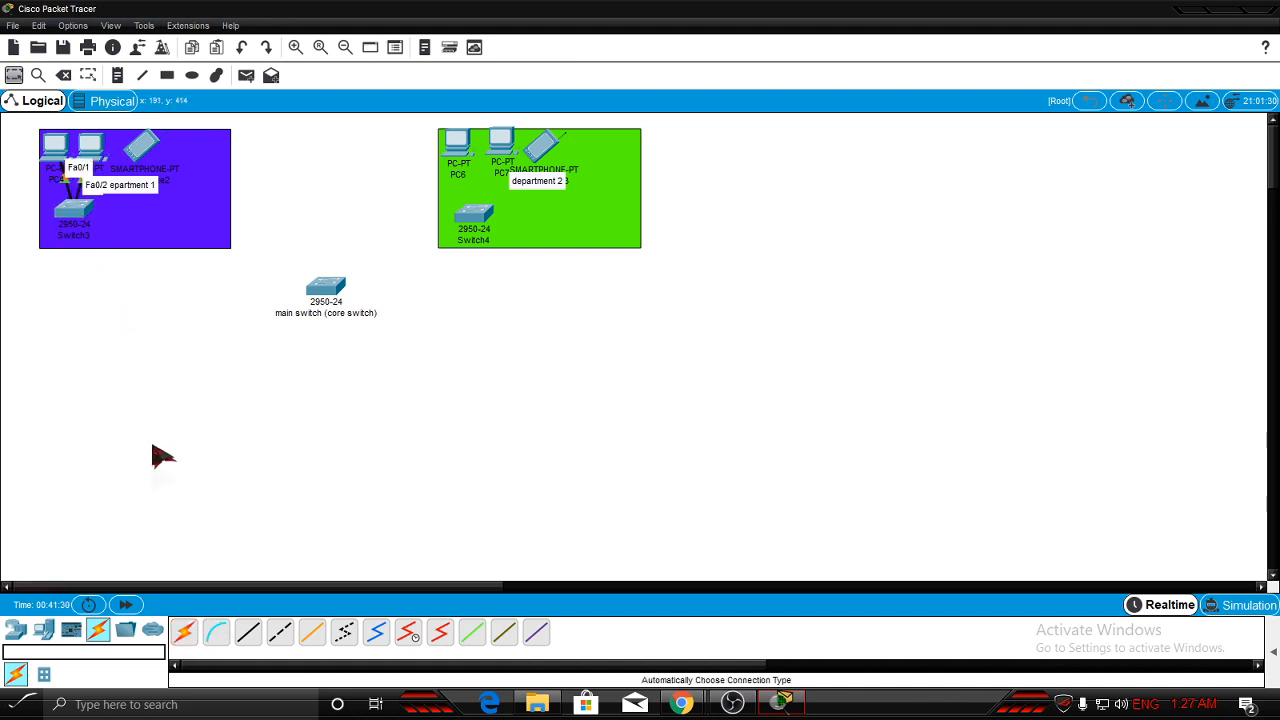
Connect both department 2 PCs to Switch4 using the automatic connection type.
left_click(186, 638)
left_click(455, 171)
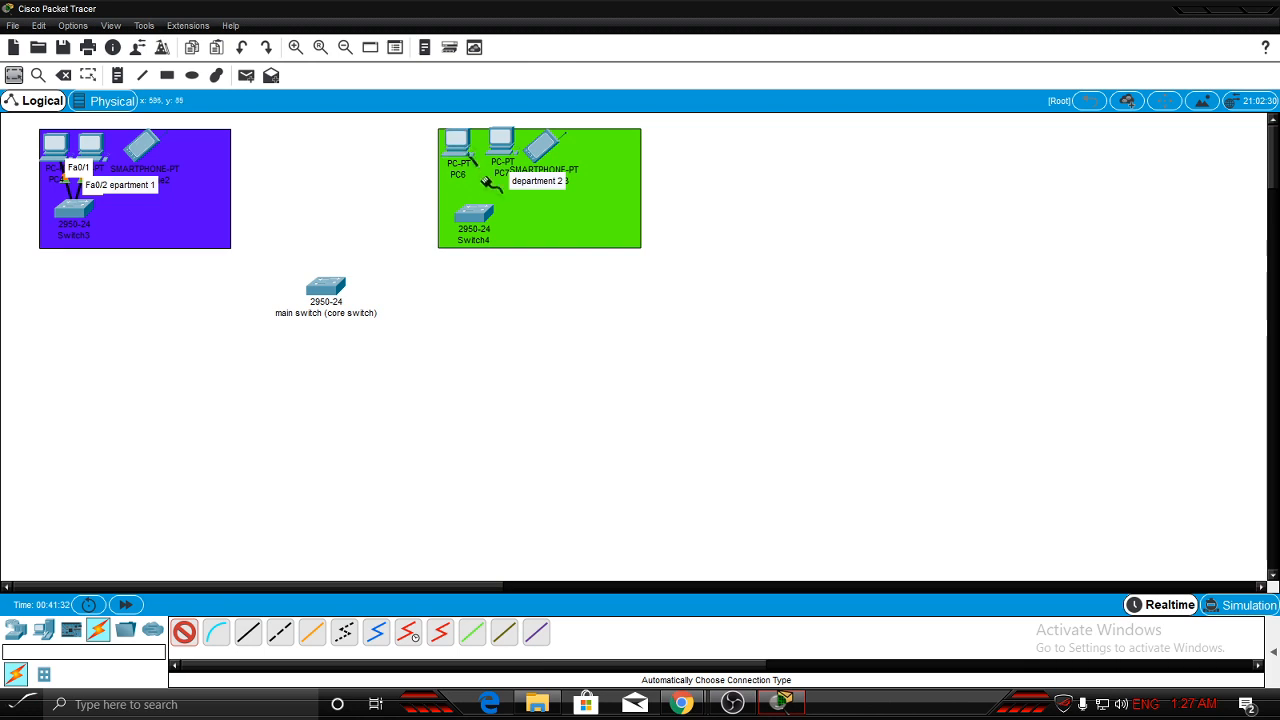
left_click(472, 220)
left_click(184, 632)
left_click(476, 214)
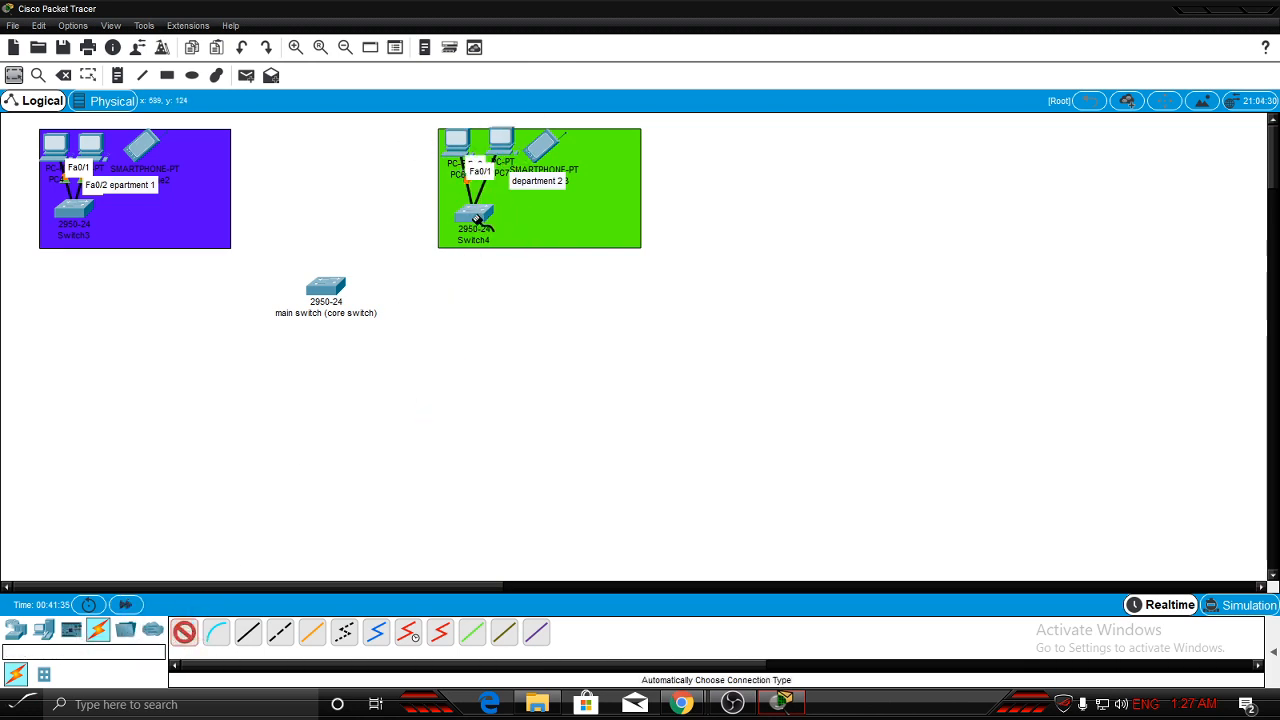
Link Switch3 and Switch4 to the main switch (core switch) using the automatic connection type.
left_click(190, 630)
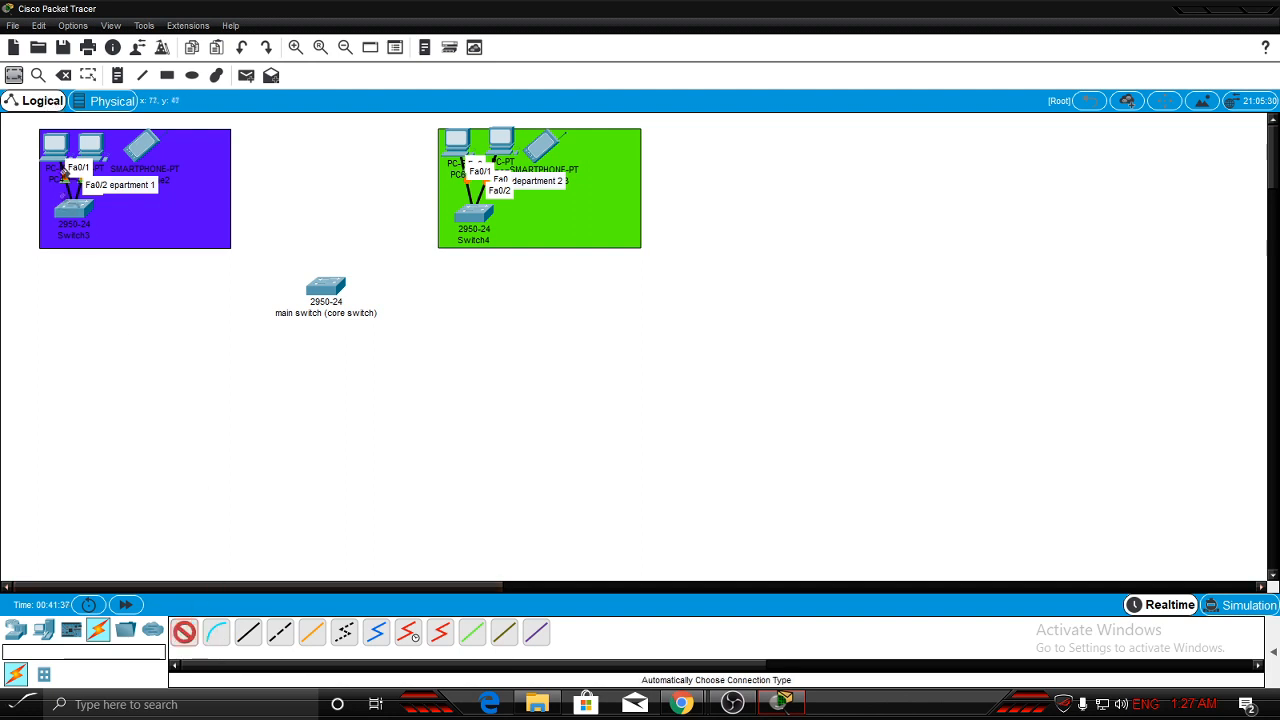
left_click(73, 208)
left_click(330, 298)
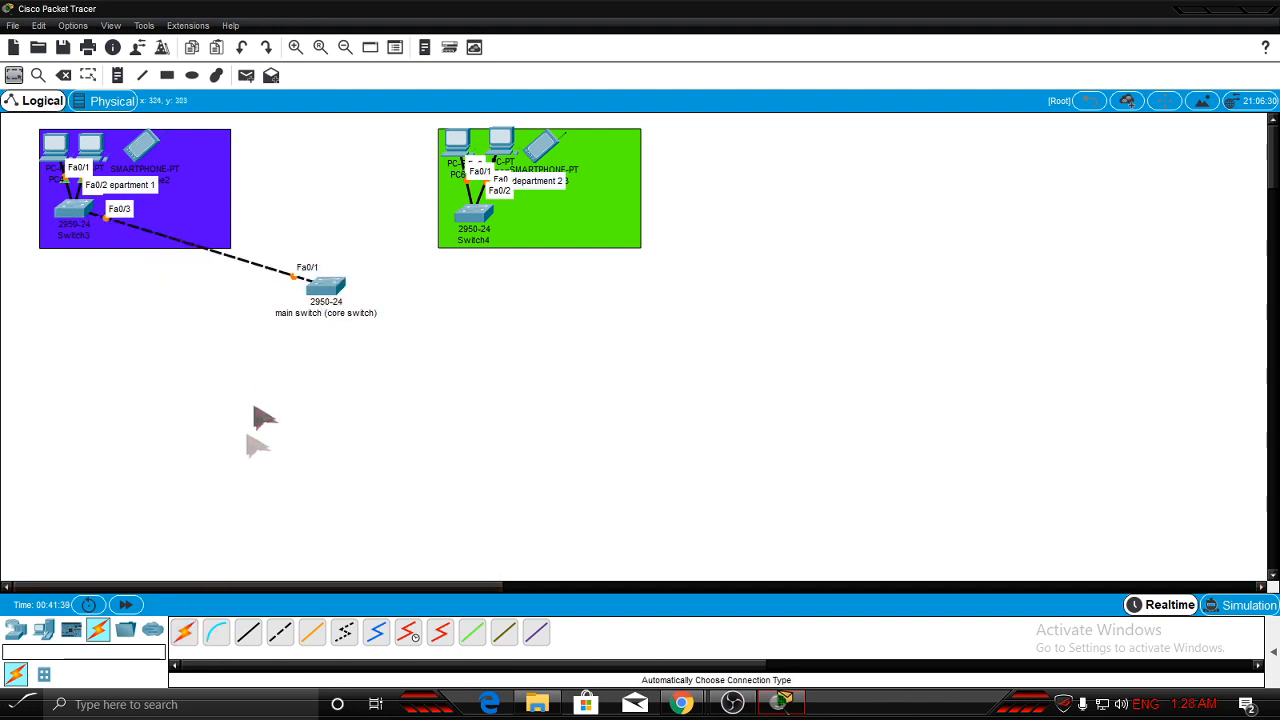
left_click(485, 222)
left_click(325, 291)
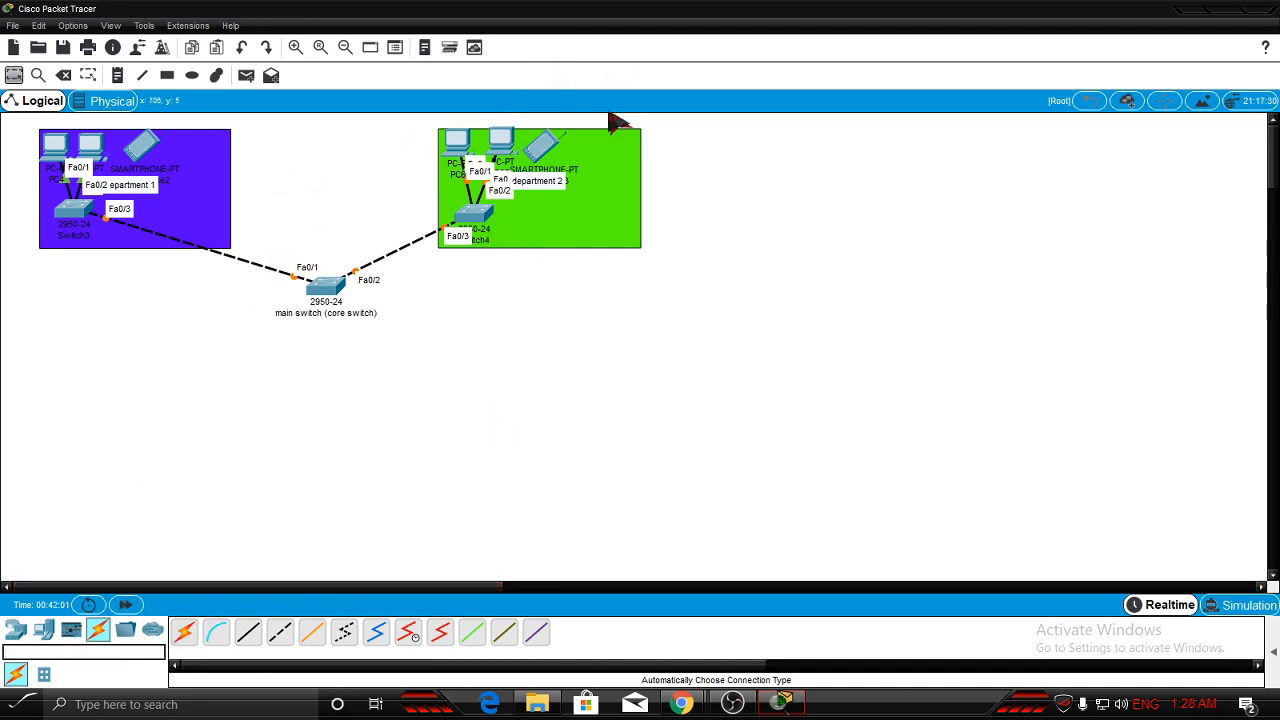
Add an AP-PT wireless access point between the two departments and name it "Access Point".
left_click(15, 628)
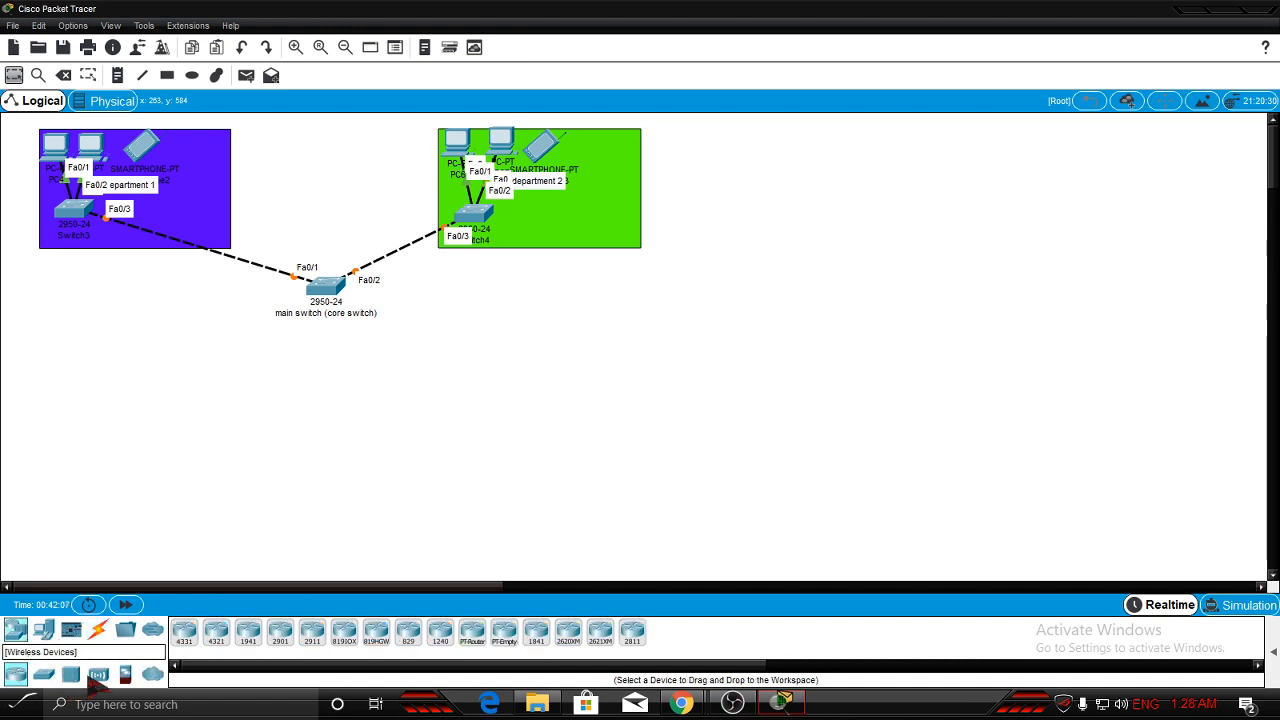
left_click(97, 674)
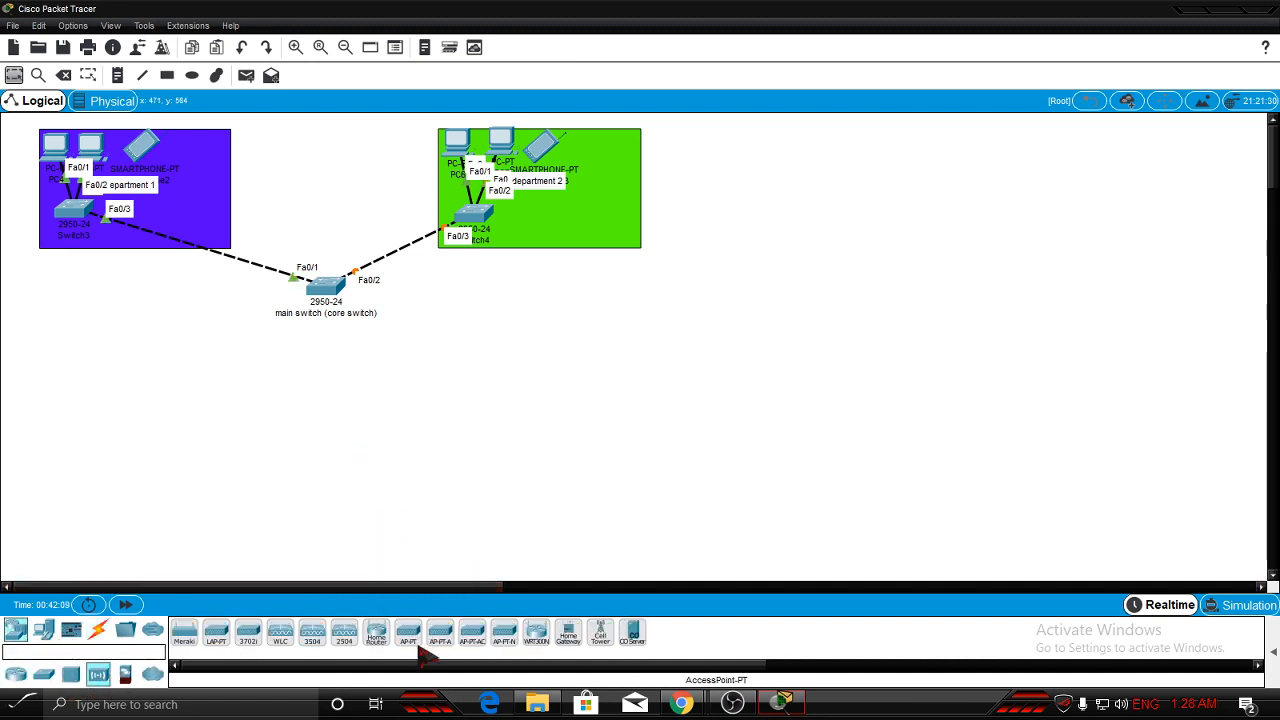
left_click(328, 153)
double_click(350, 181)
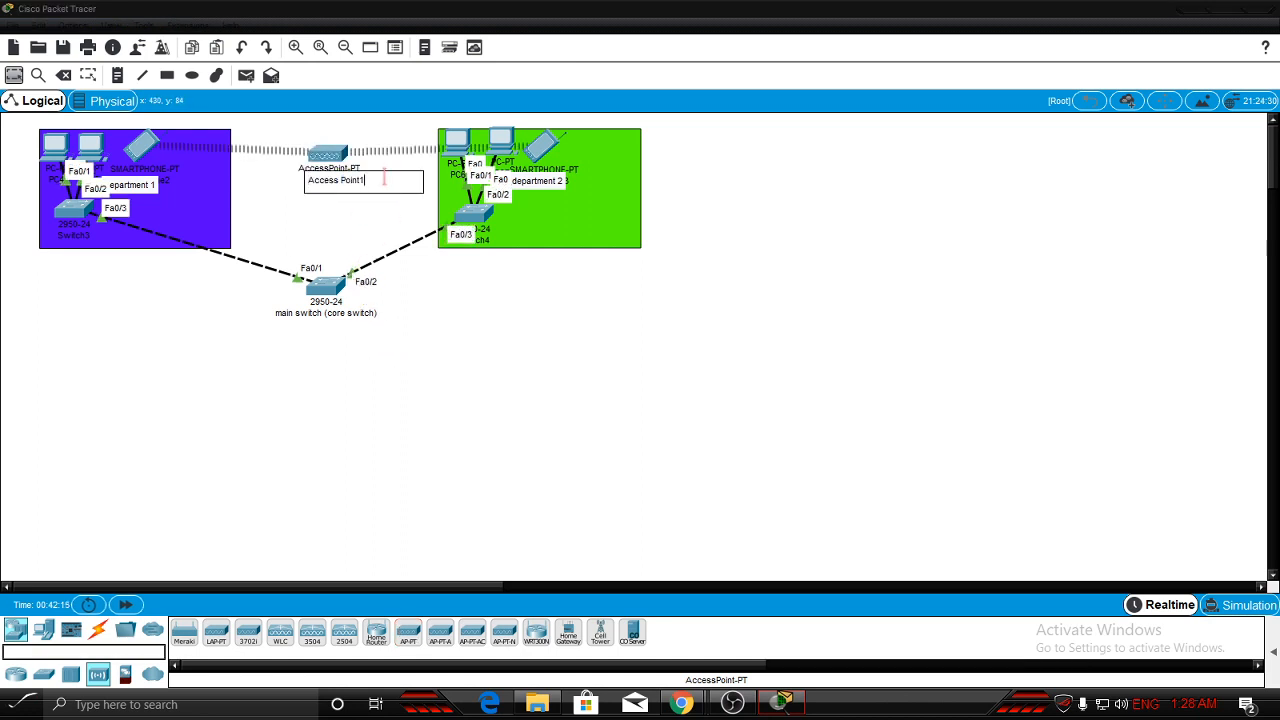
type("Point")
key("Return")
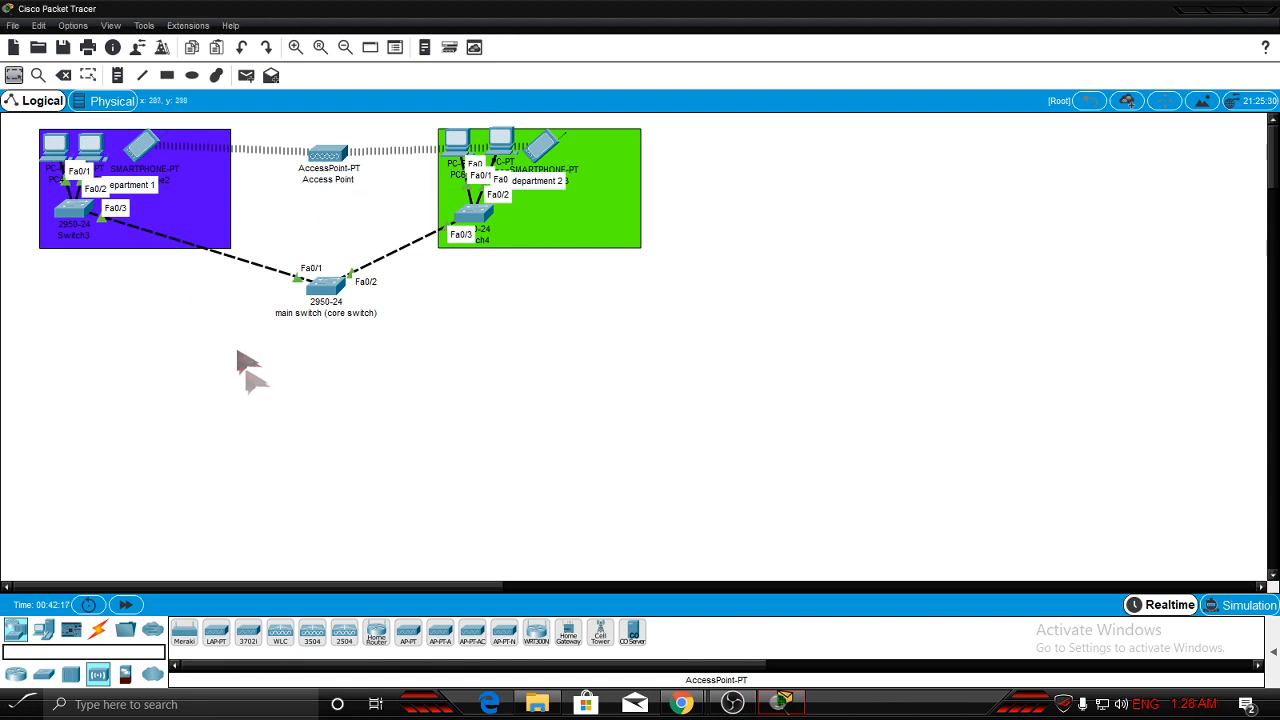
left_click_drag(145, 155, 555, 175)
left_click_drag(120, 152, 518, 160)
left_click_drag(185, 163, 462, 192)
Connect the access point to the core switch with the automatic connection type, and shift department 2's smartphone slightly away from the PCs.
left_click(100, 630)
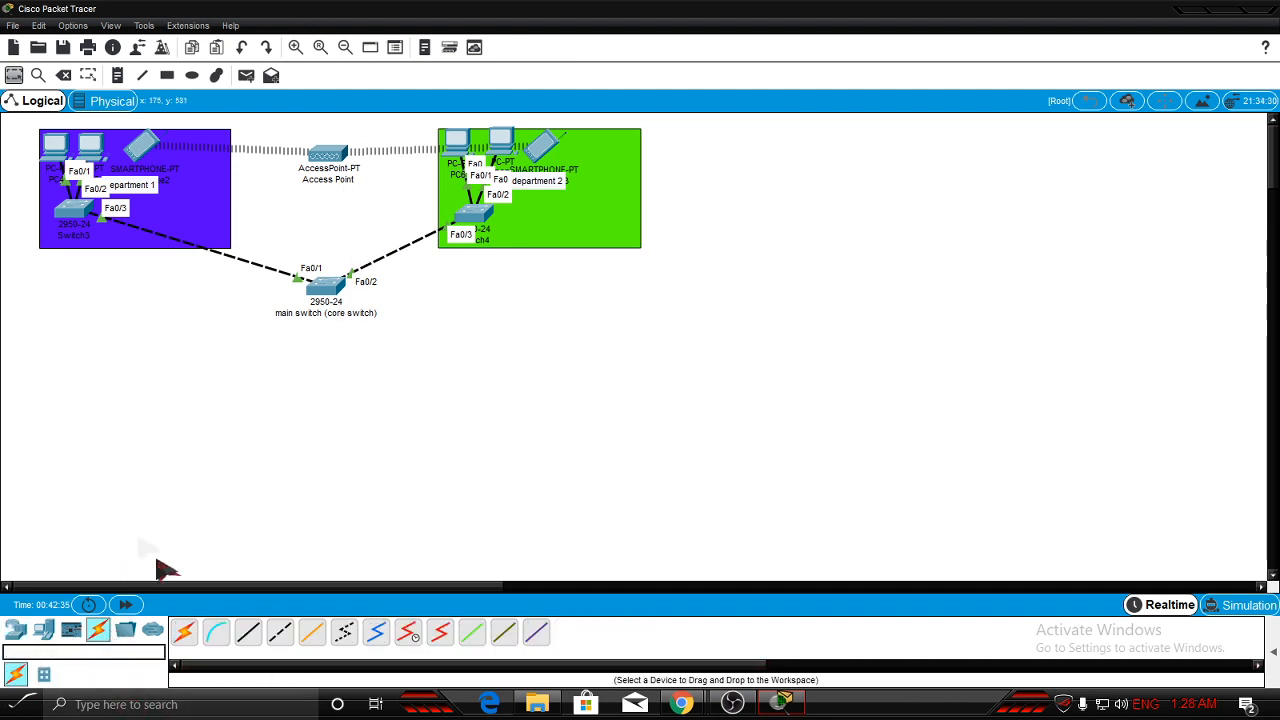
left_click(184, 632)
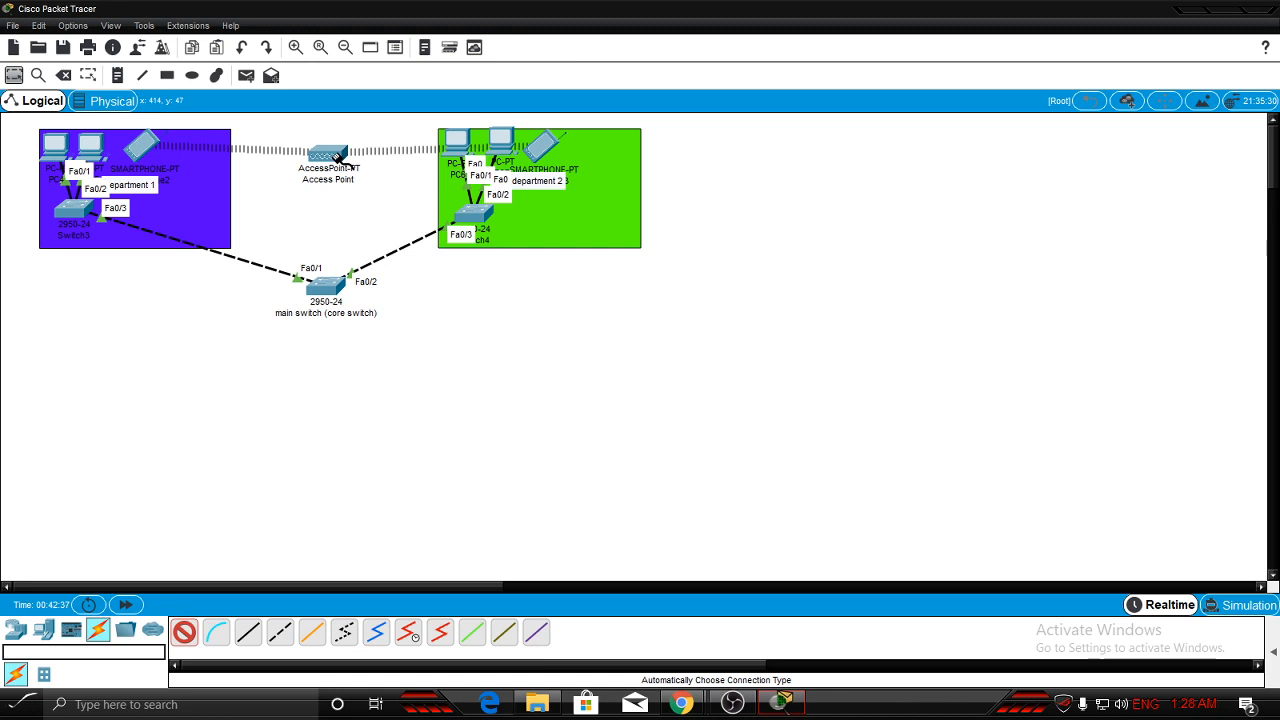
left_click(322, 280)
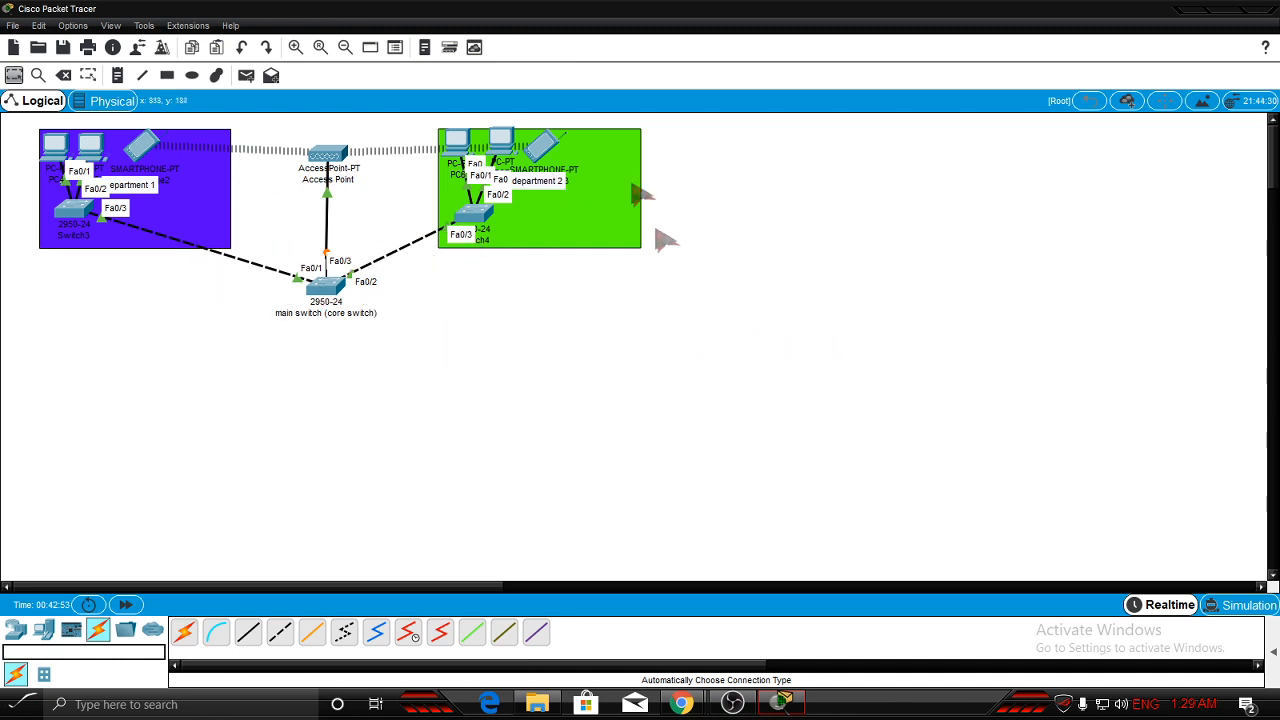
left_click_drag(551, 155, 563, 152)
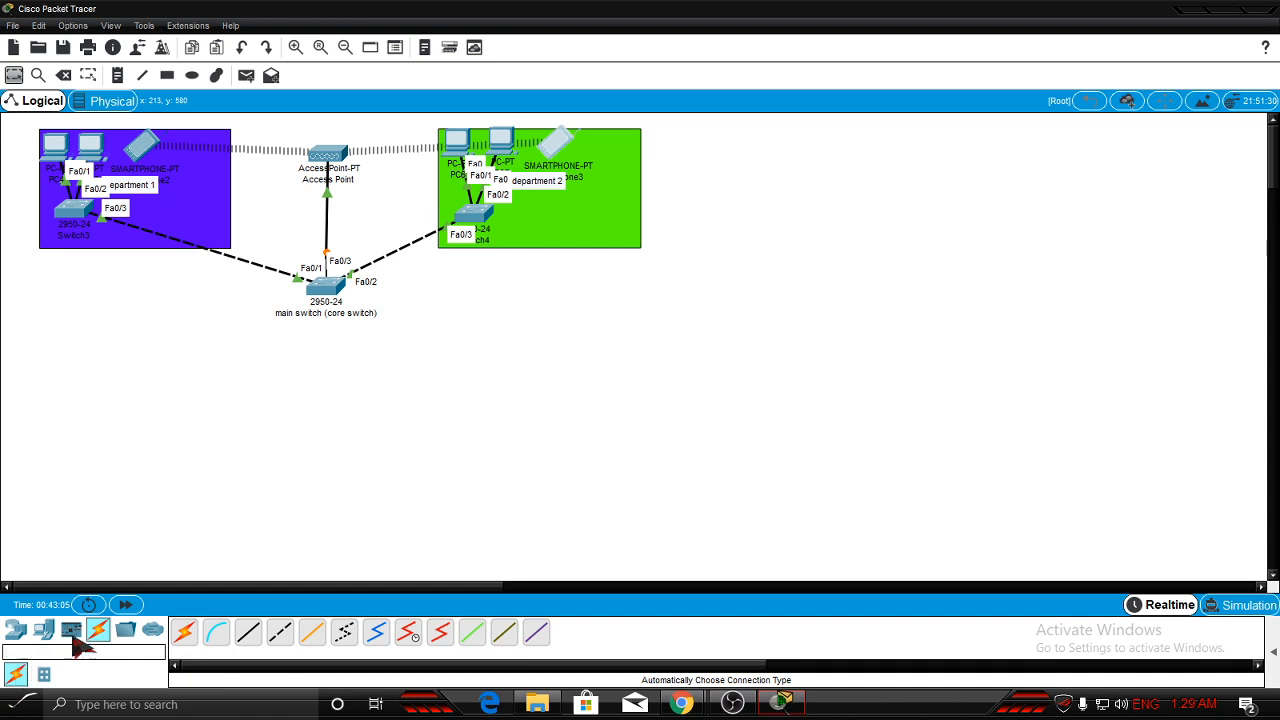
Add a PT-Cloud device below department 1 and rename it "the big bad internet".
left_click(15, 632)
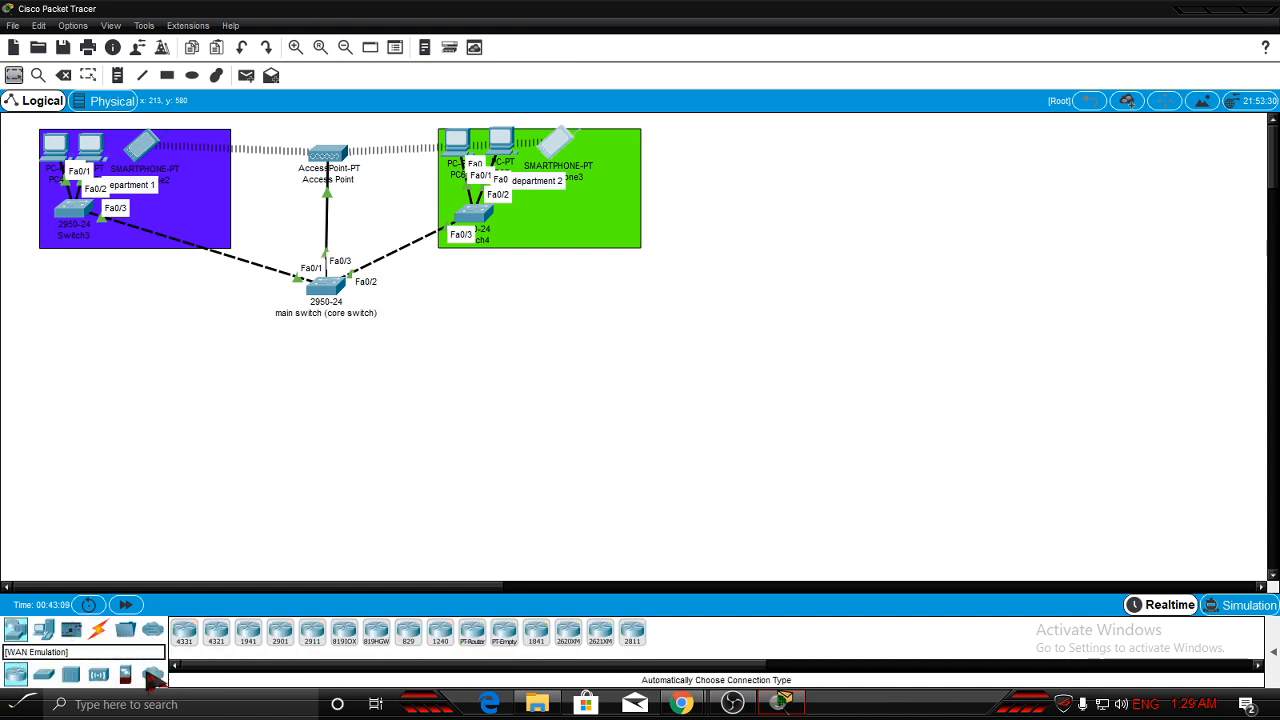
left_click(151, 675)
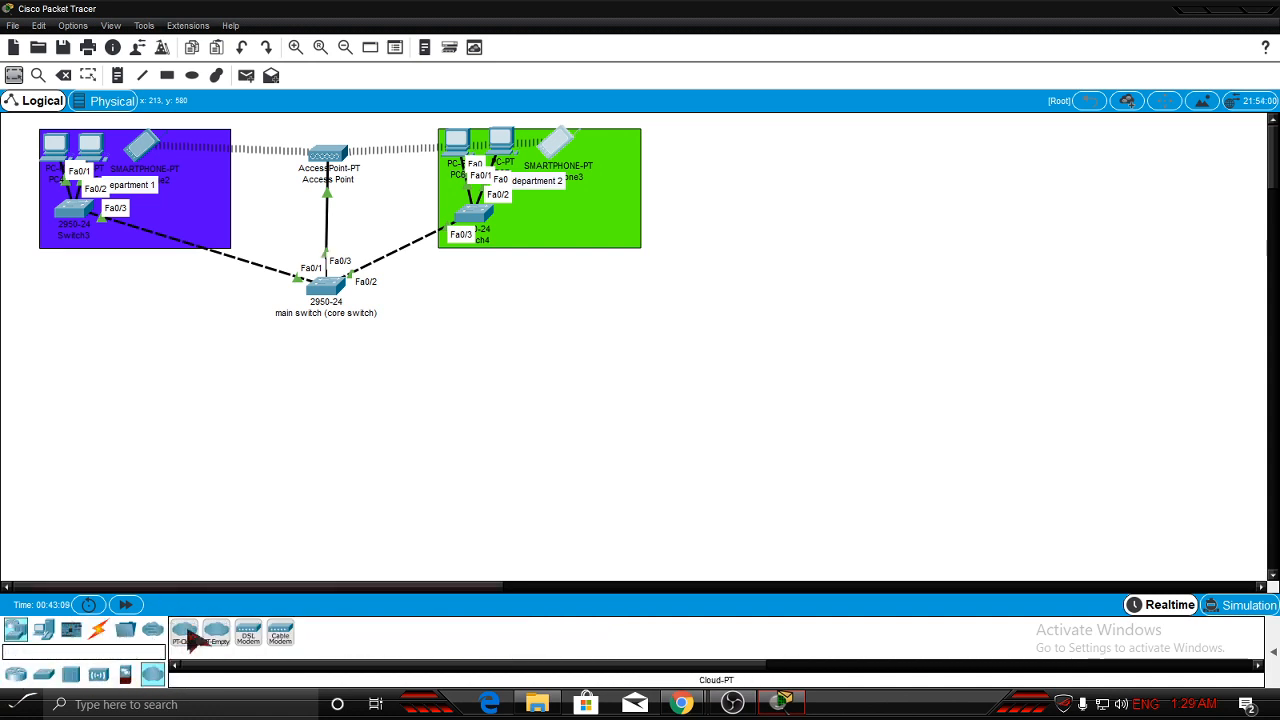
left_click(33, 348)
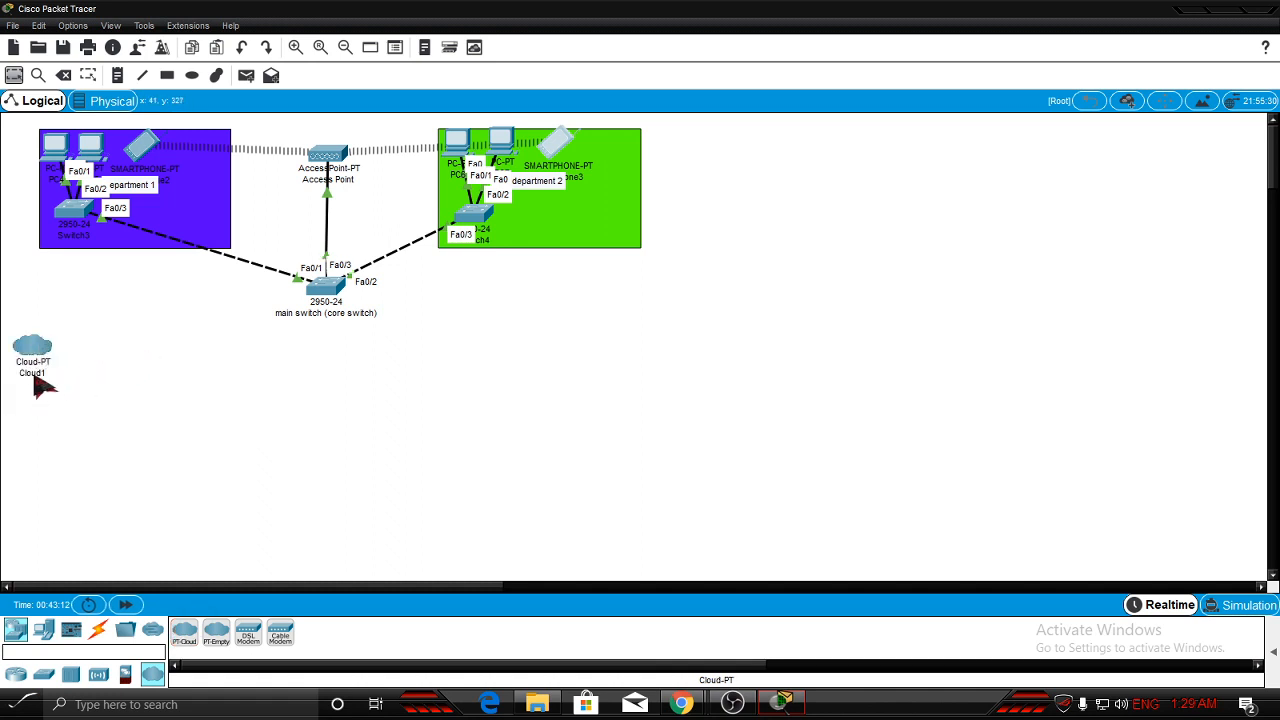
left_click(34, 377)
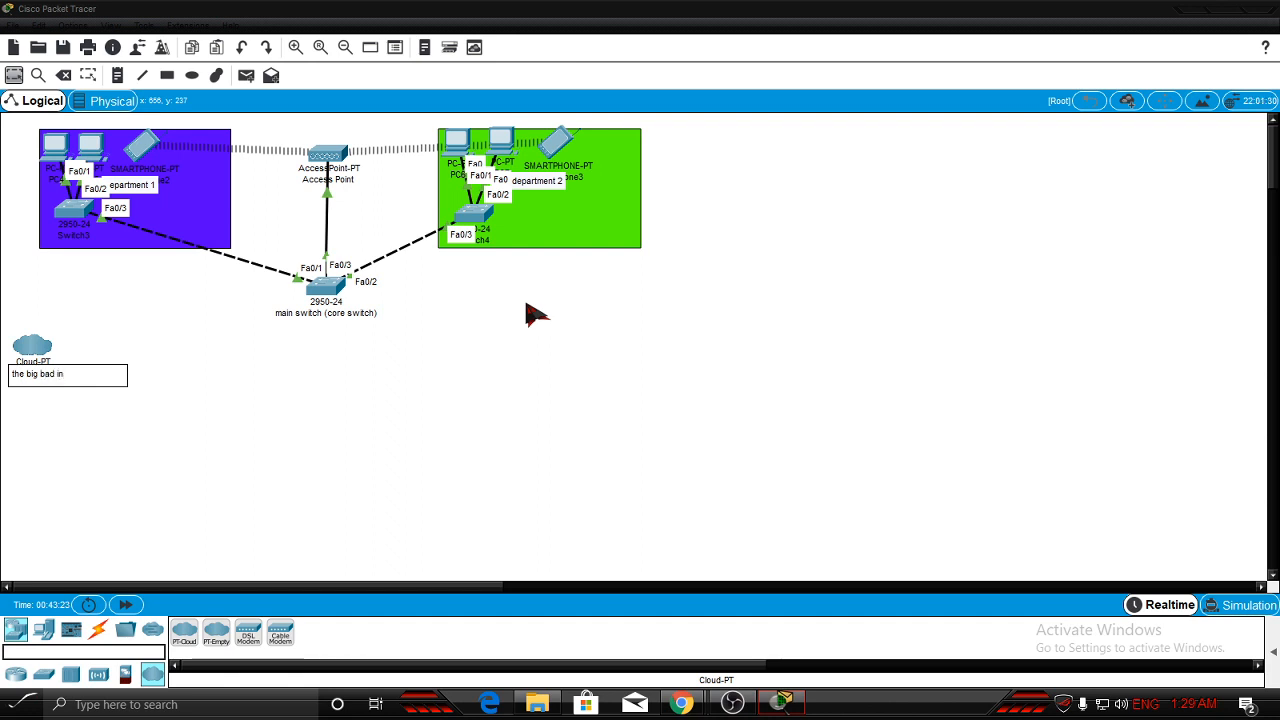
type("ternet")
left_click(101, 493)
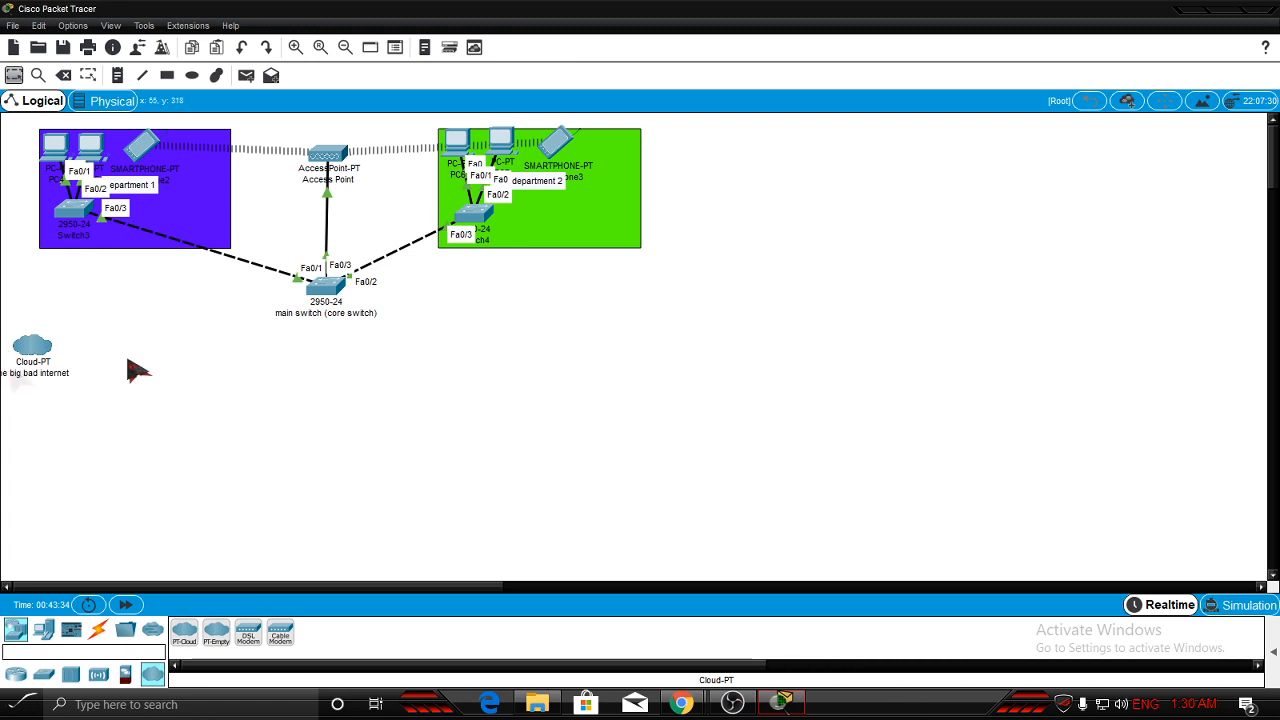
Add a 1941 router between the cloud and the core switch.
left_click(16, 675)
left_click_drag(251, 645, 252, 604)
left_click_drag(175, 348, 172, 344)
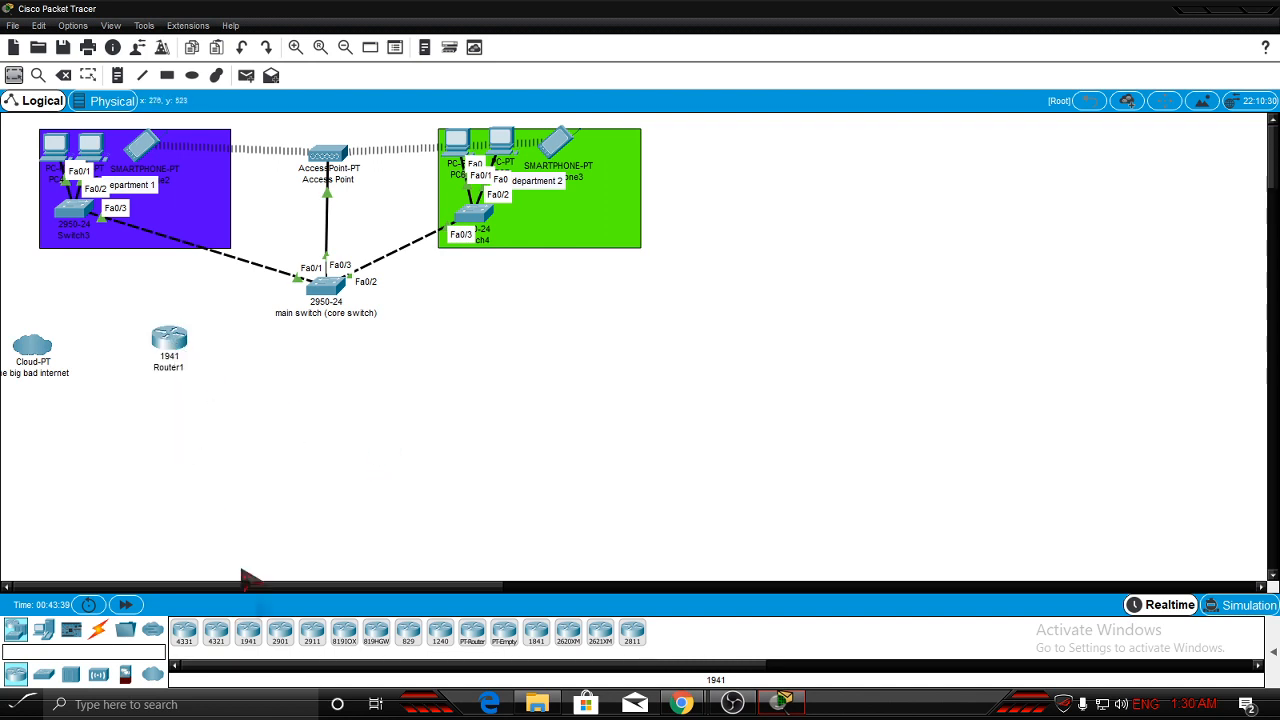
Connect the 1941 router to the cloud and to the core switch using the automatic connection type.
left_click(98, 630)
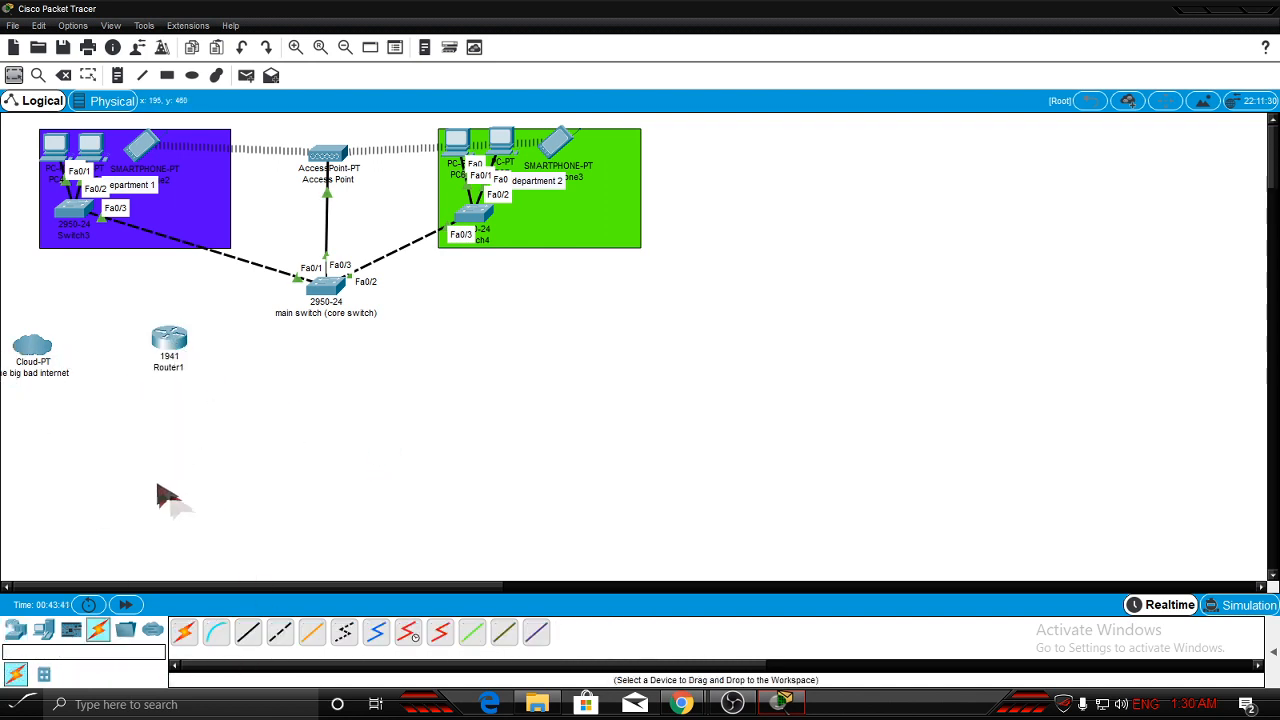
left_click(186, 632)
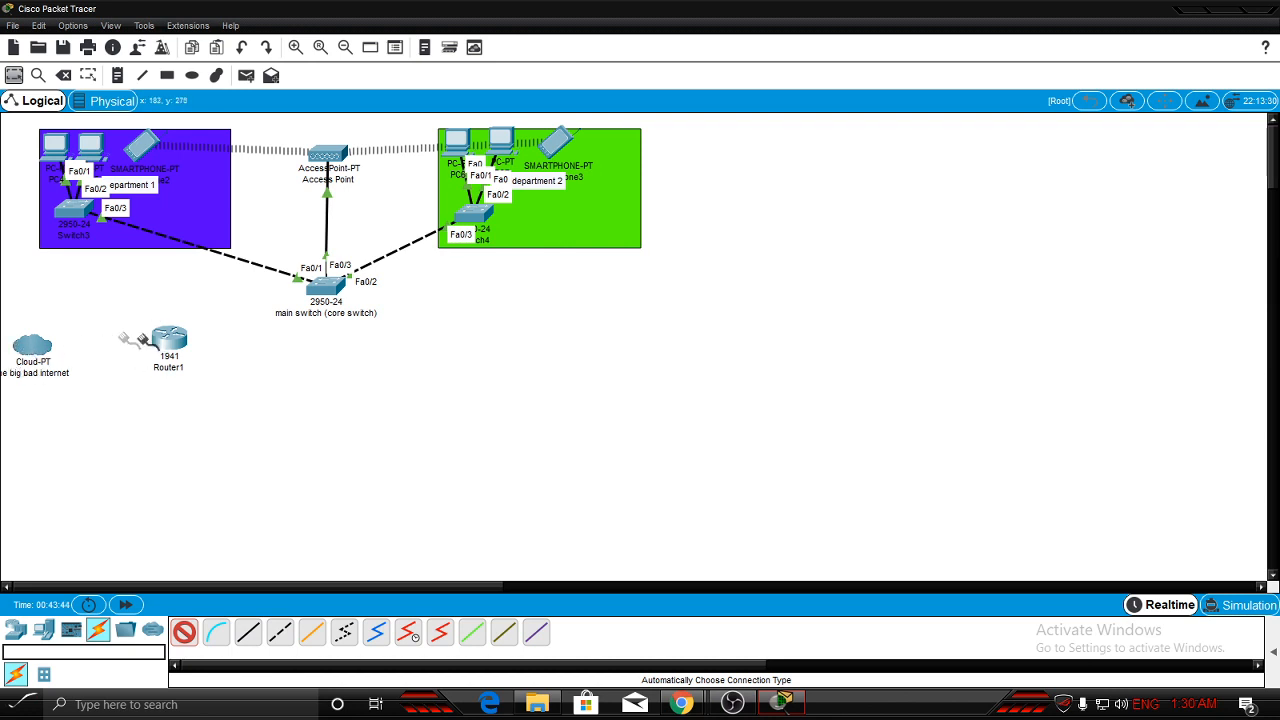
left_click(40, 345)
left_click(168, 340)
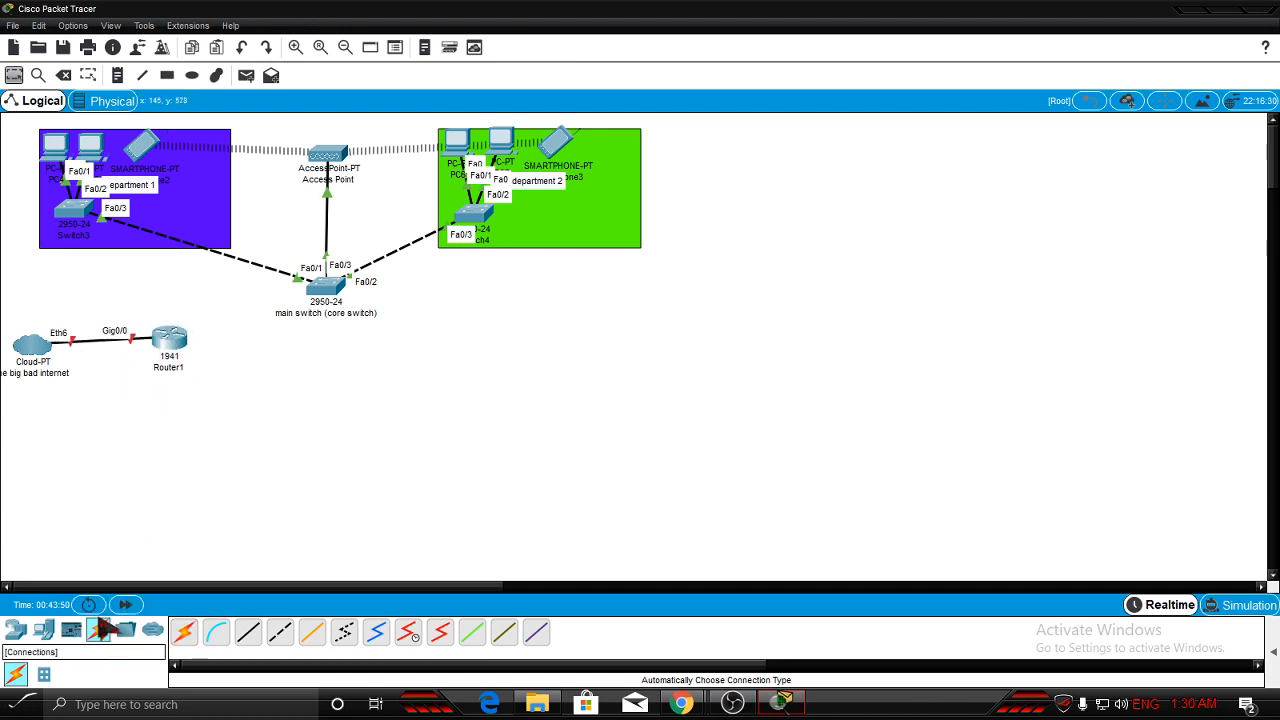
left_click(184, 632)
left_click(178, 342)
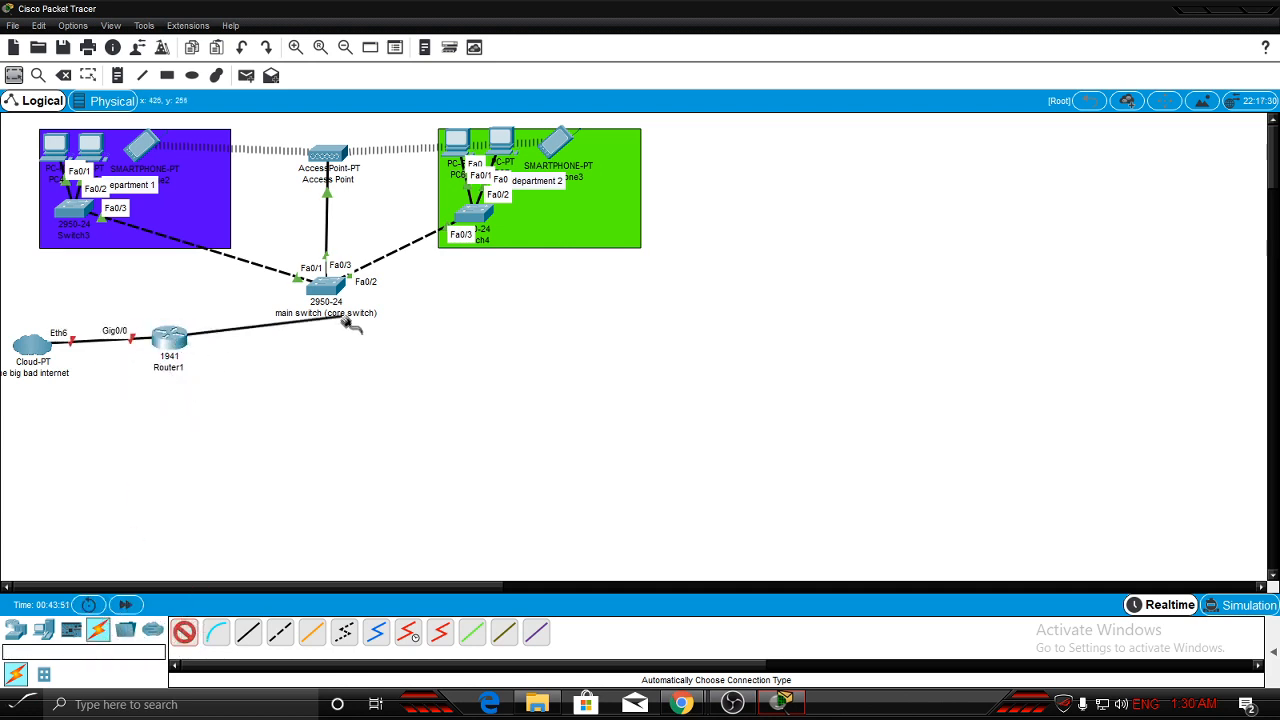
left_click(326, 286)
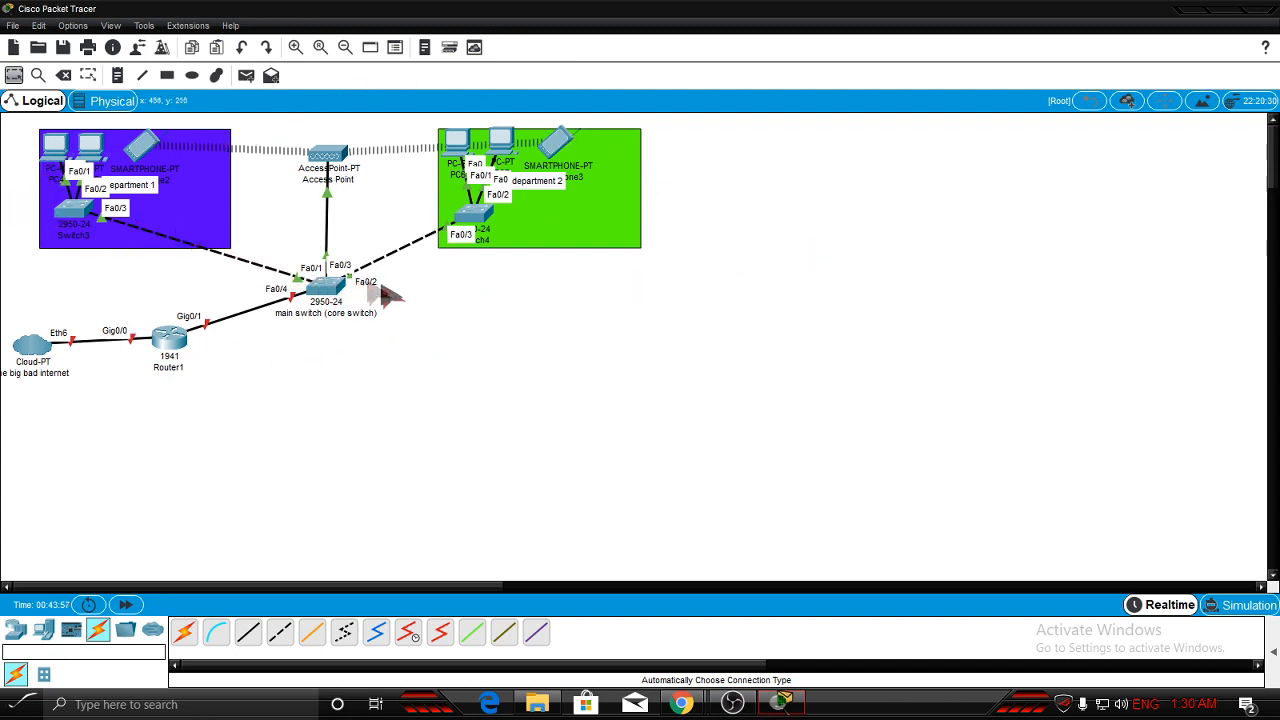
left_click_drag(360, 357, 850, 400)
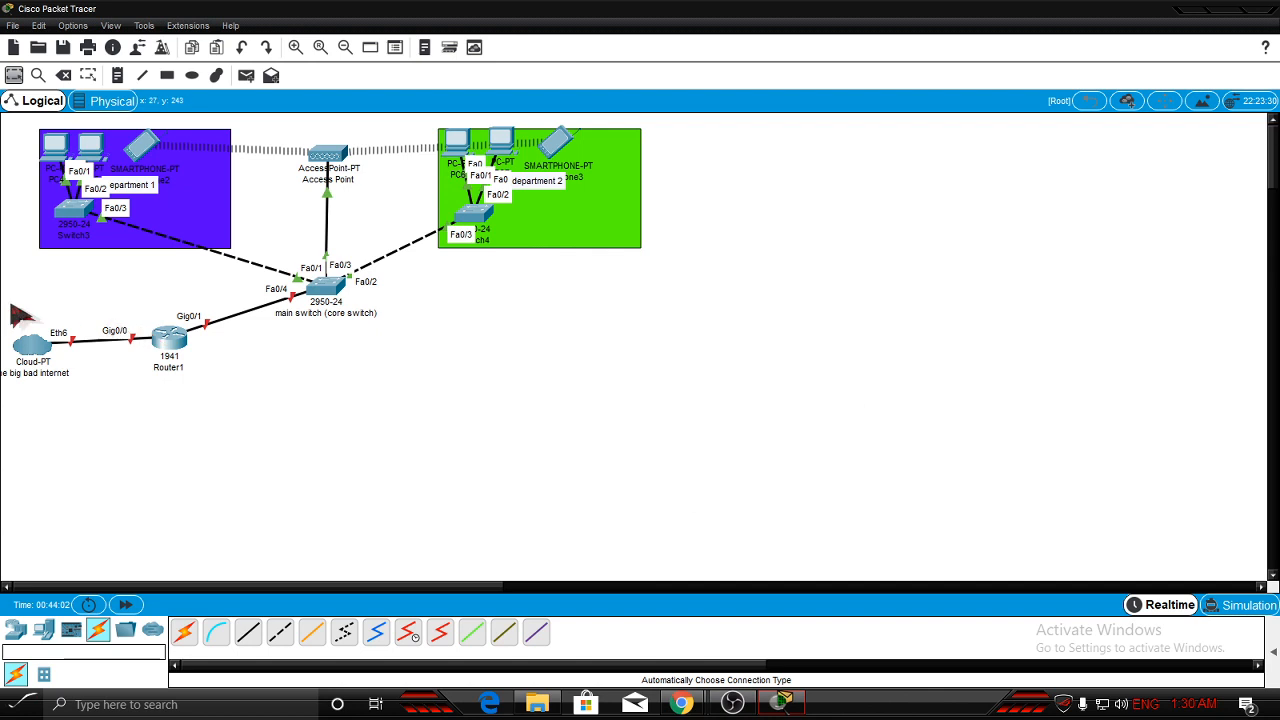
left_click_drag(3, 442, 490, 384)
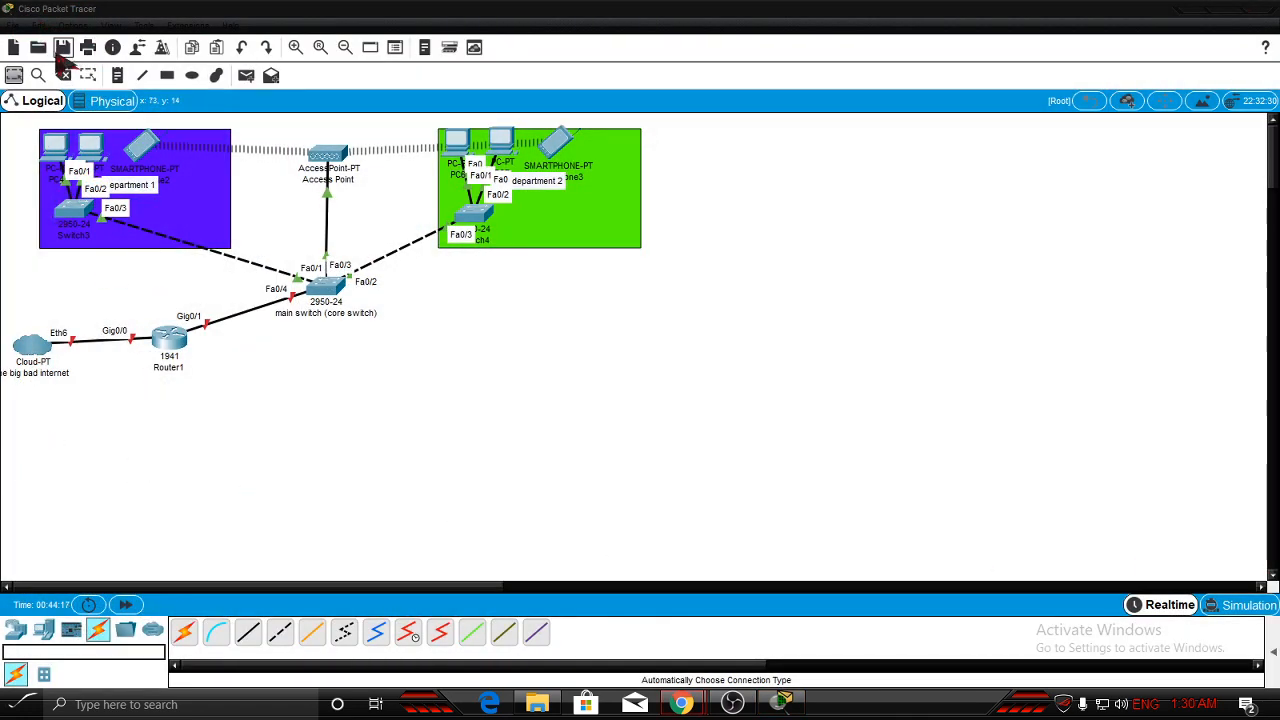
Place a note reading 67.166.214.148 beneath the cloud, and move the cloud inward so its label fits in the workspace.
left_click(117, 75)
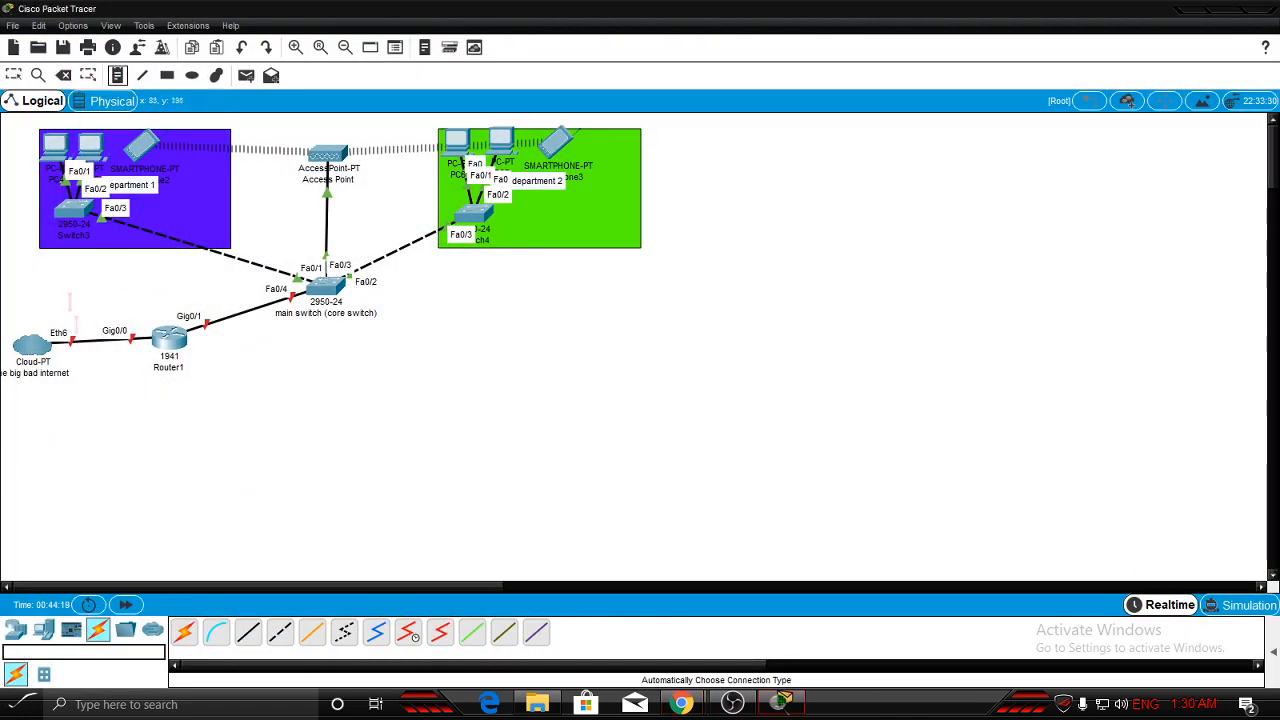
left_click(9, 388)
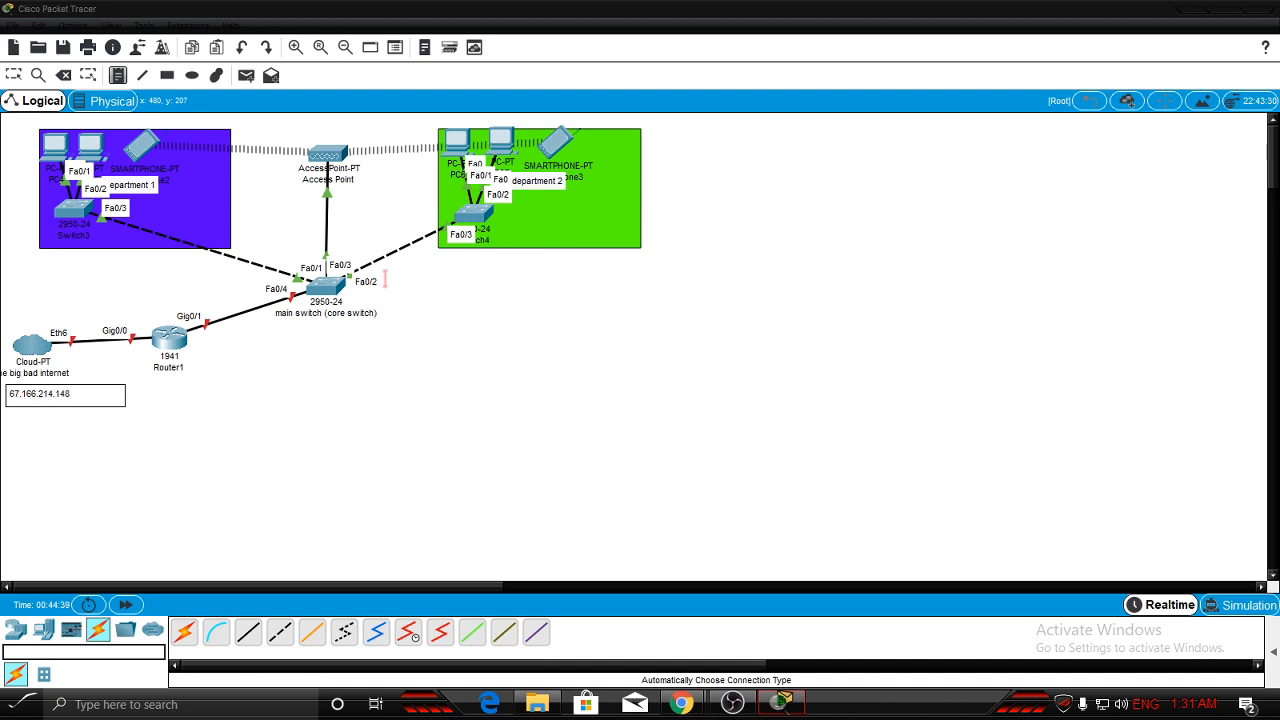
left_click(85, 445)
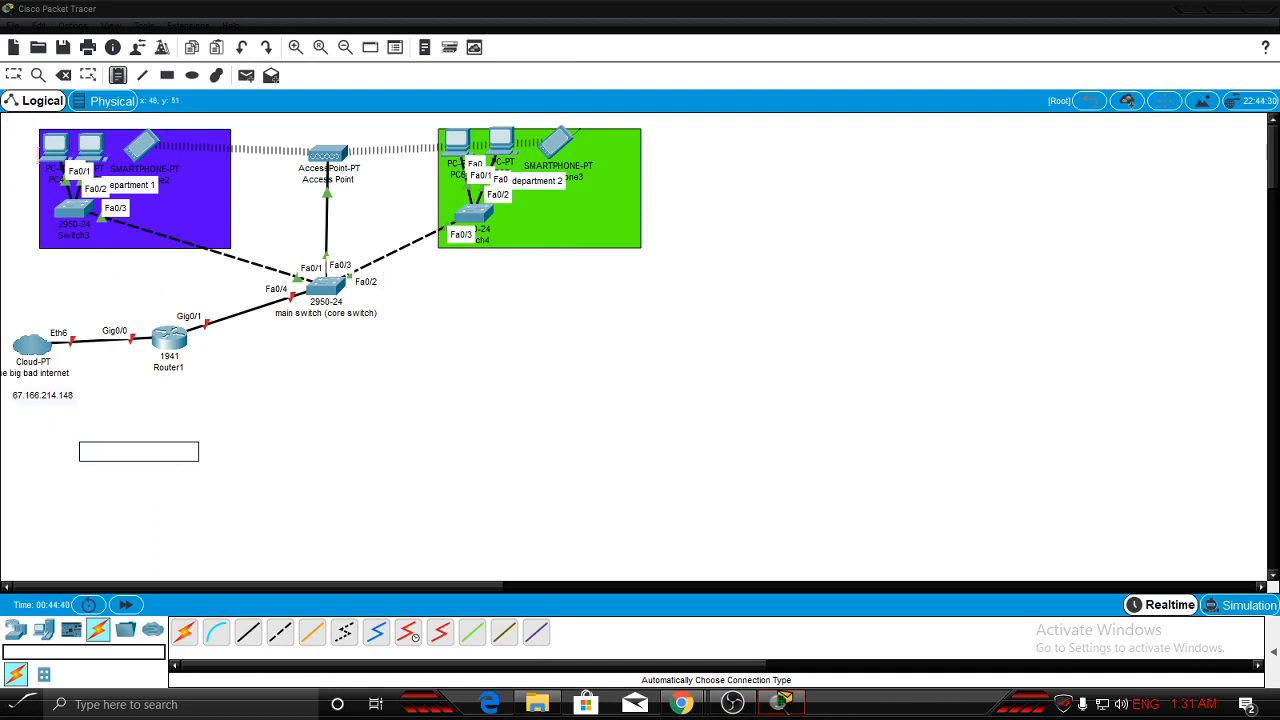
left_click(15, 75)
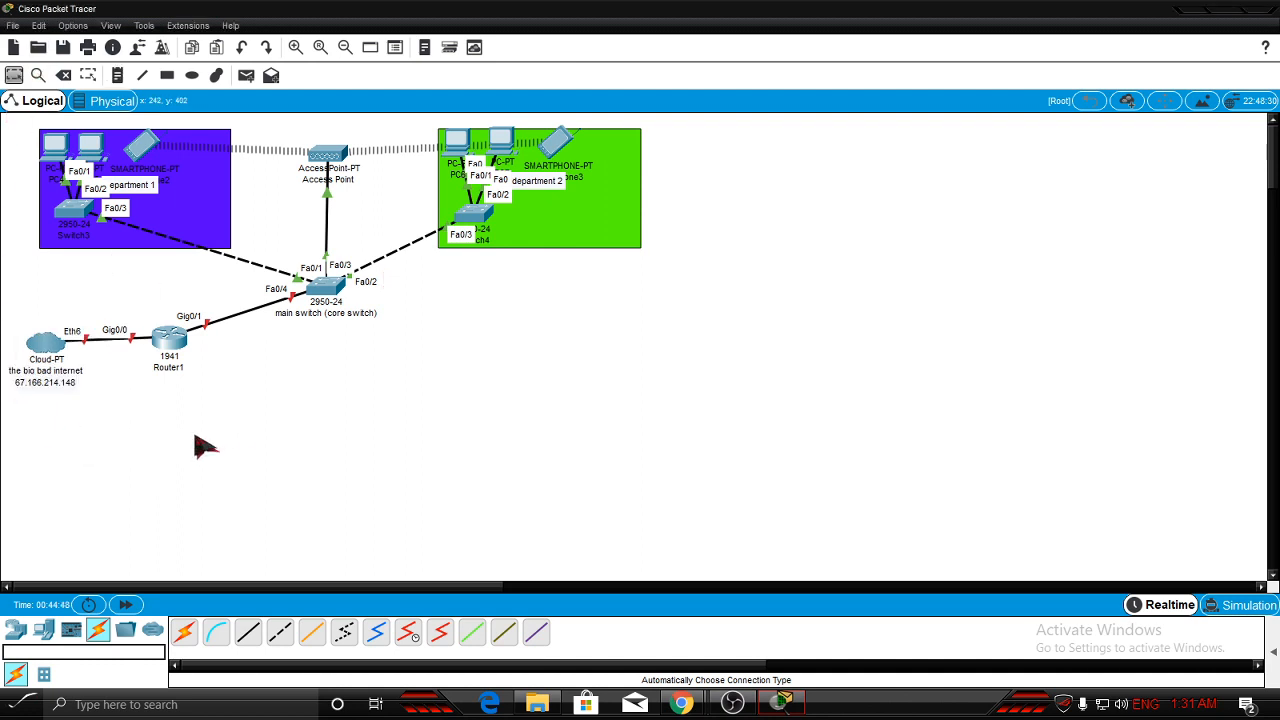
Open the command line of Router1 and answer n to the initial configuration dialog to reach the router prompt.
left_click(172, 342)
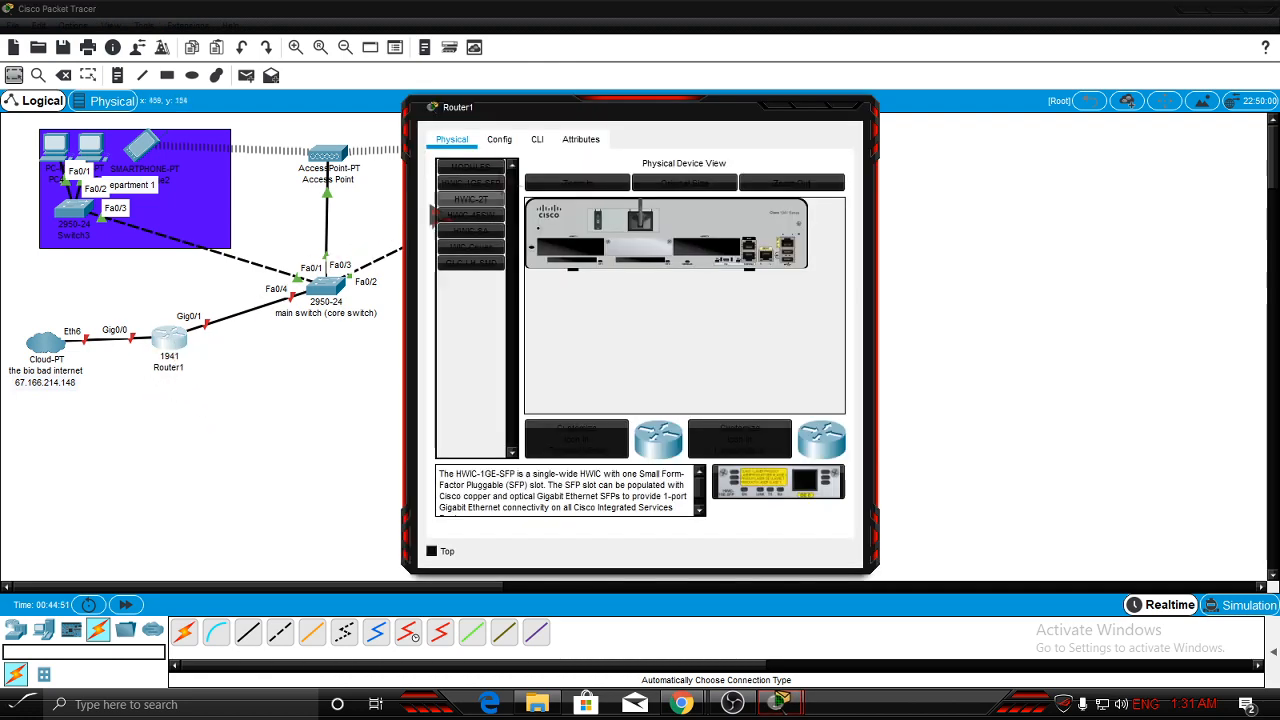
left_click(537, 142)
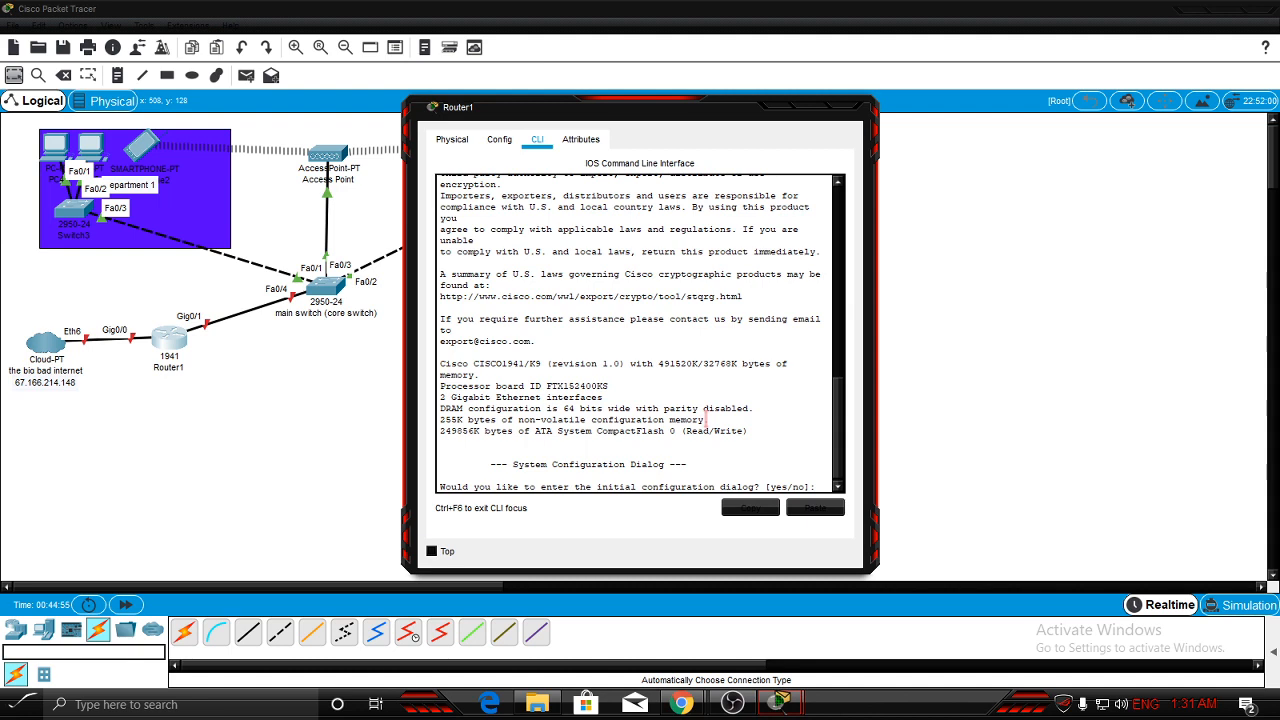
type("n")
key("Return")
key("Return")
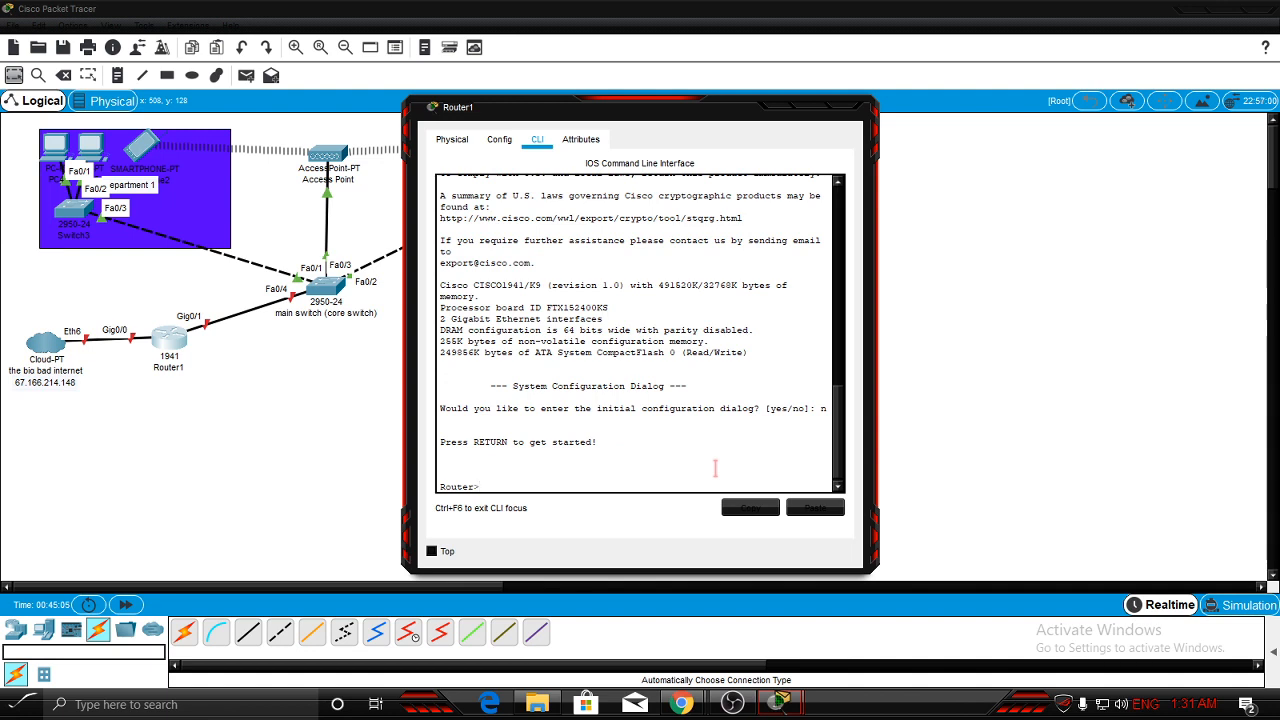
Enter privileged mode with enable and global configuration mode with conf t on Router1.
type("enable")
key("Return")
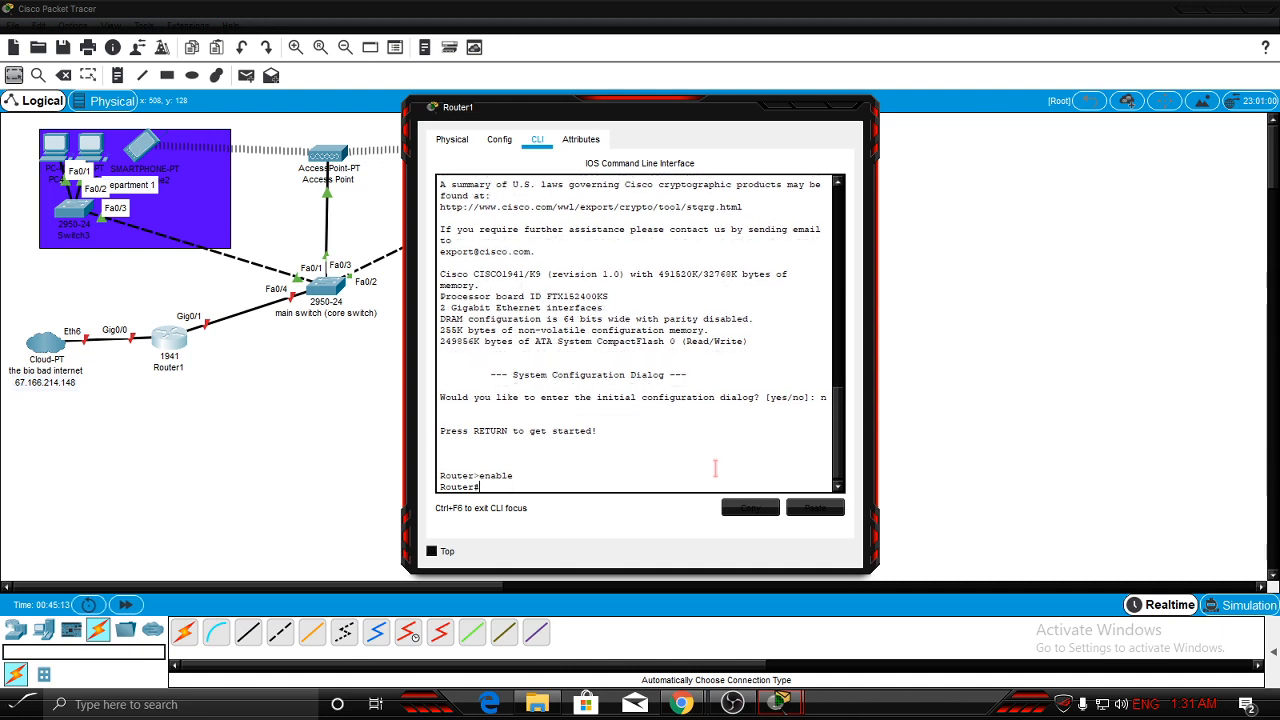
type("conf t")
key("Return")
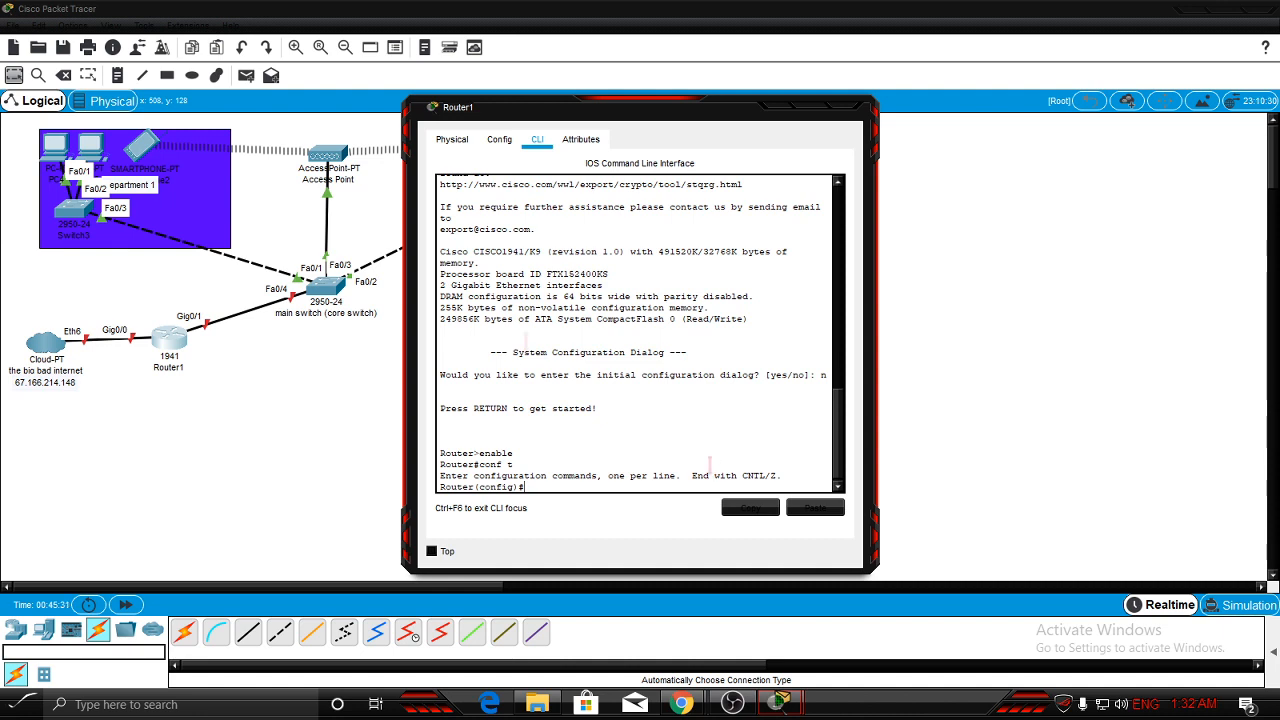
Enter interface g0/0 on Router1 and assign it the IP address 67.166.214.148 with mask 255.255.255.0.
left_click(104, 306)
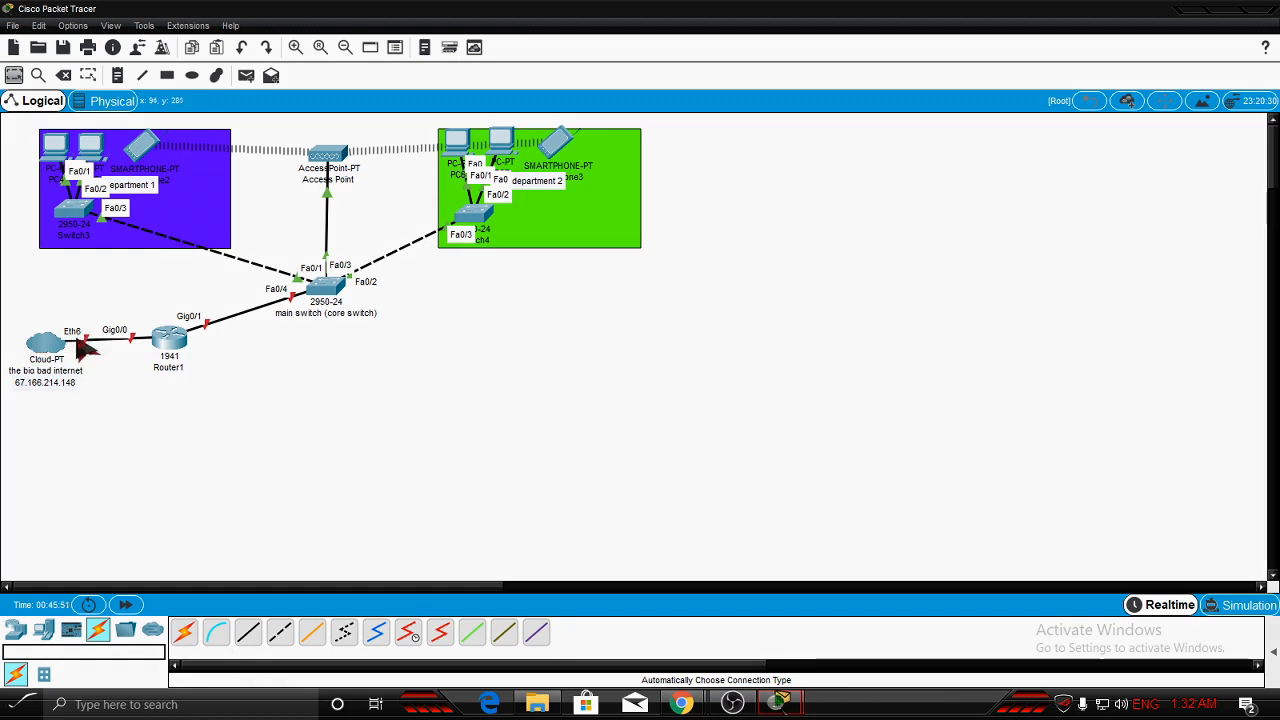
left_click(160, 348)
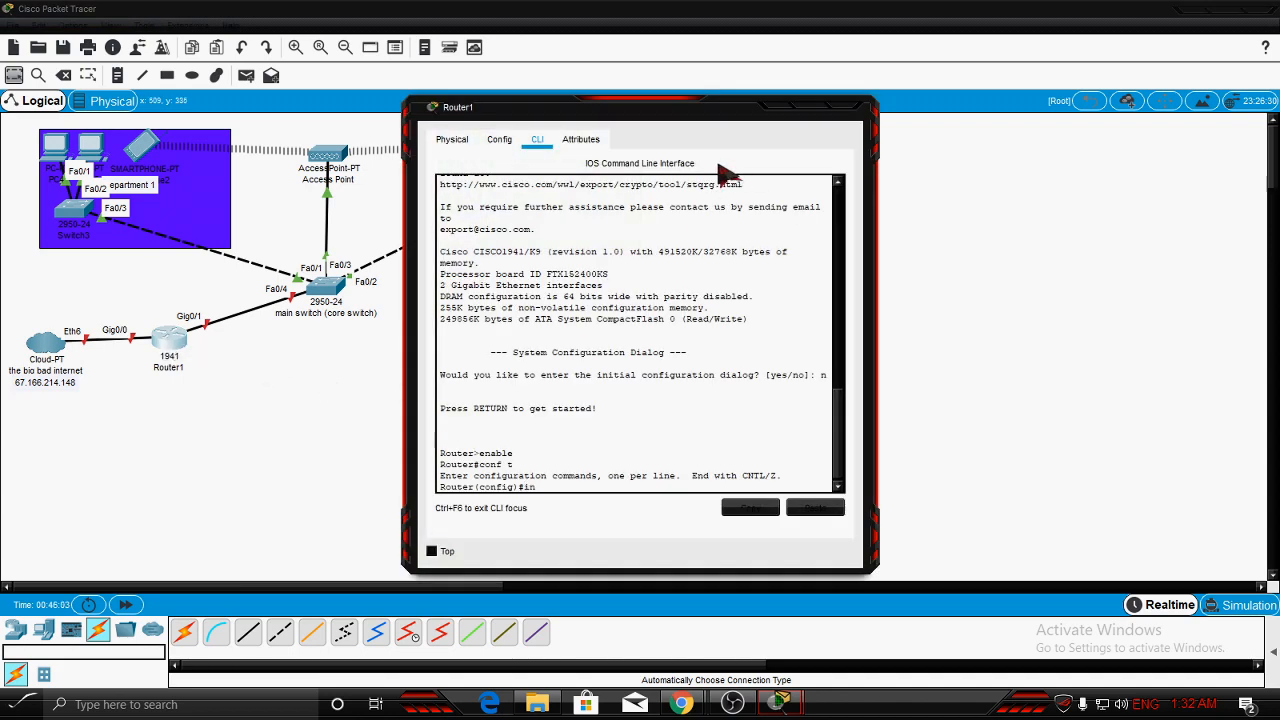
type("int g0/0")
key("Return")
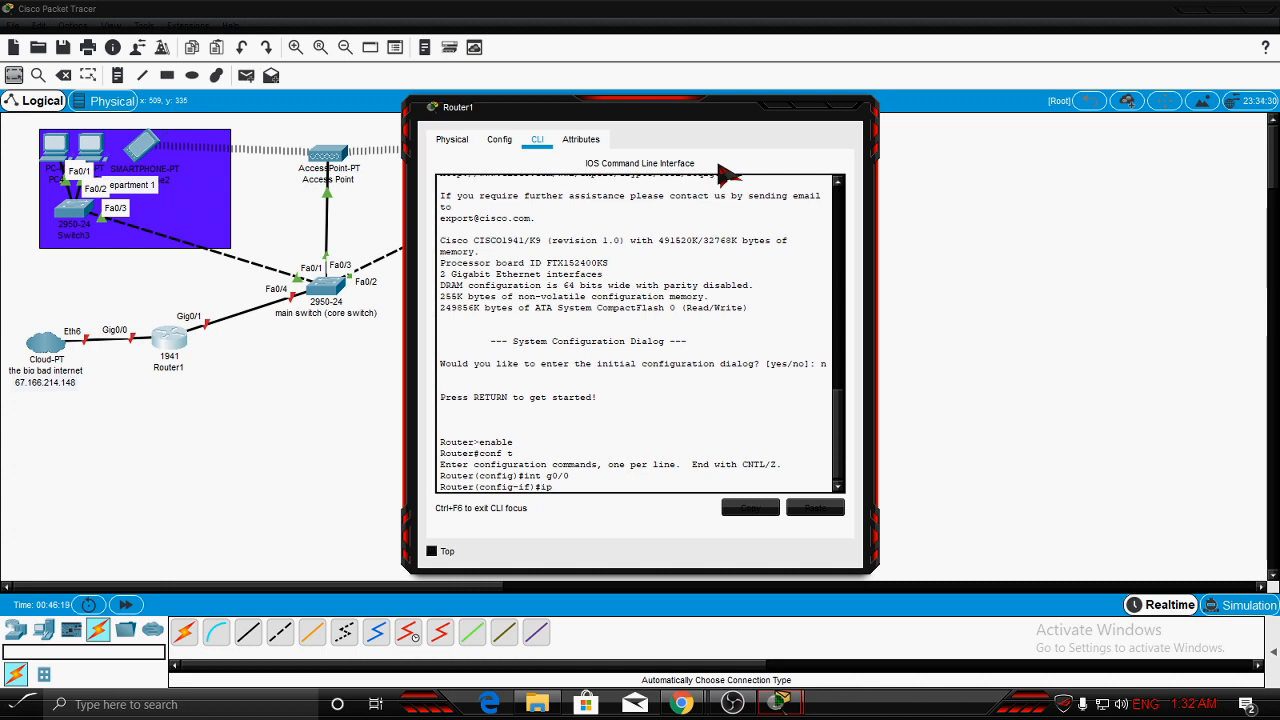
type("ads")
key("Tab")
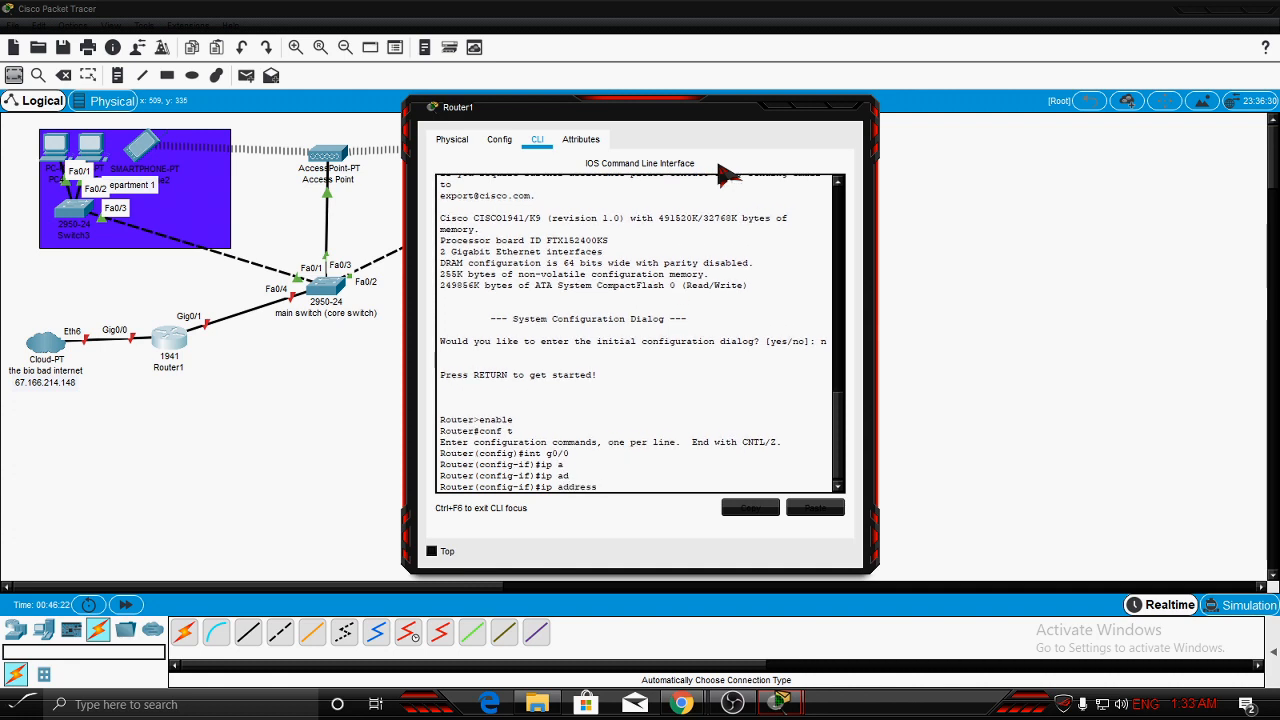
type("67.16")
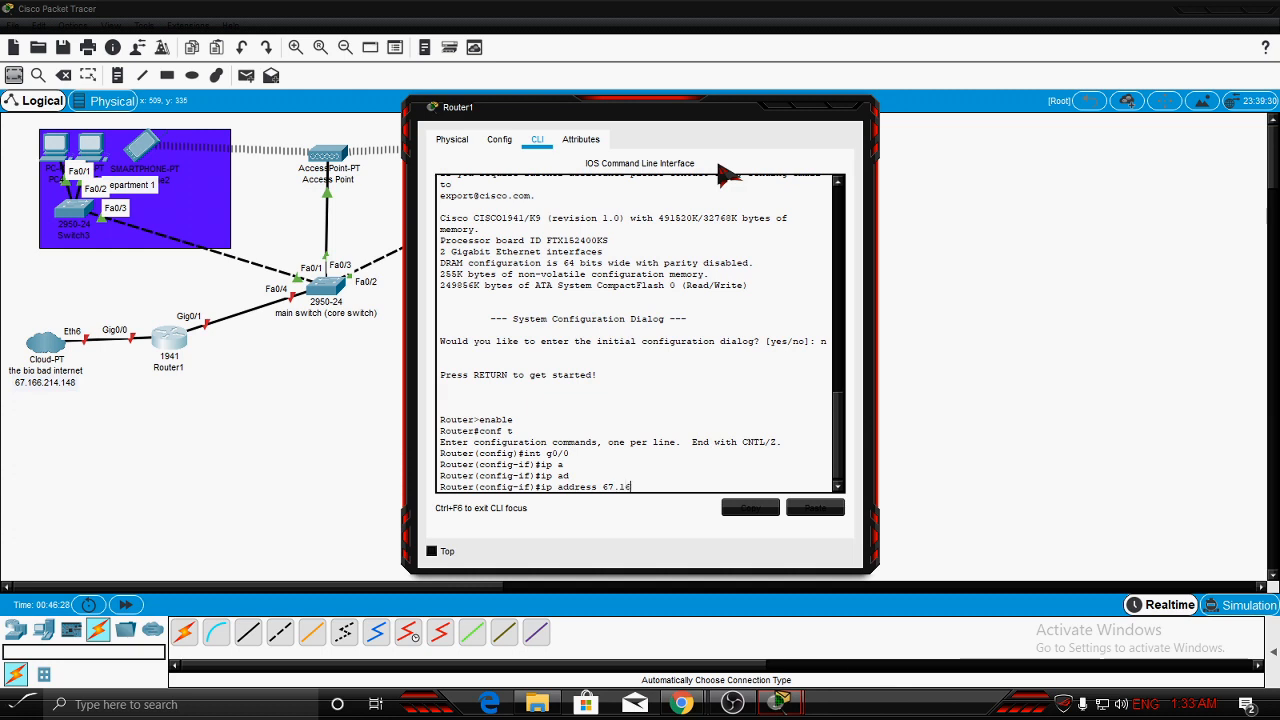
type("6.214.148")
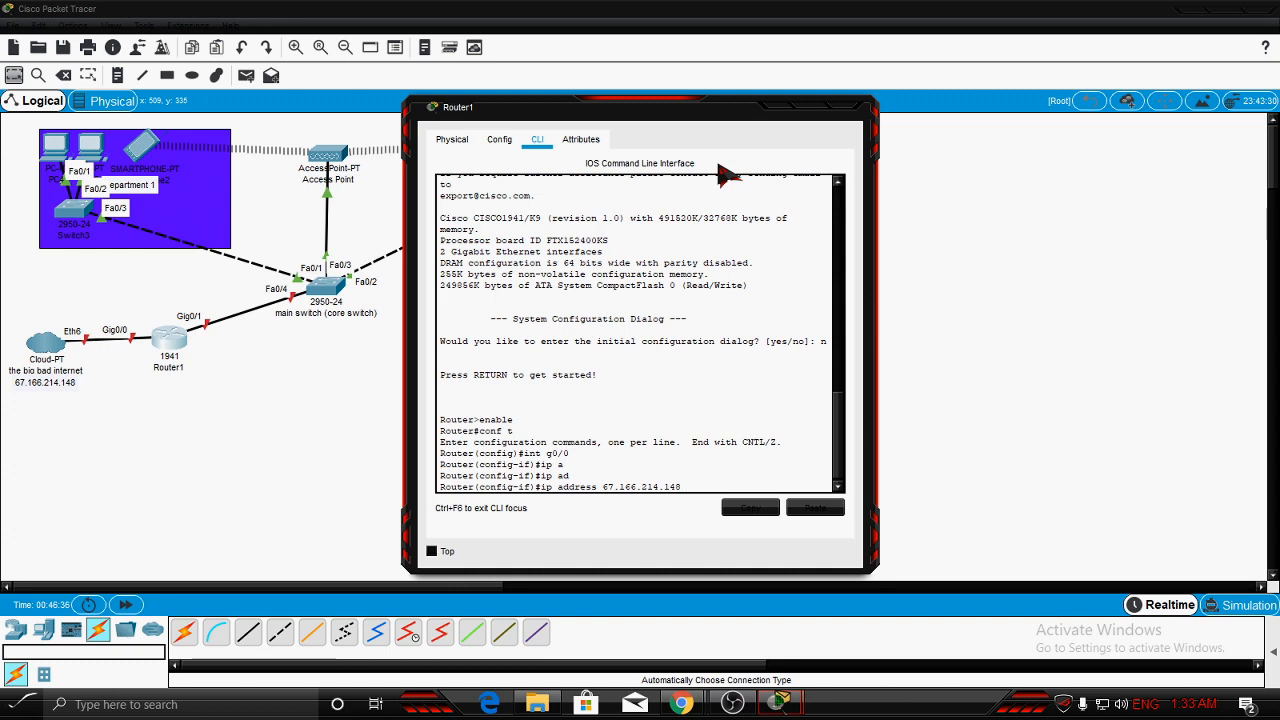
type(" 255.")
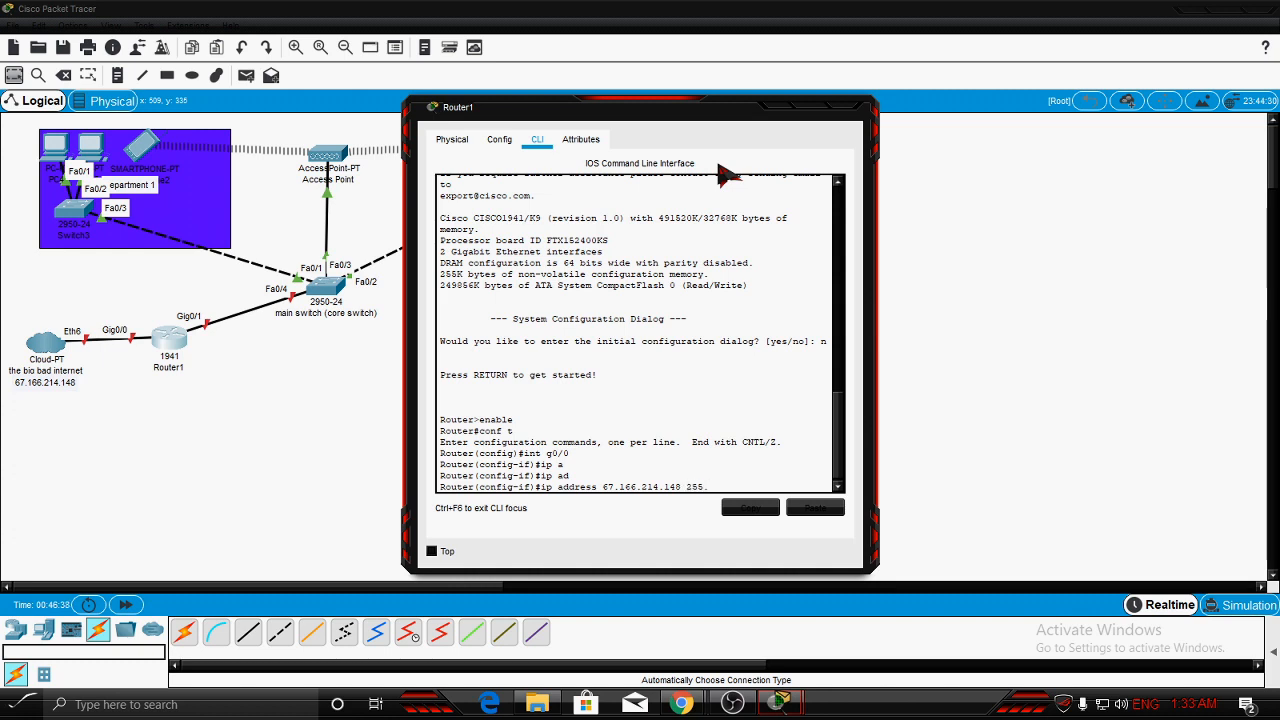
type("255.255.0")
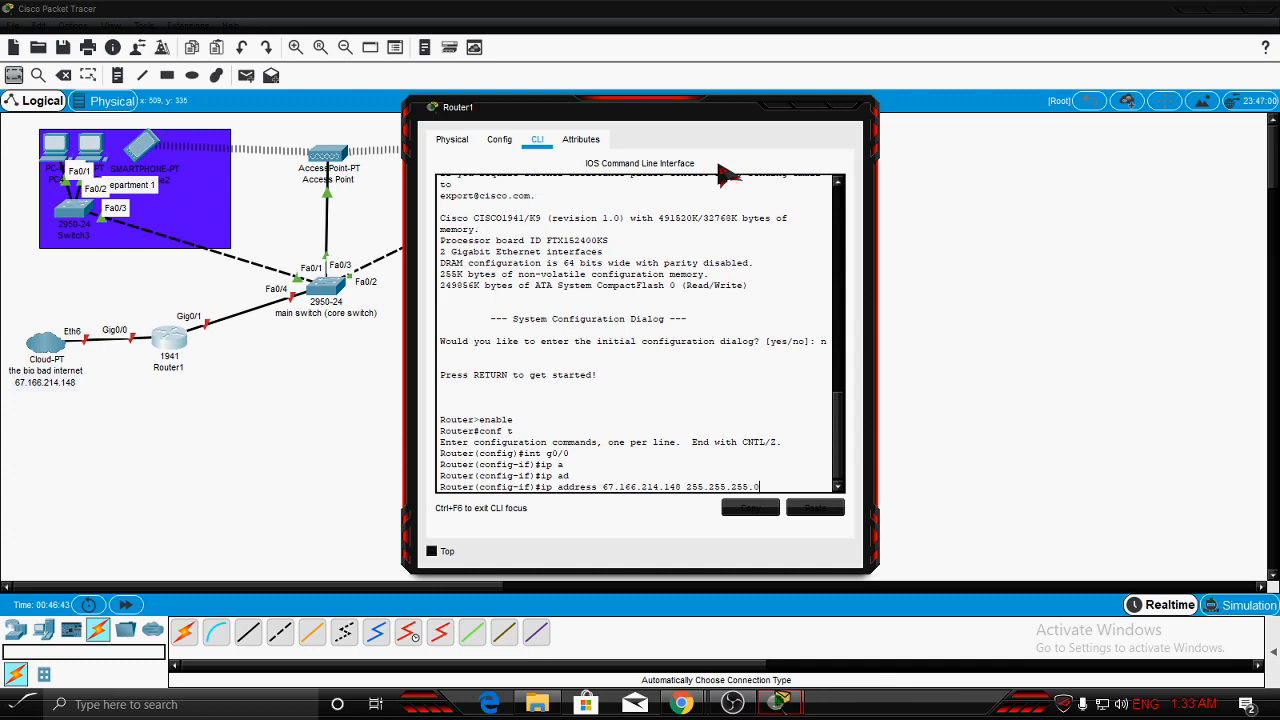
key("Return")
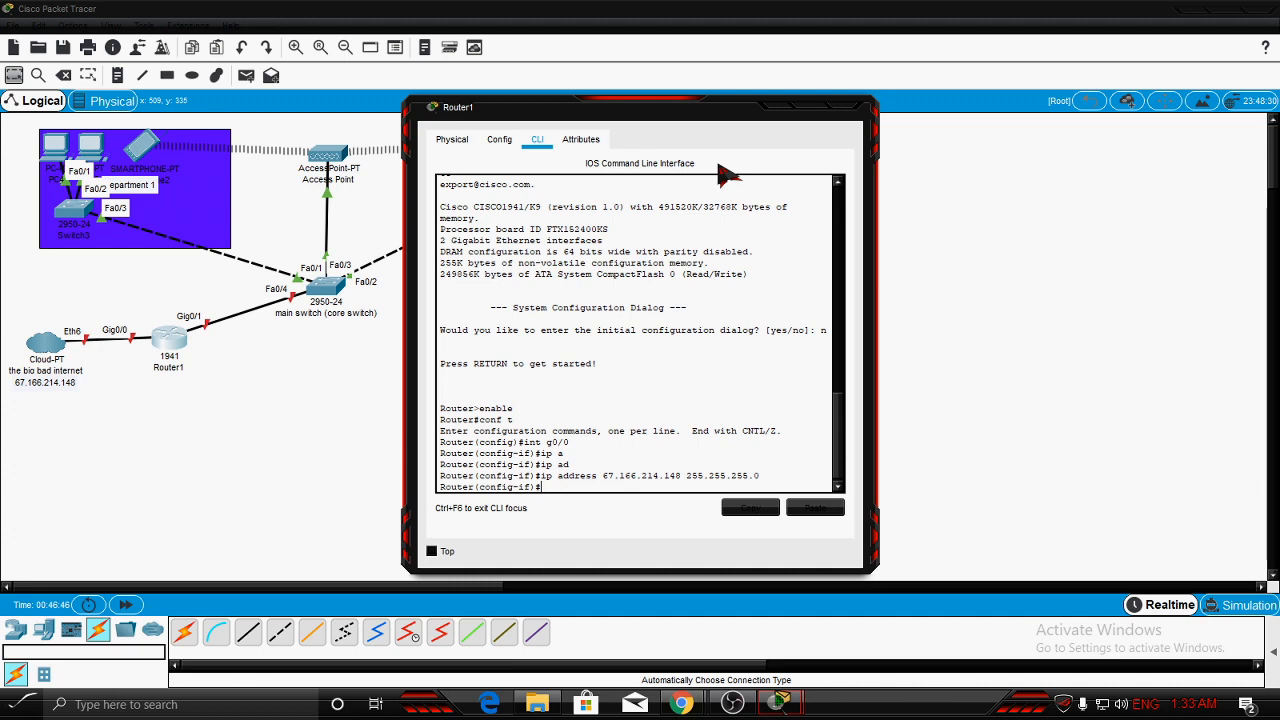
Enable interface g0/0 with no shut and exit to global configuration mode.
type("no shut")
key("Return")
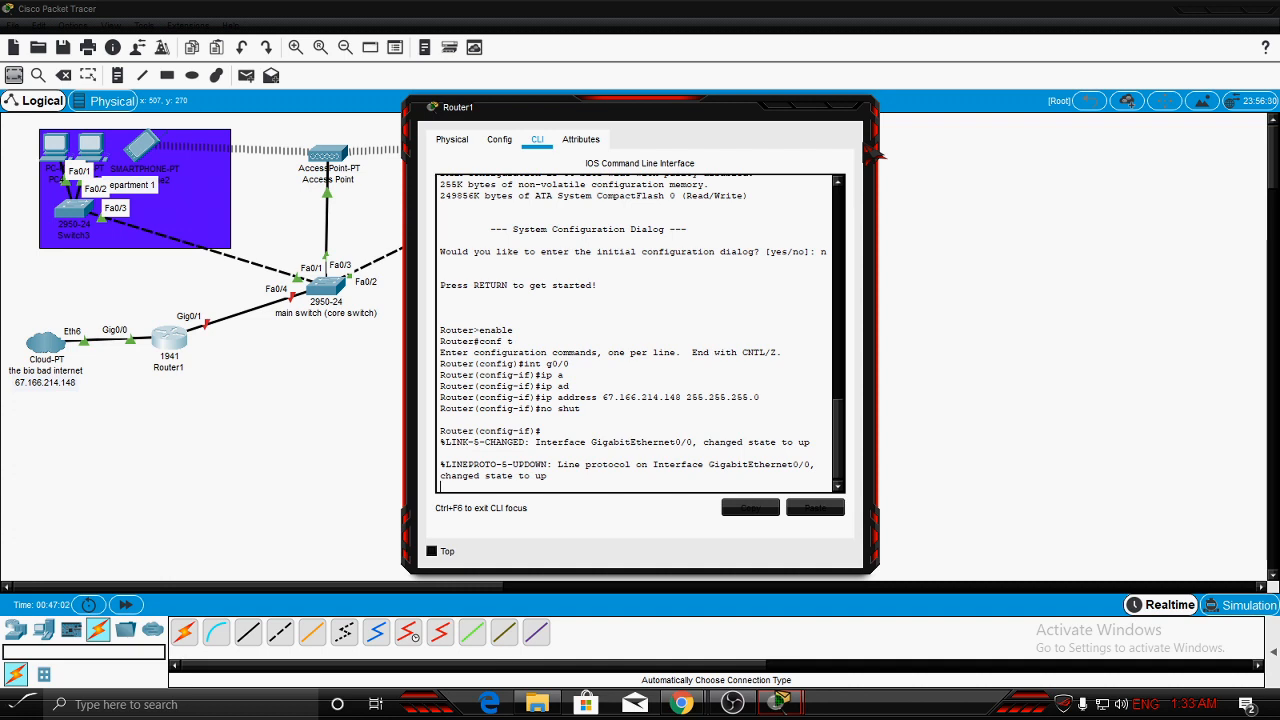
type("it")
key("Return")
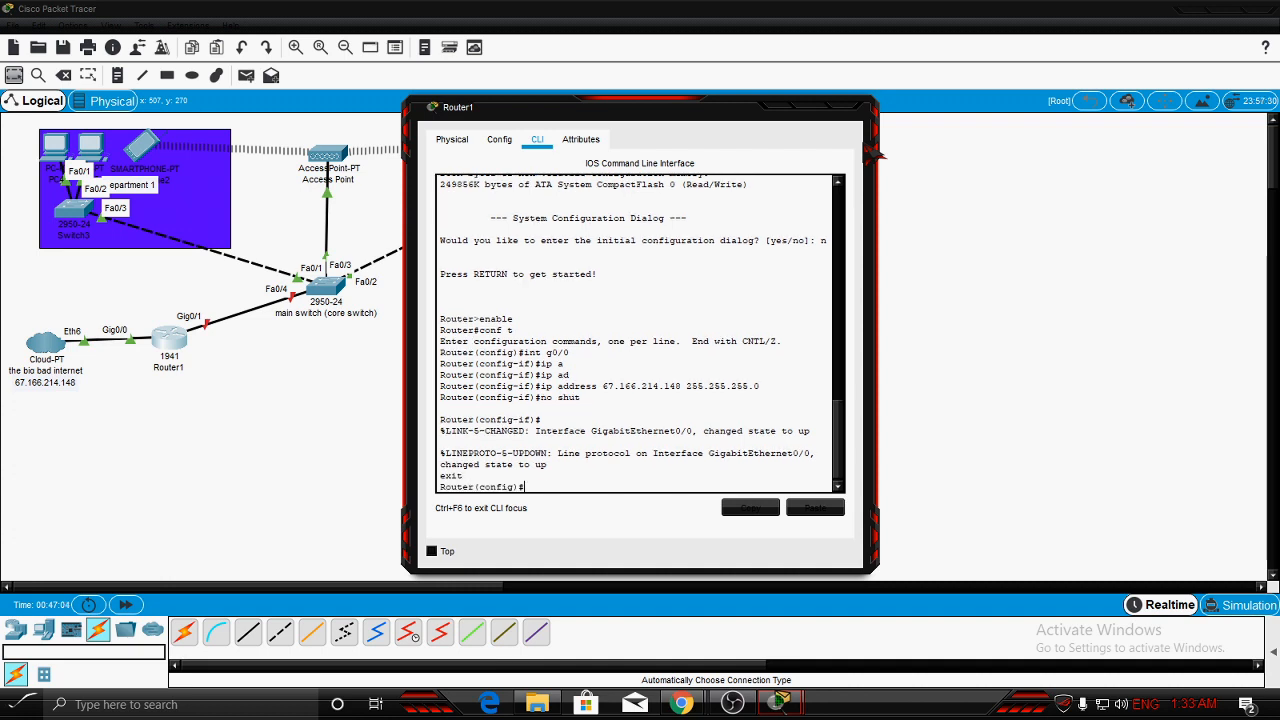
Enter interface g0/1 and assign it the IP address 192.168.1.1 with mask 255.255.255.0.
type("int g0/1")
key("Return")
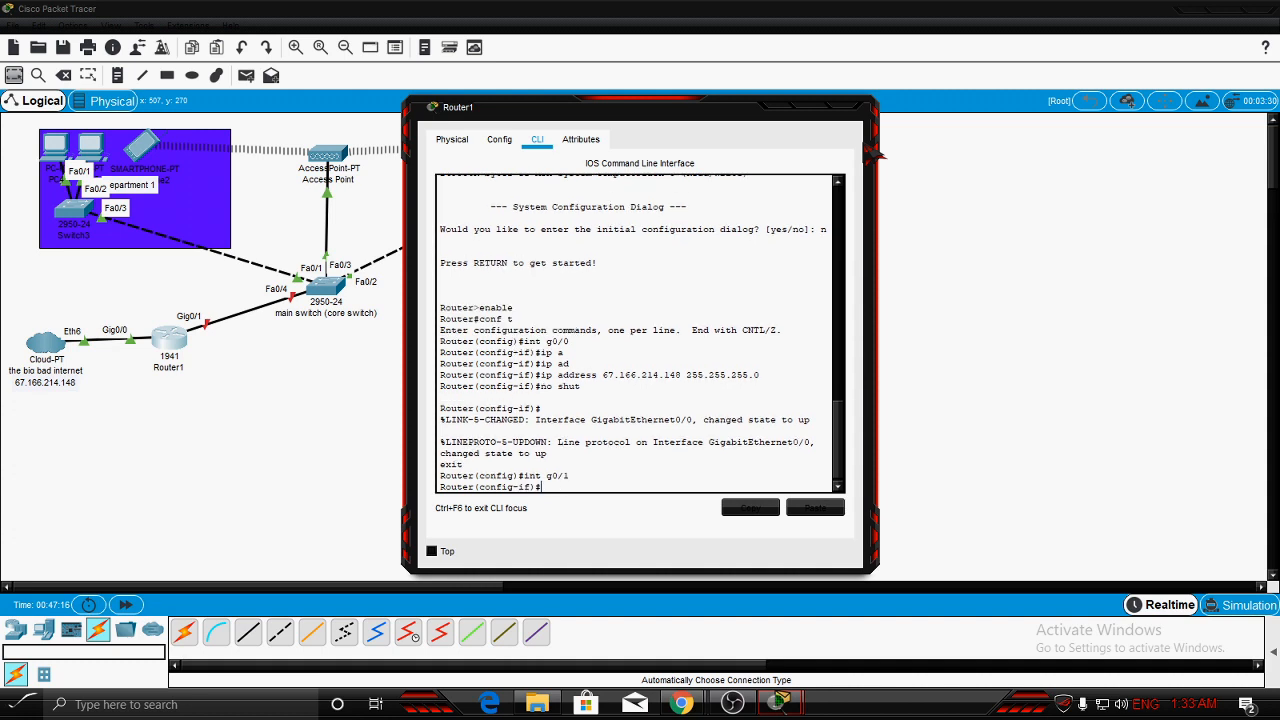
type("ip ad")
key("Tab")
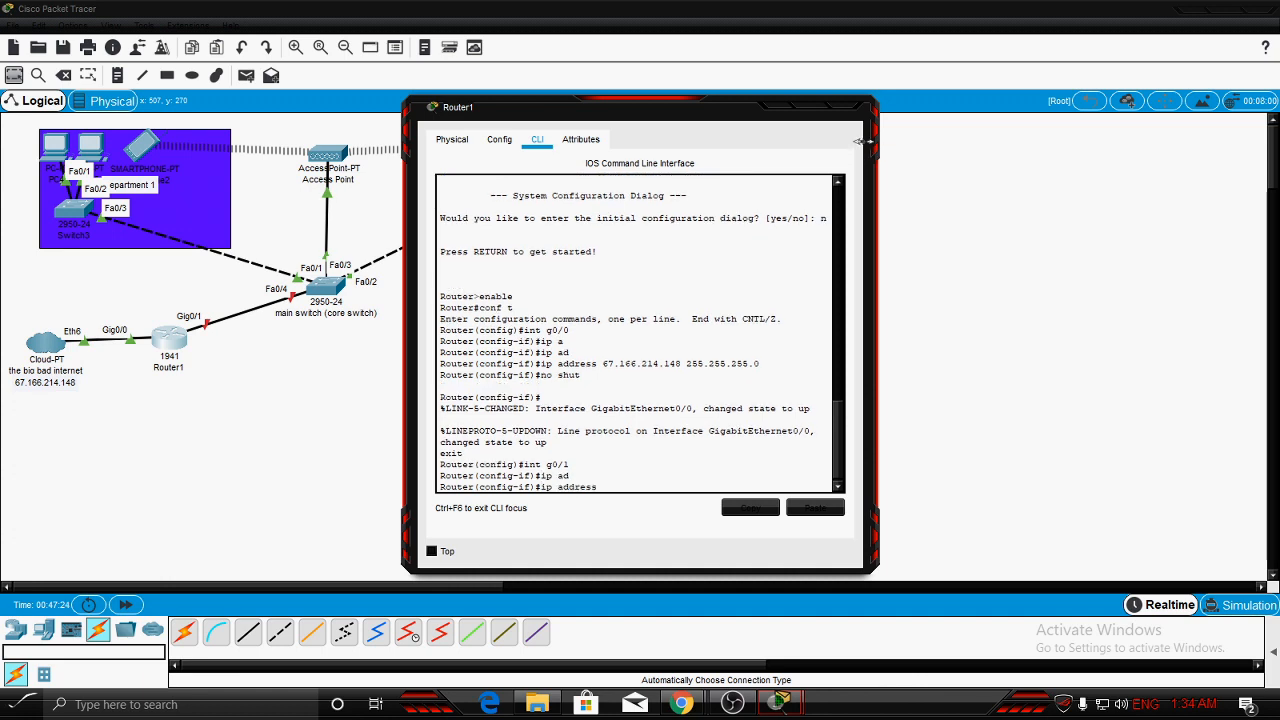
type("192.")
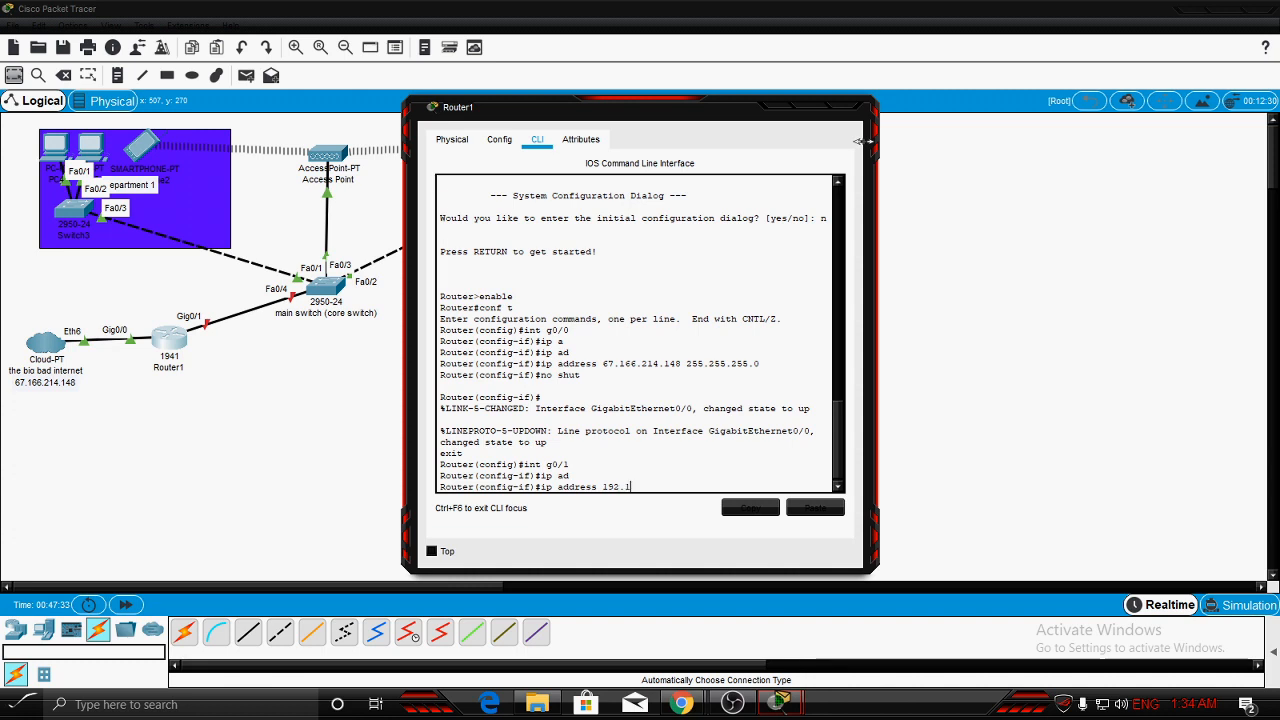
type("168.1.1.")
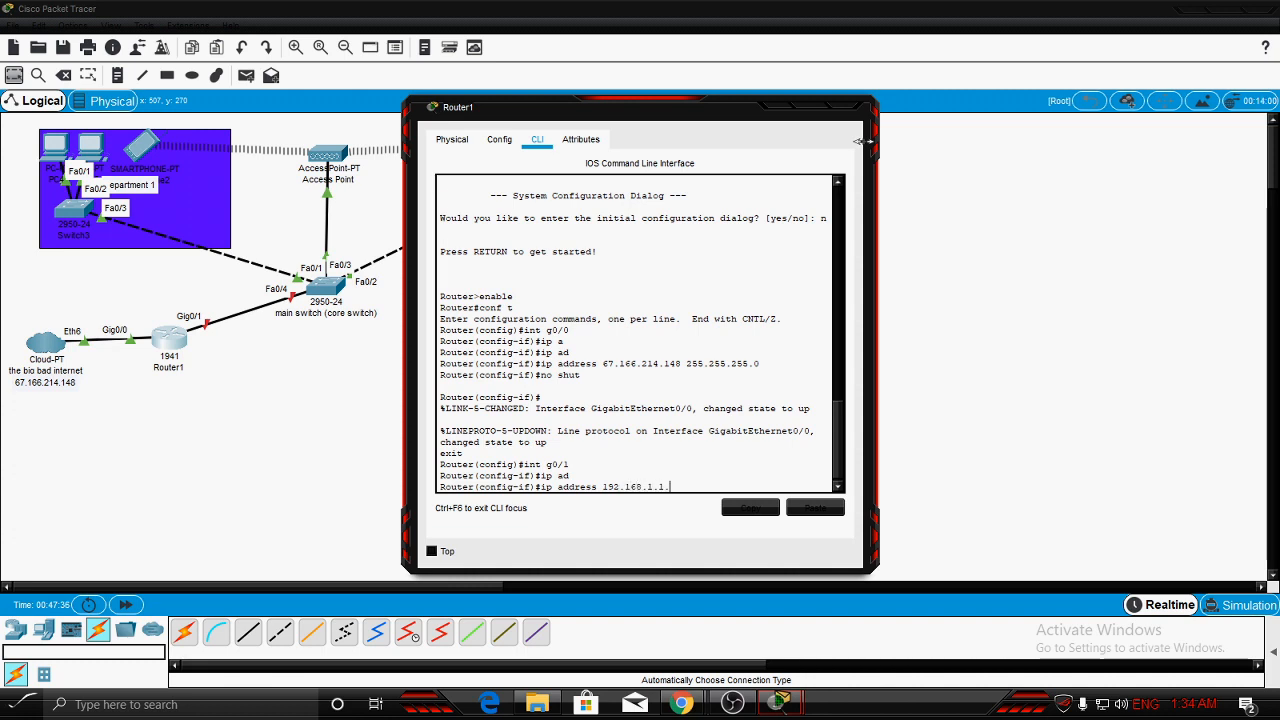
key("BackSpace")
type("255.255.255.0")
key("Return")
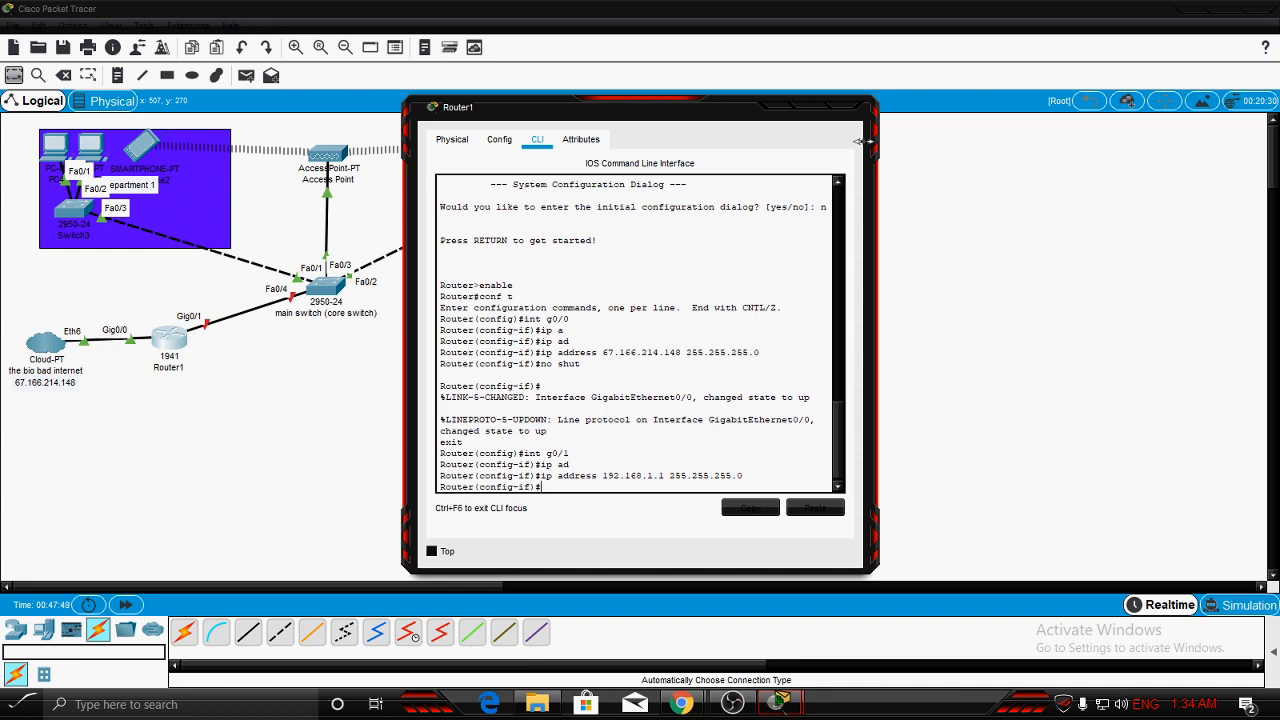
Enable interface g0/1 with the no shut command.
type("no sh")
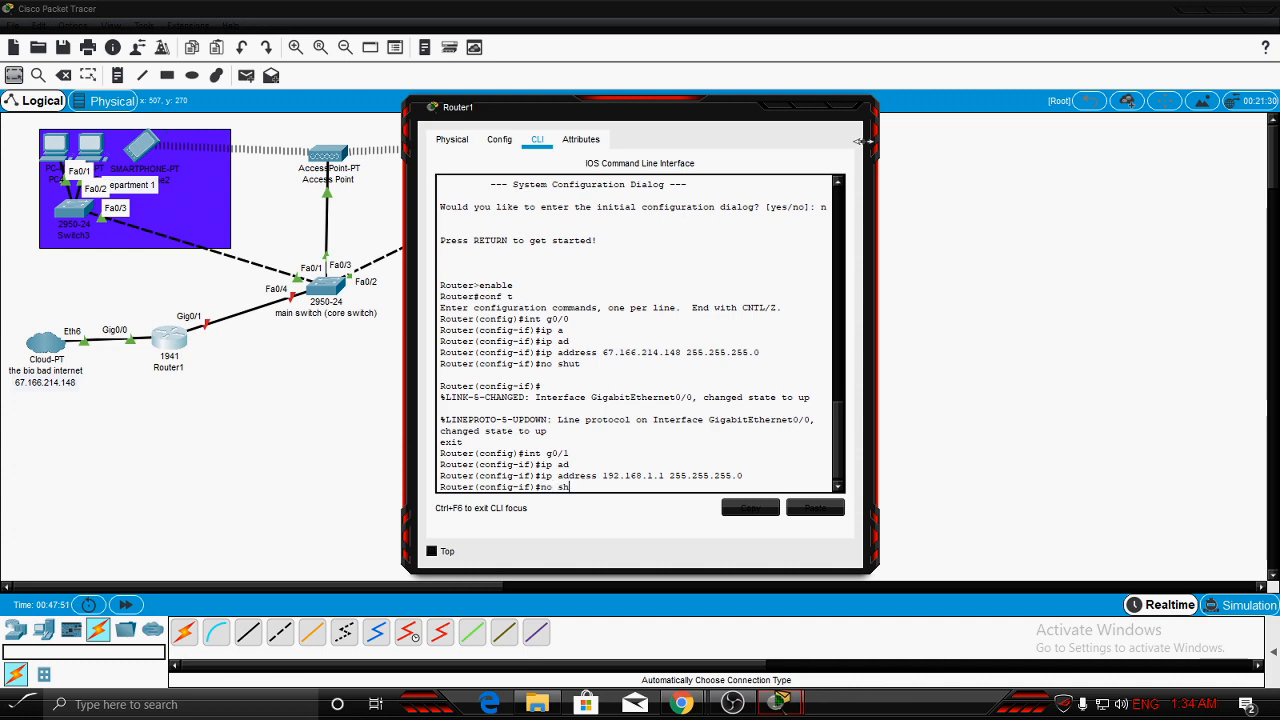
type("ut")
key("Return")
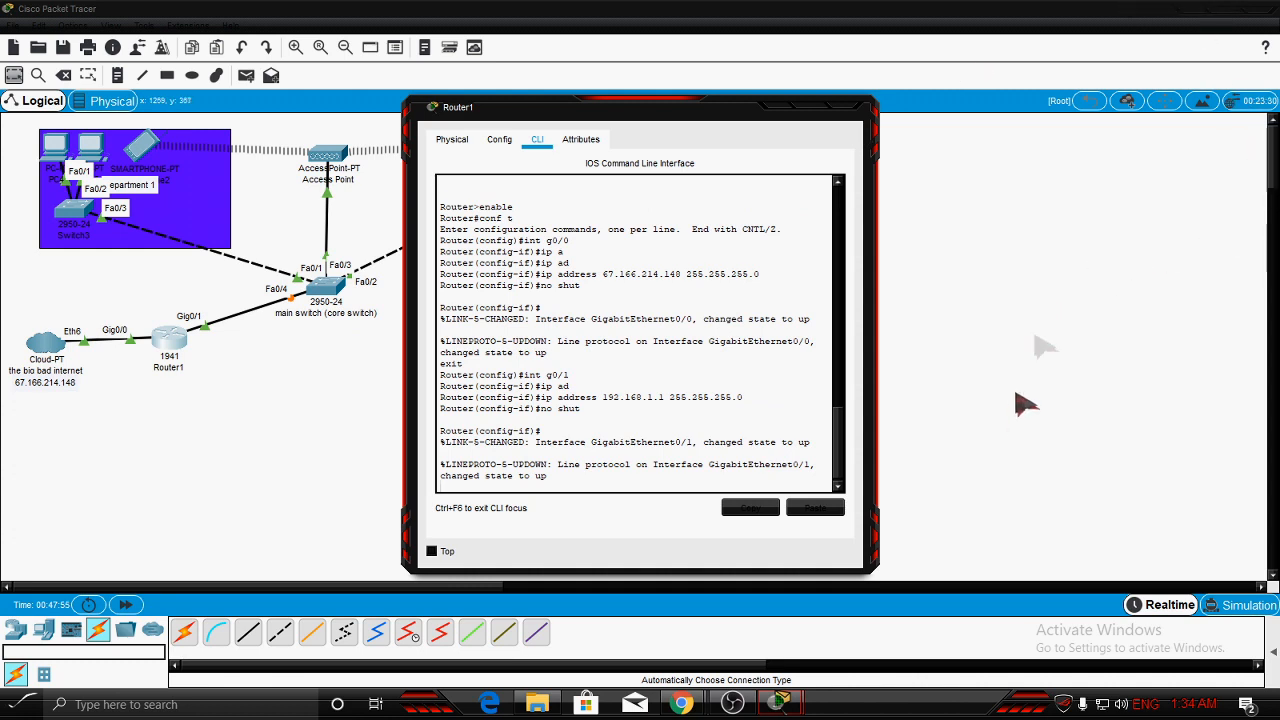
Close Router1's configuration window and nudge the 1941 router and the core switch slightly downward in the workspace.
left_click(862, 108)
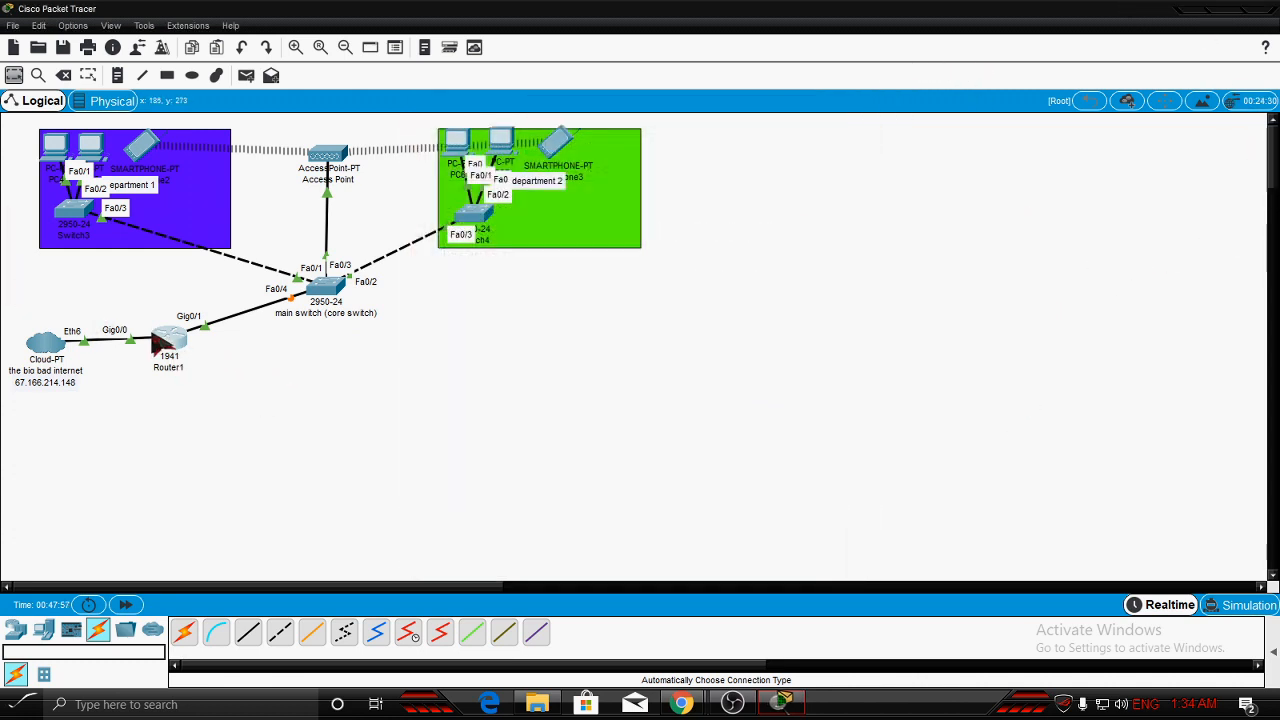
left_click_drag(166, 346, 155, 365)
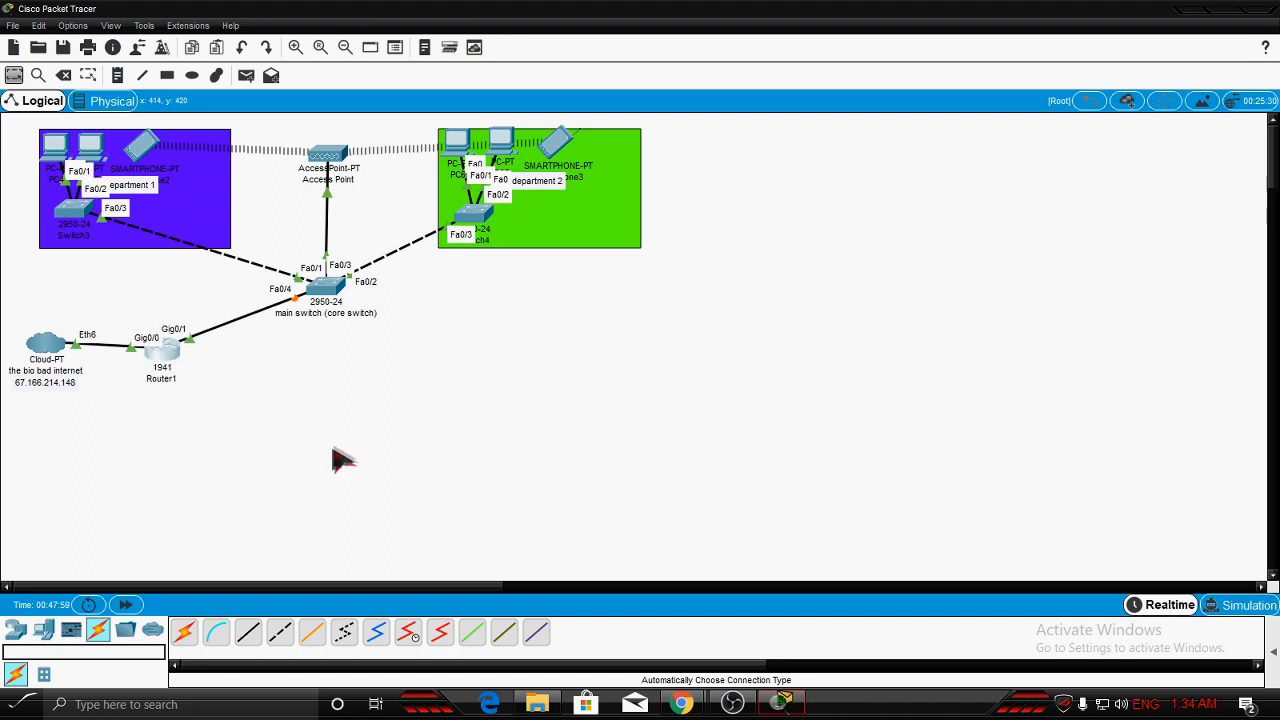
left_click_drag(325, 288, 337, 301)
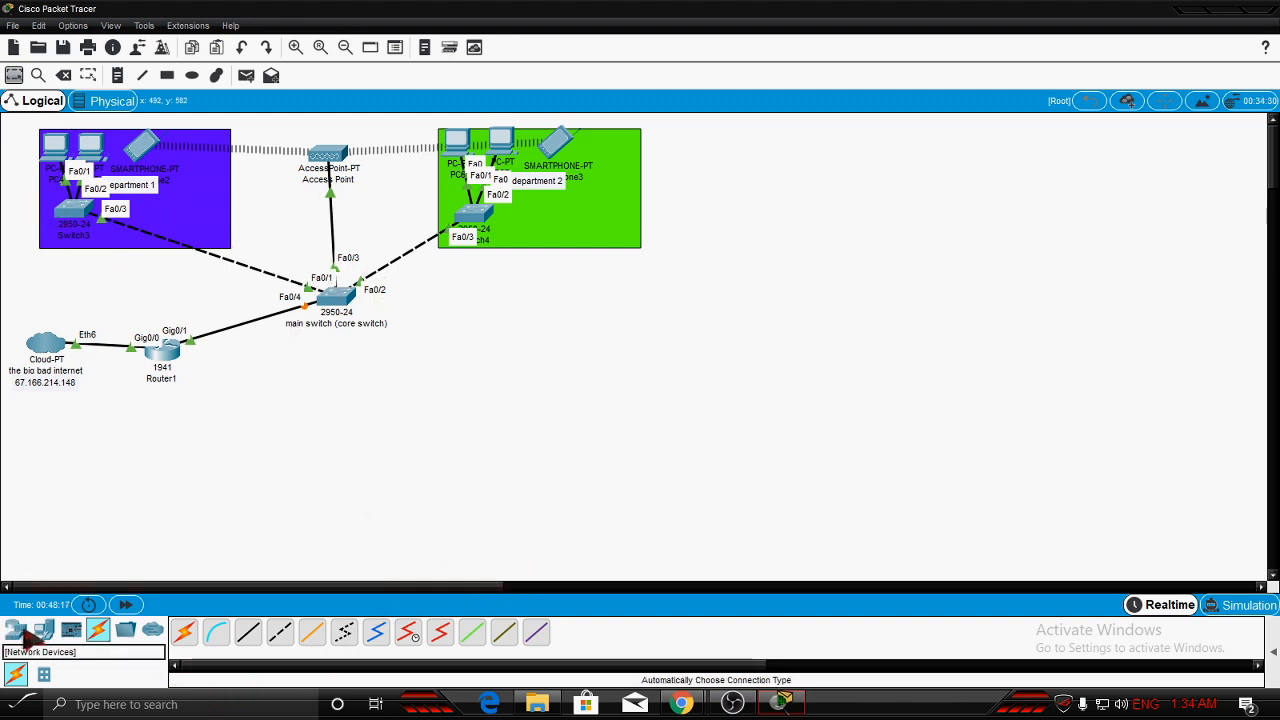
left_click(115, 74)
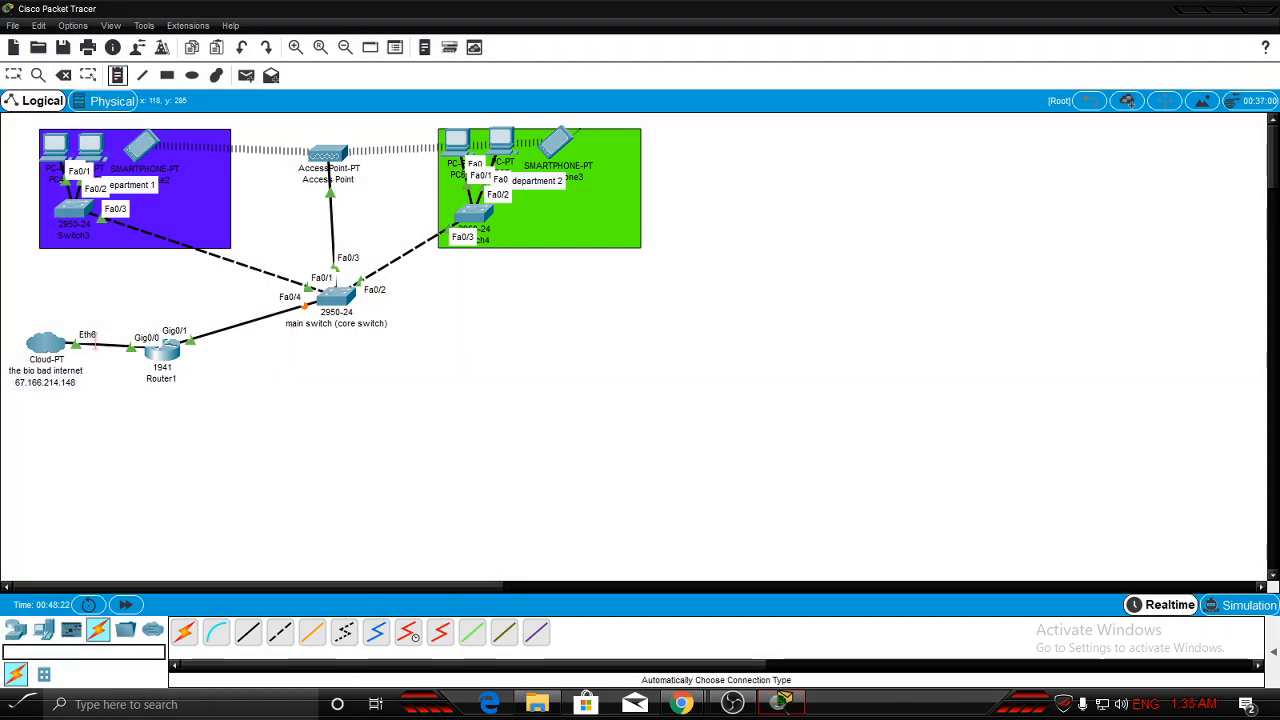
left_click(214, 443)
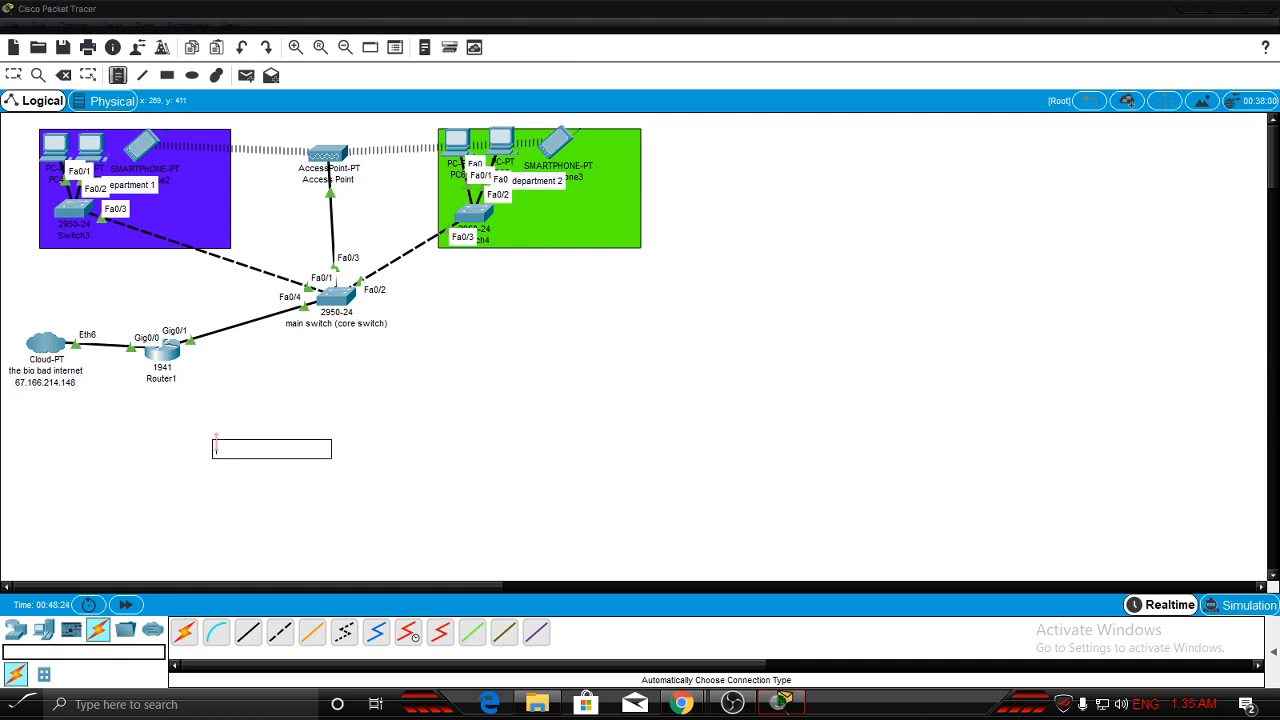
type("www")
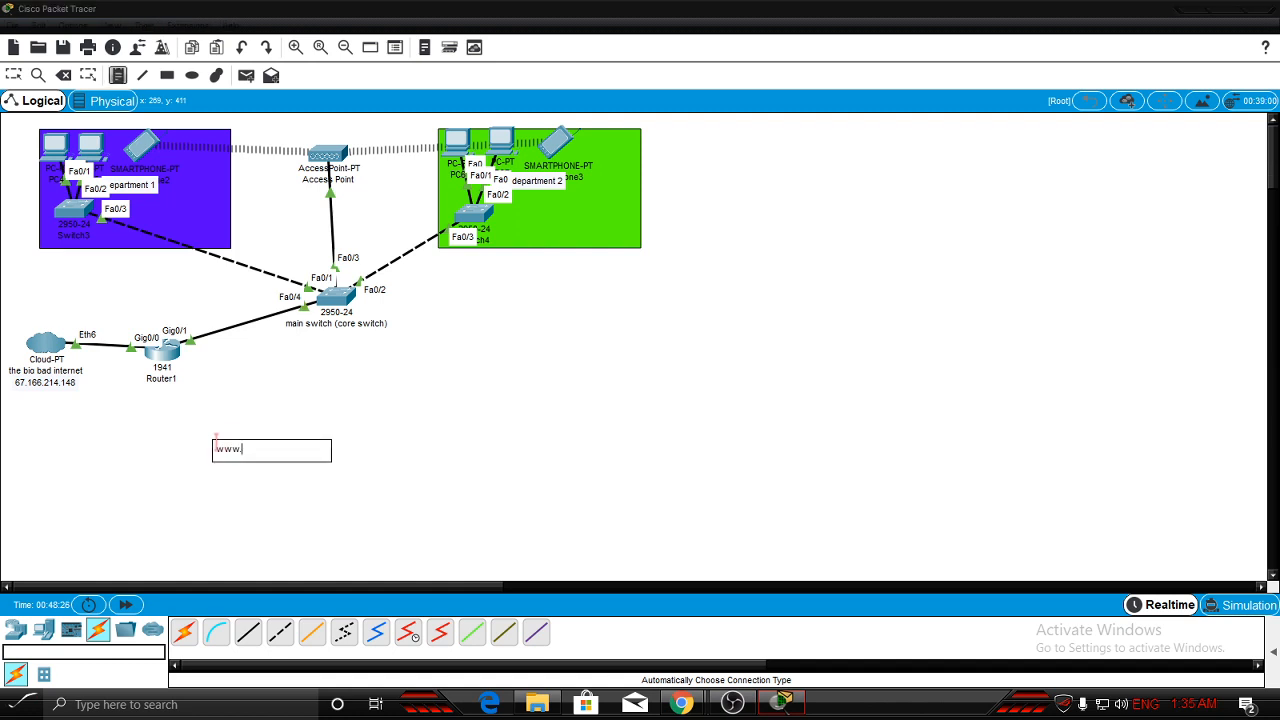
type(".exa")
type("m")
type("xamp")
left_click(14, 75)
left_click_drag(163, 356, 206, 354)
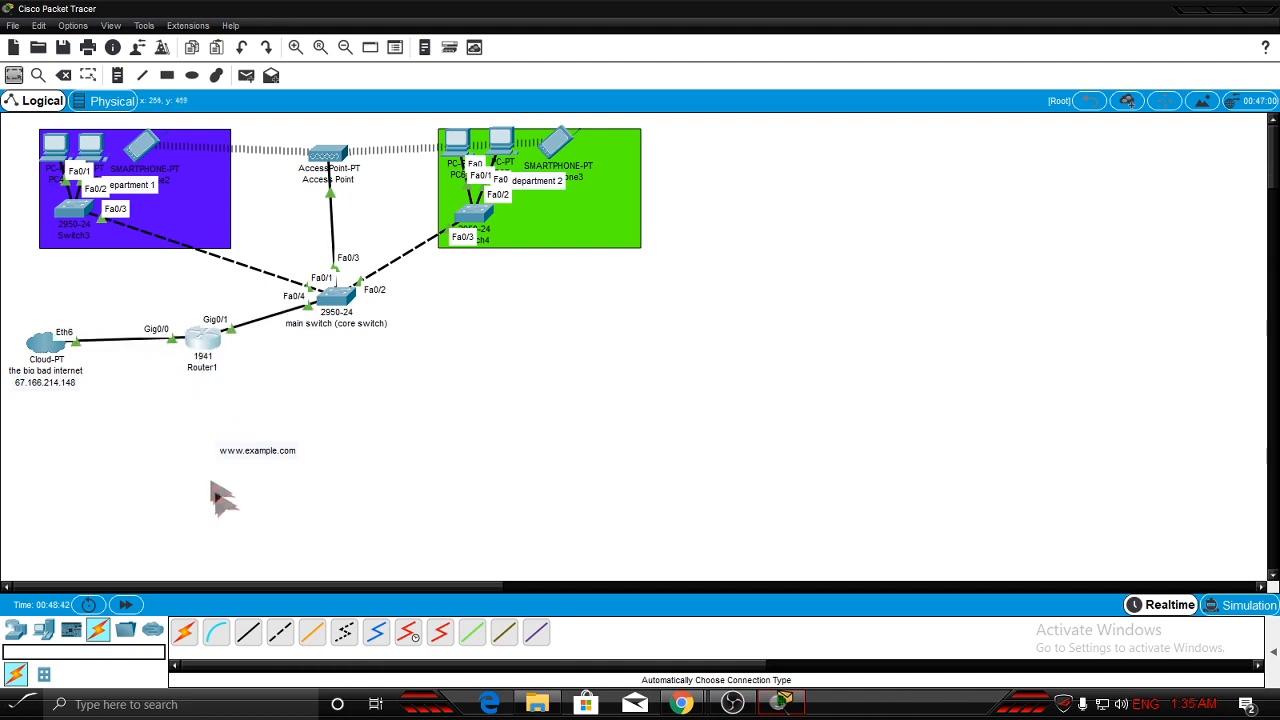
left_click_drag(264, 451, 219, 345)
left_click_drag(49, 351, 40, 357)
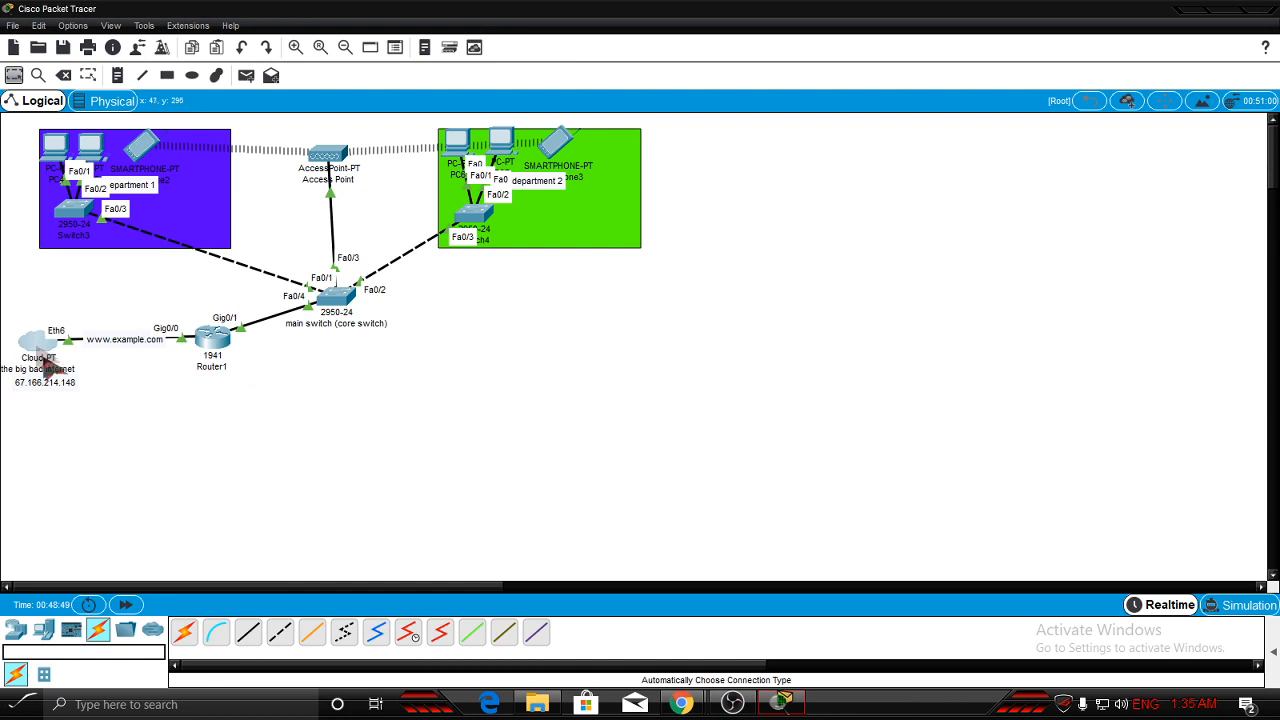
left_click_drag(70, 385, 47, 393)
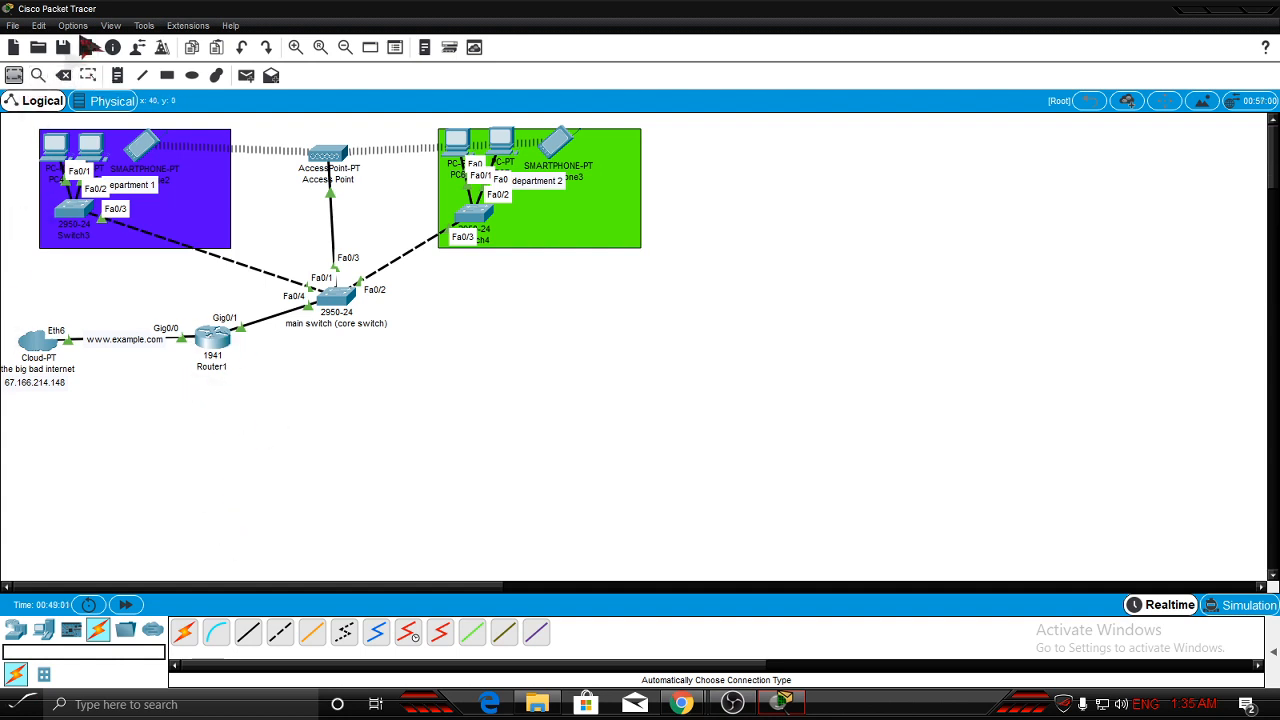
Create a note reading 192.168.1.1 and position it directly beneath the 1941 router, over its name label.
left_click(120, 78)
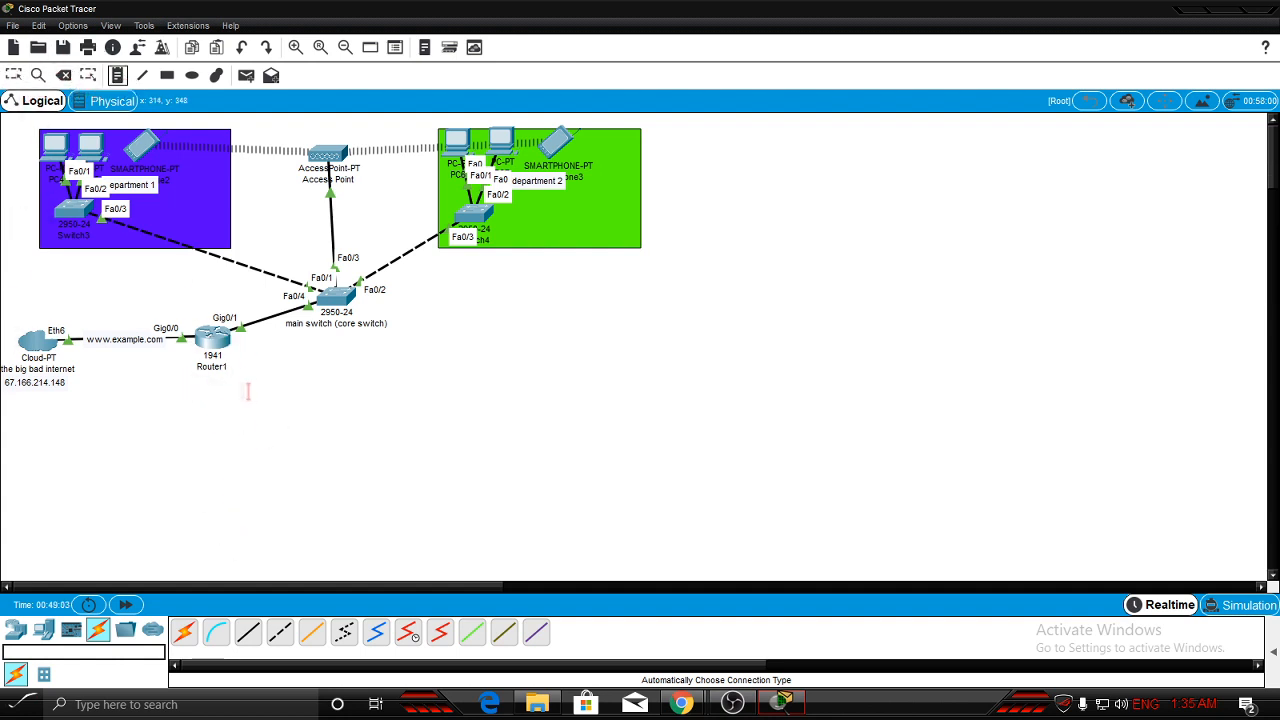
left_click(268, 435)
type("192.168.1.1")
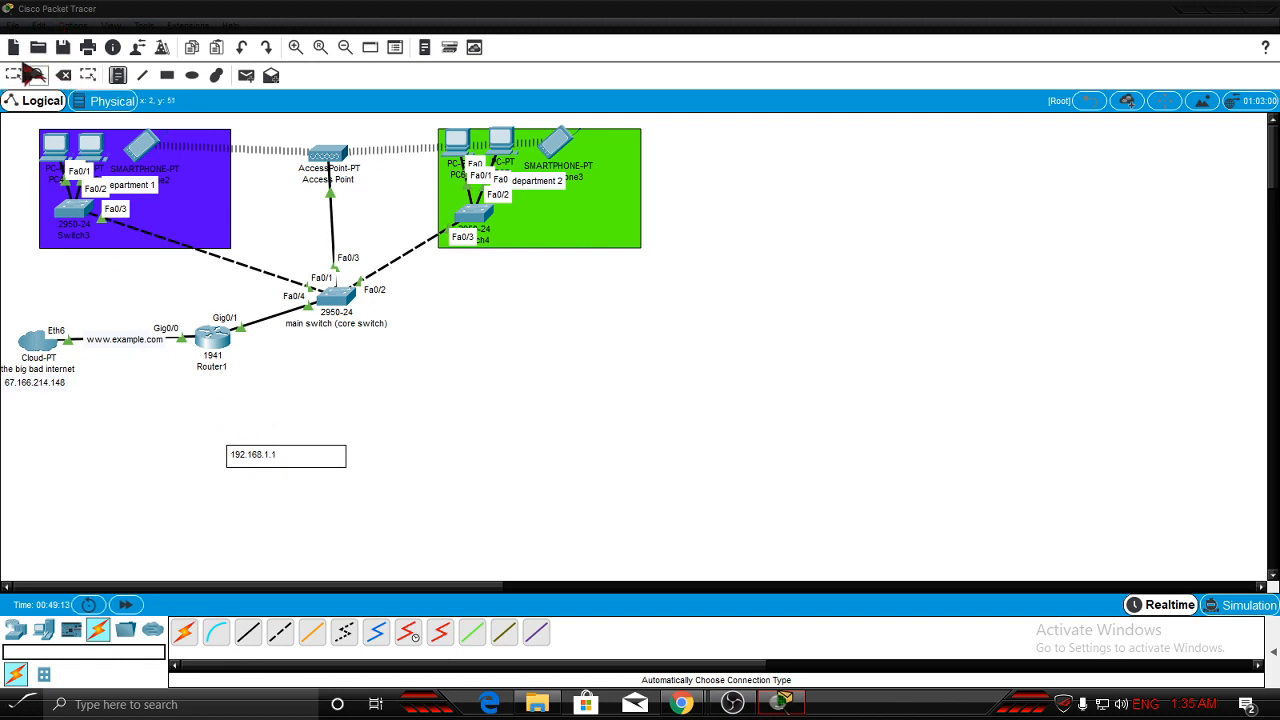
left_click(12, 76)
left_click_drag(251, 452, 207, 376)
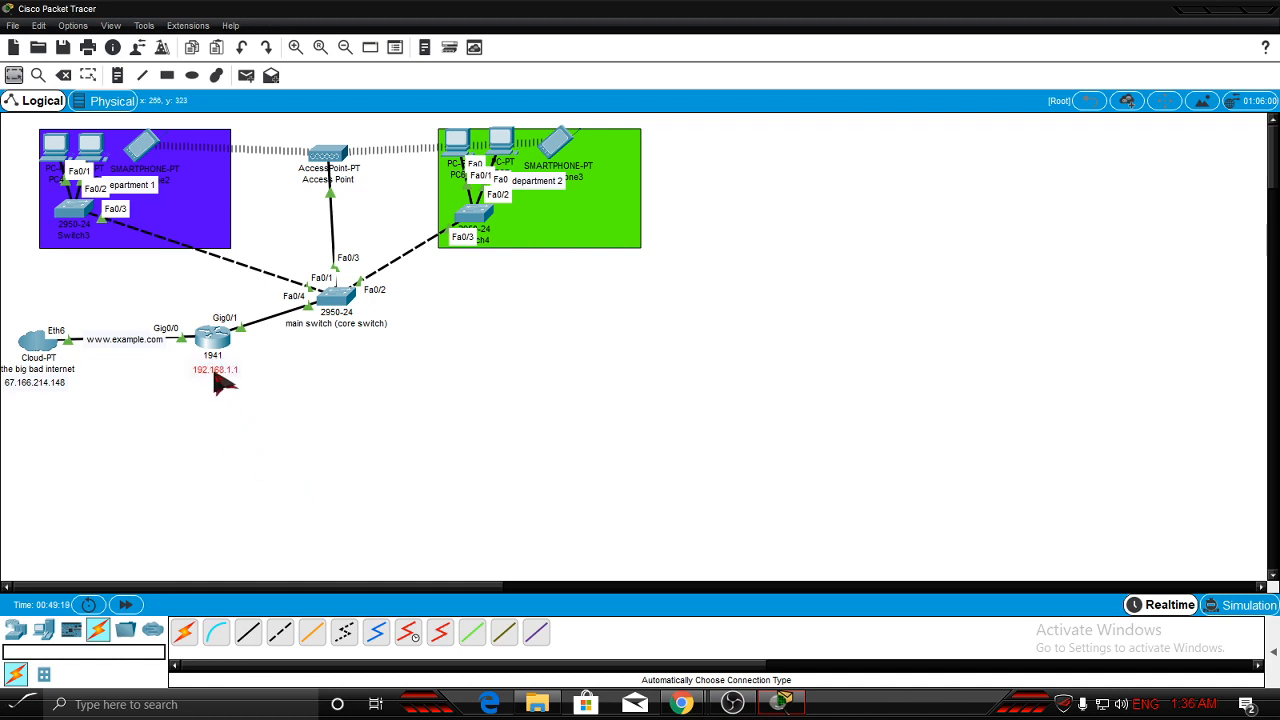
left_click(283, 373)
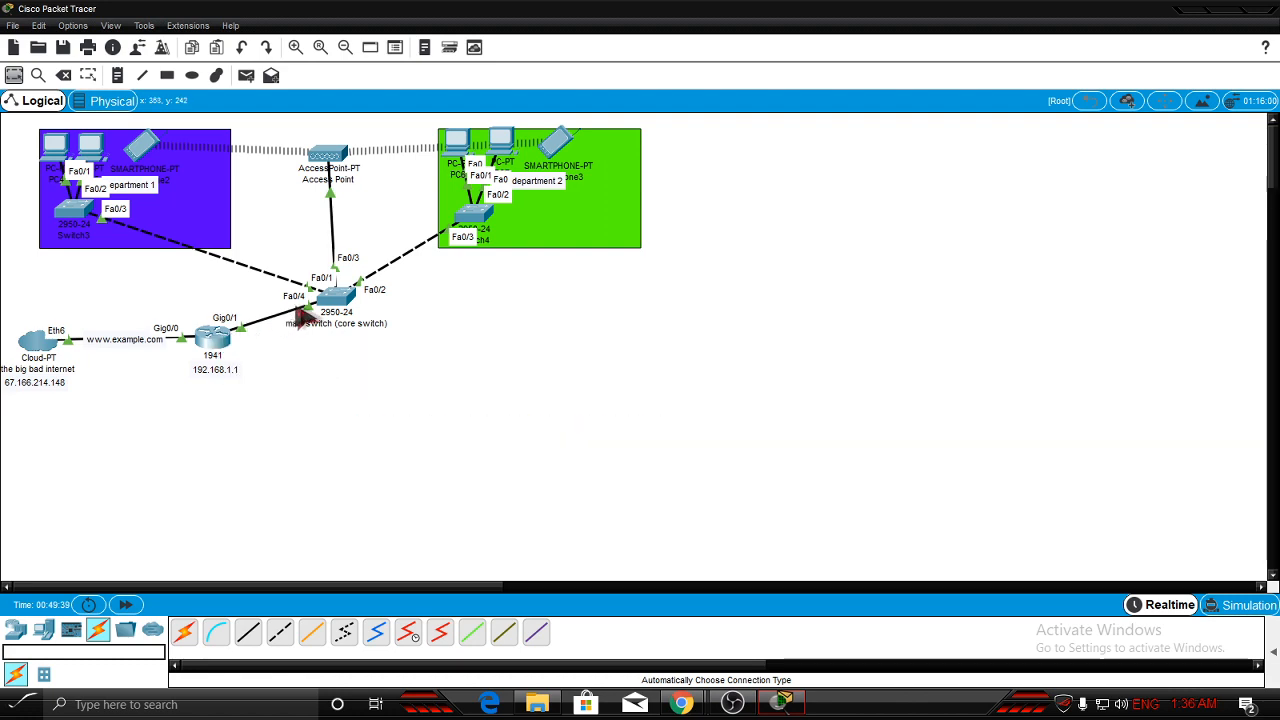
mouse_move(337, 305)
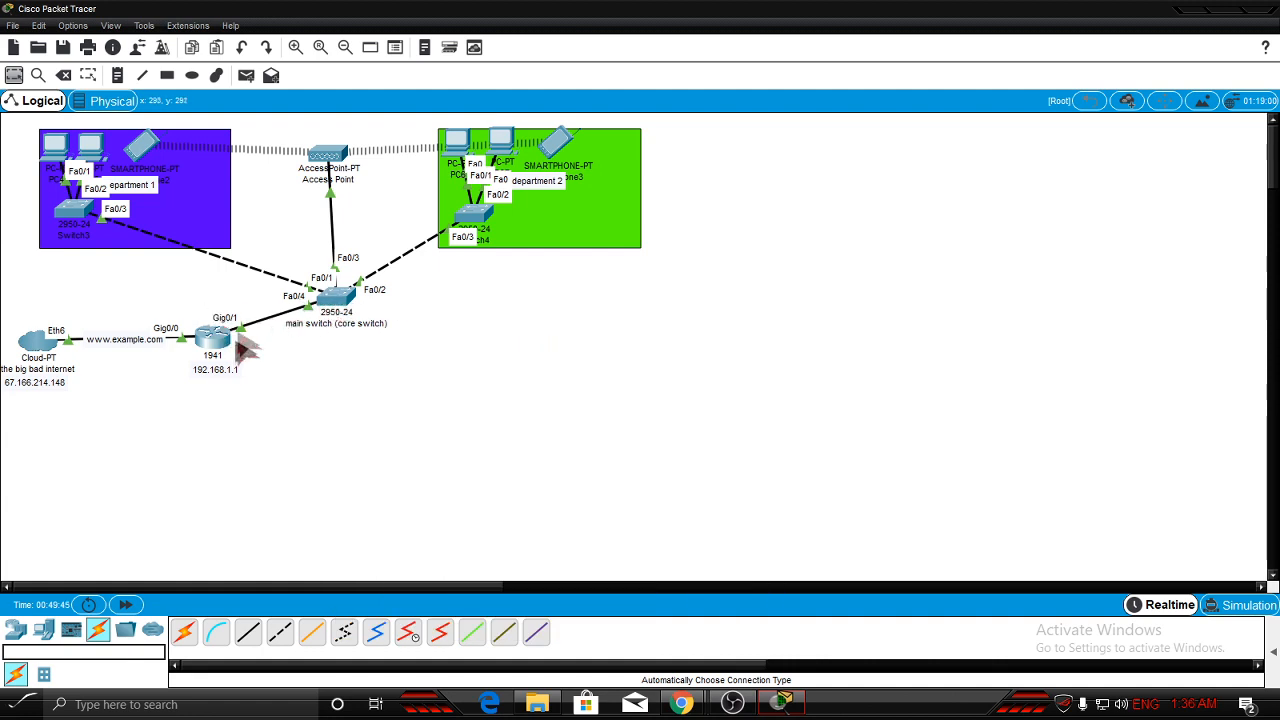
left_click_drag(236, 306, 305, 420)
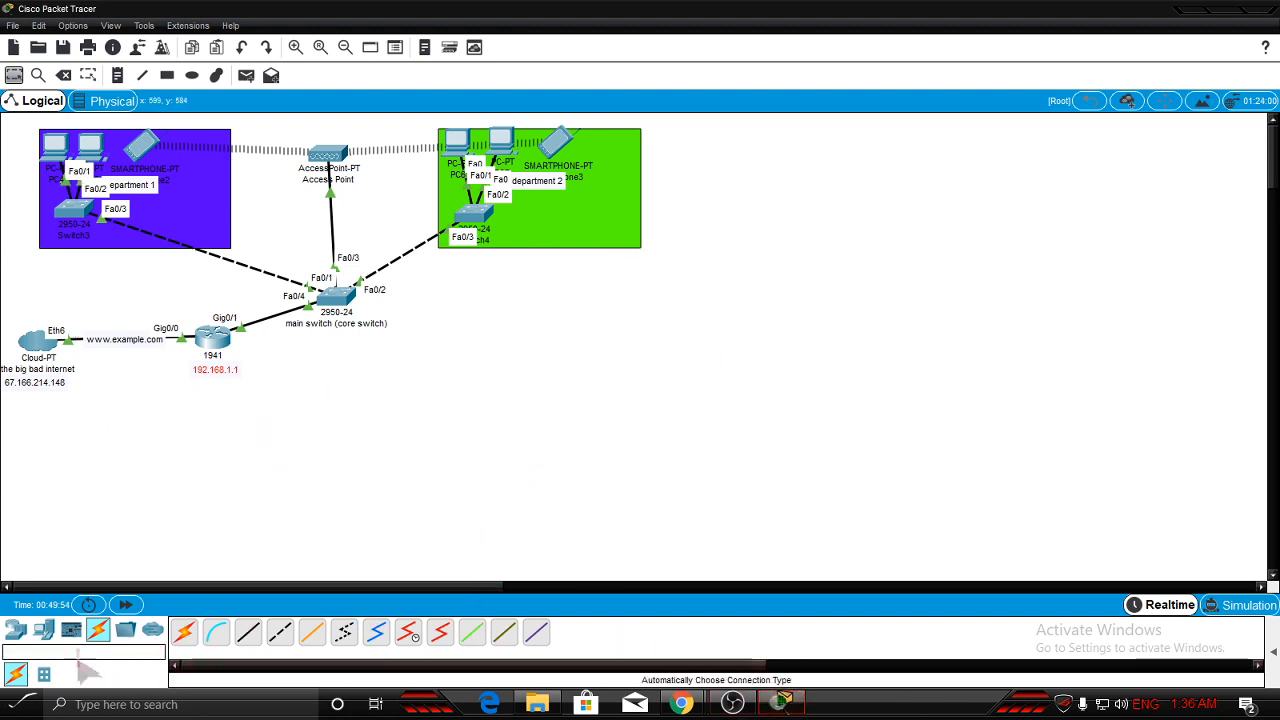
Add a Server-PT to the empty area east of the core switch and rename it Dhcp & Dns.
left_click(42, 632)
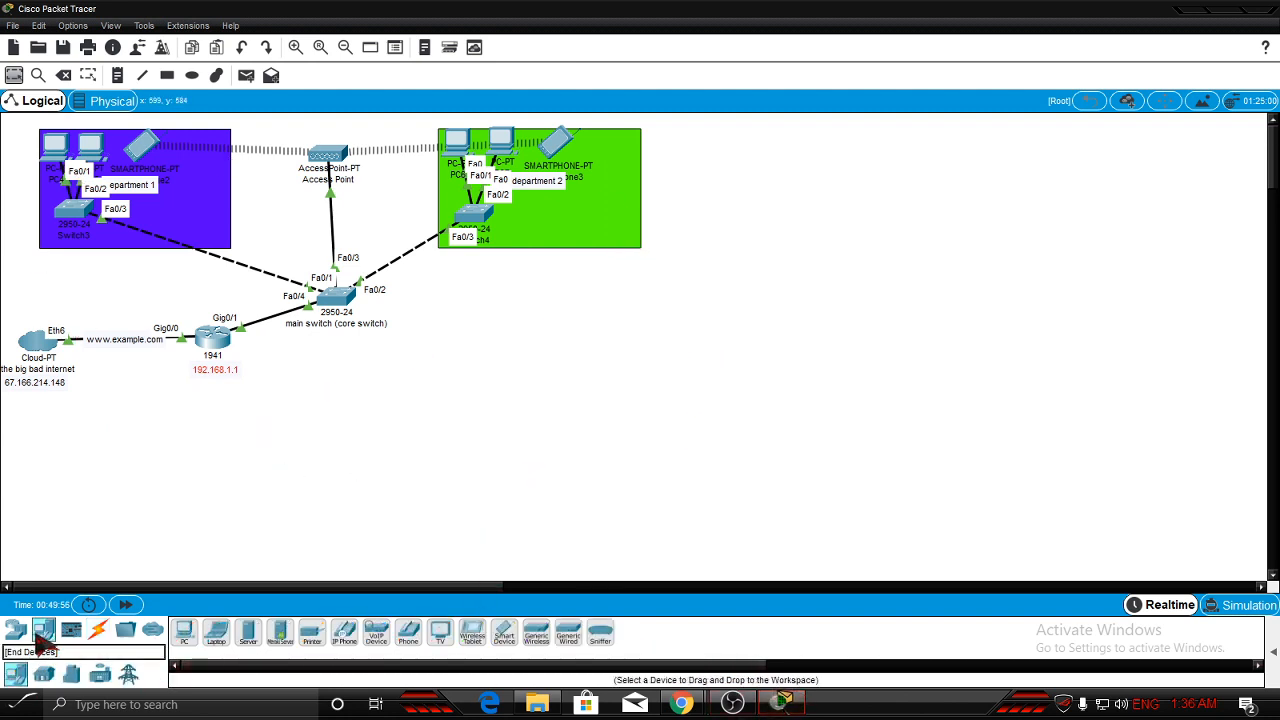
left_click(245, 634)
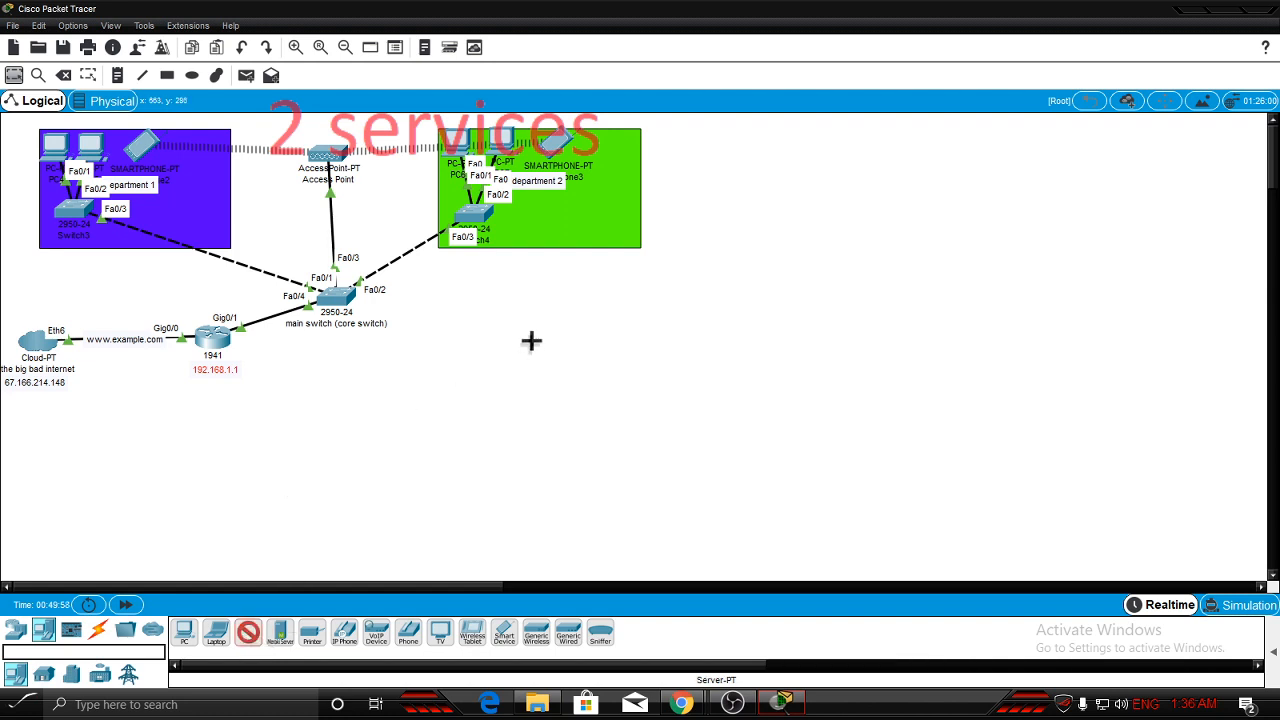
left_click(527, 295)
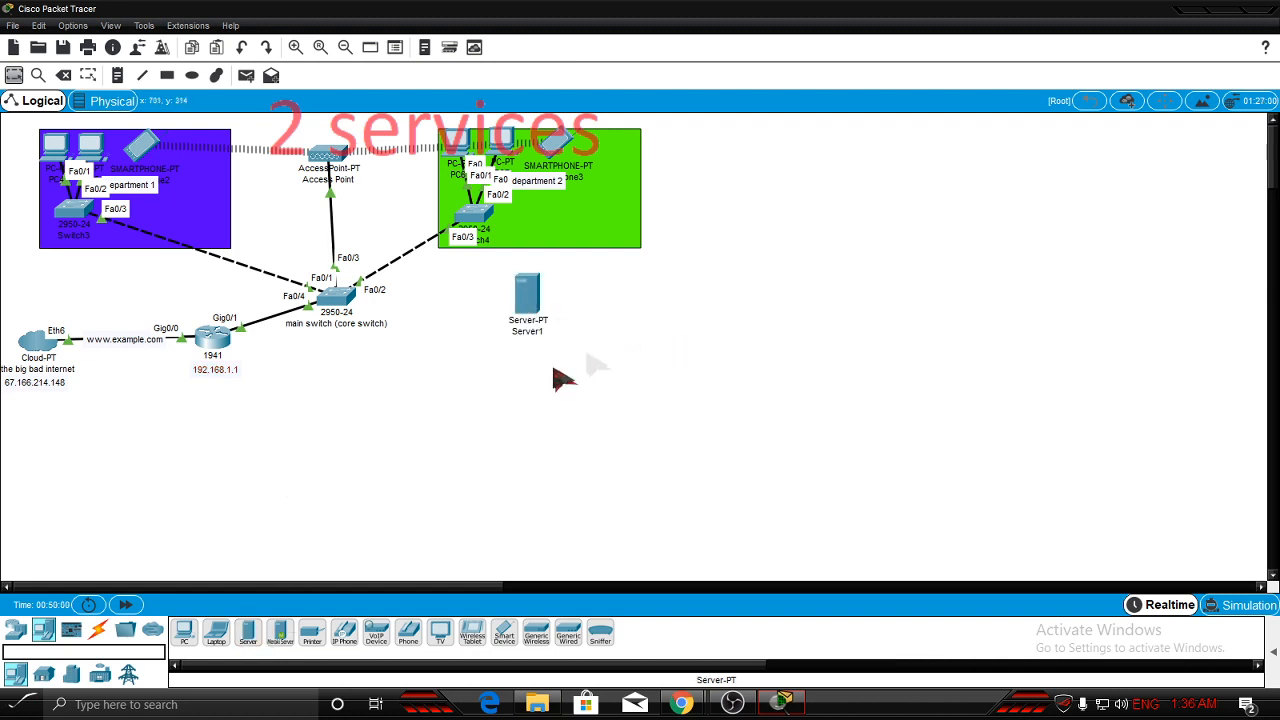
left_click(526, 333)
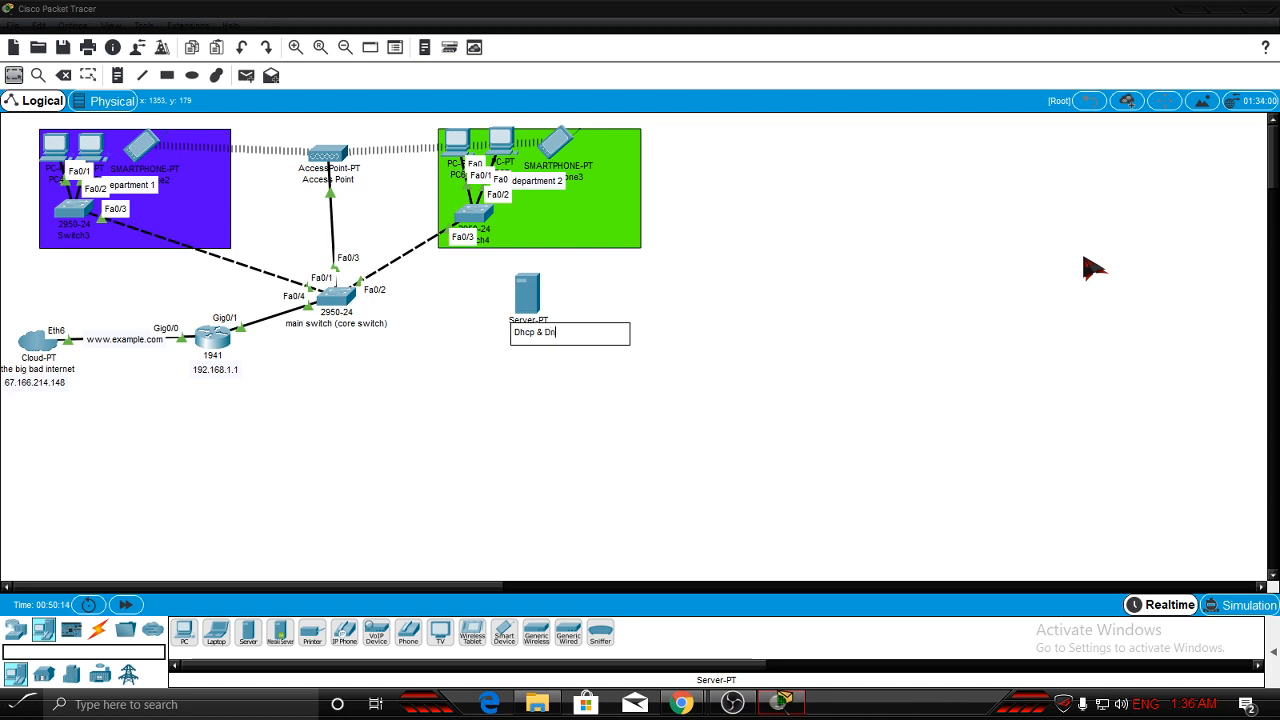
left_click(588, 512)
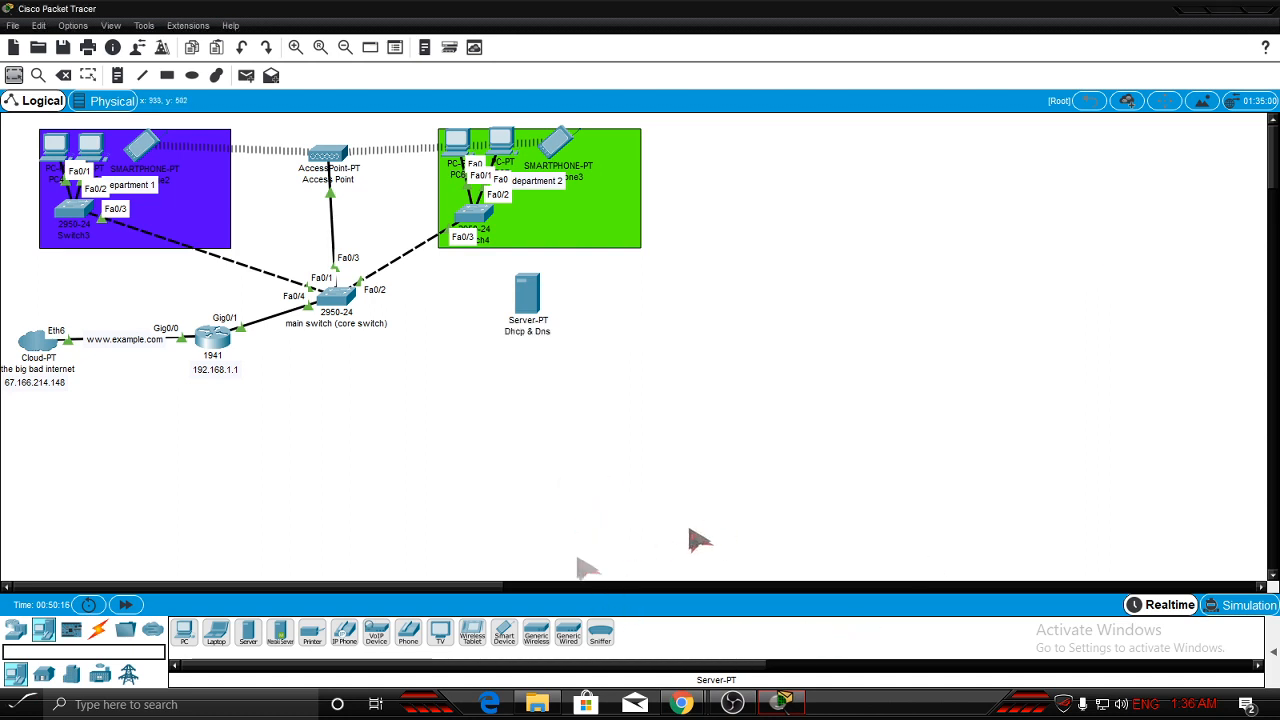
Connect the core switch to the Dhcp & Dns server with an automatically chosen connection type.
left_click(98, 630)
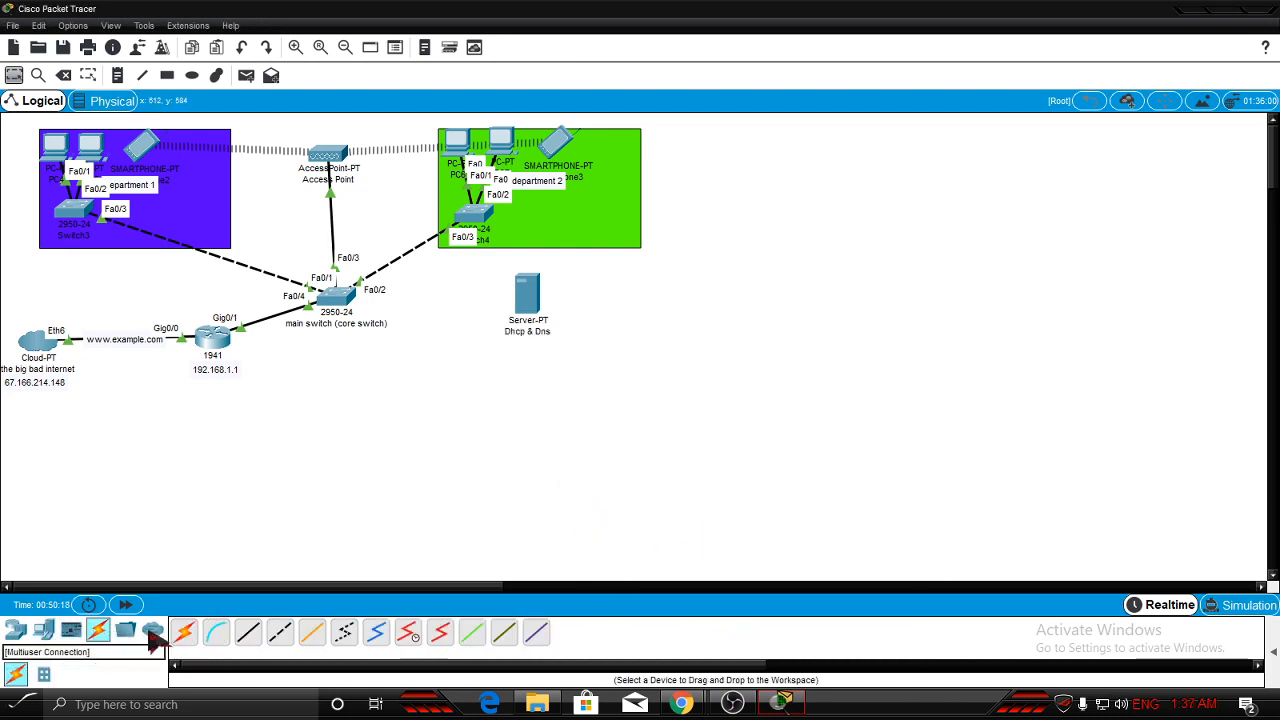
left_click(184, 632)
left_click(340, 296)
left_click(516, 310)
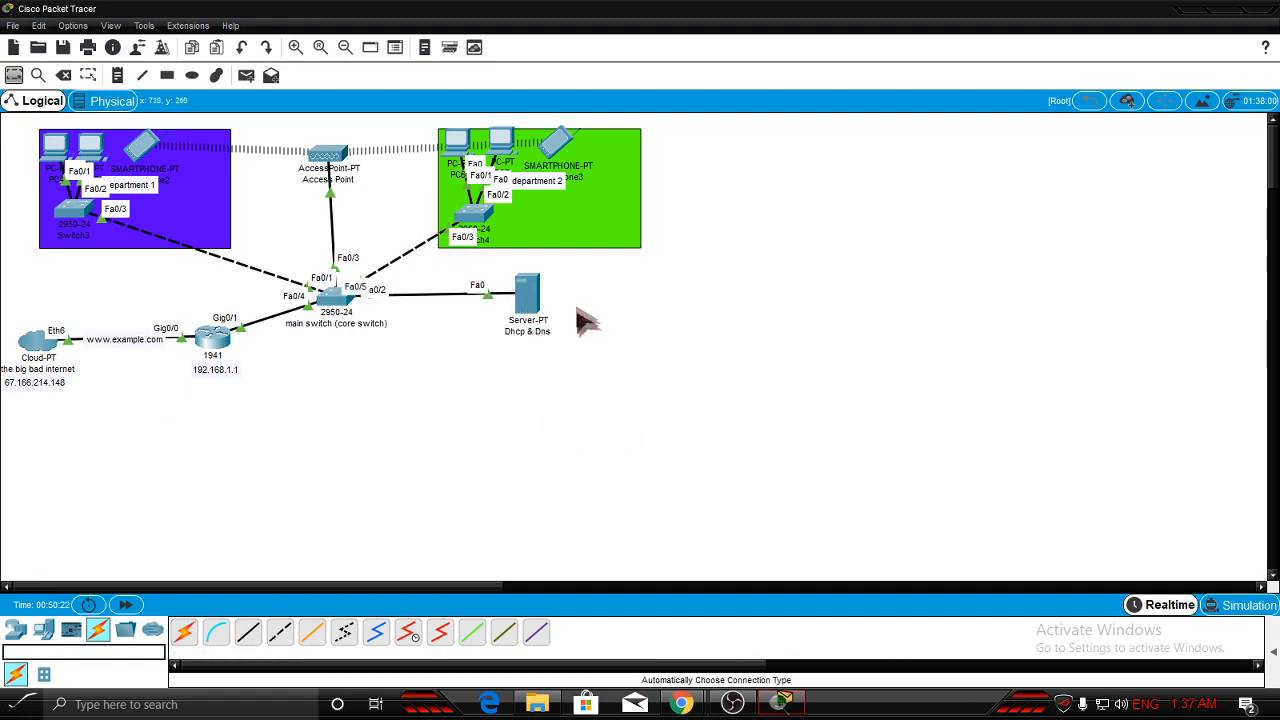
In the Dhcp & Dns server's global settings, set the static IPv4 gateway to 192.168.1.1 and the DNS server to 192.168.1.2.
left_click(535, 314)
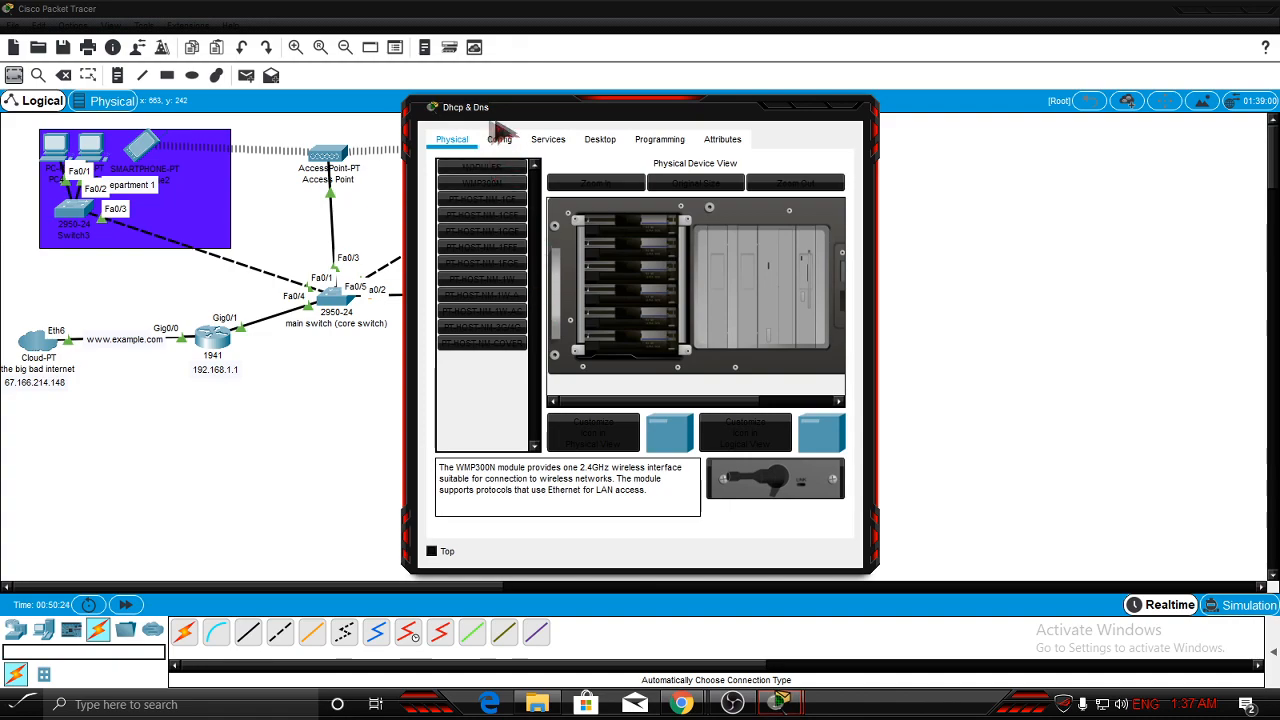
left_click_drag(548, 113, 595, 141)
left_click(801, 127)
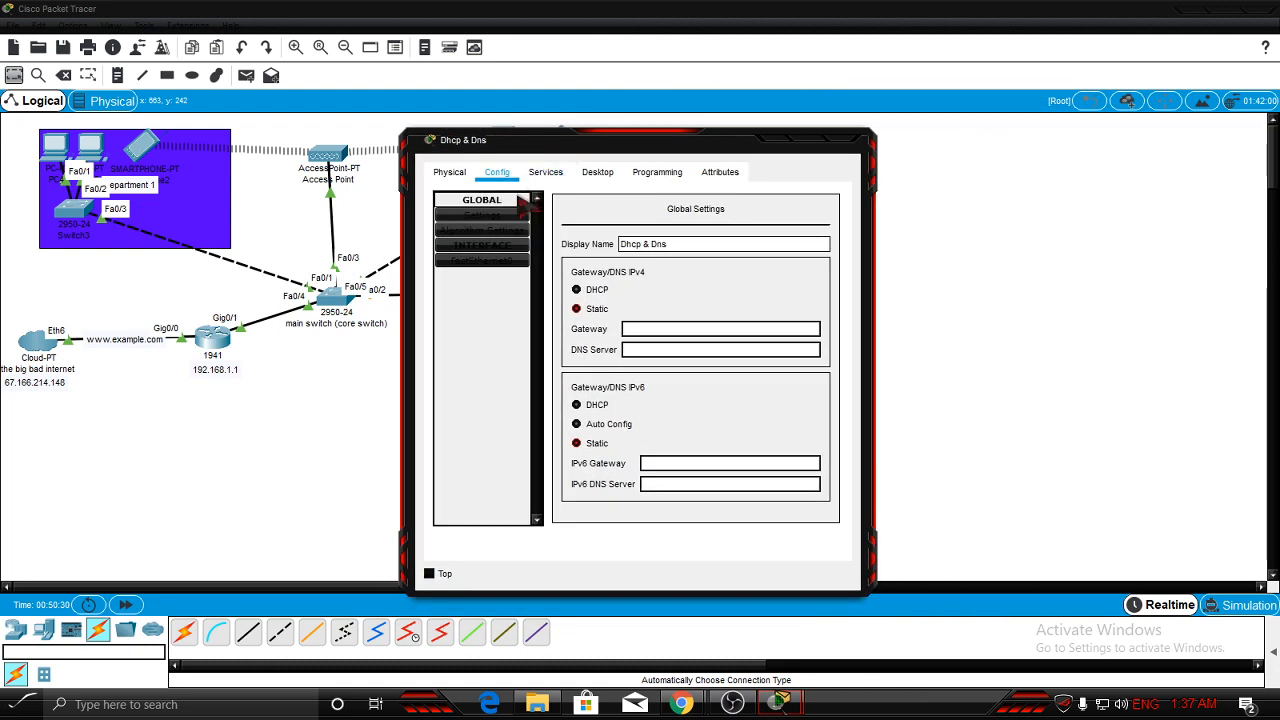
left_click(692, 328)
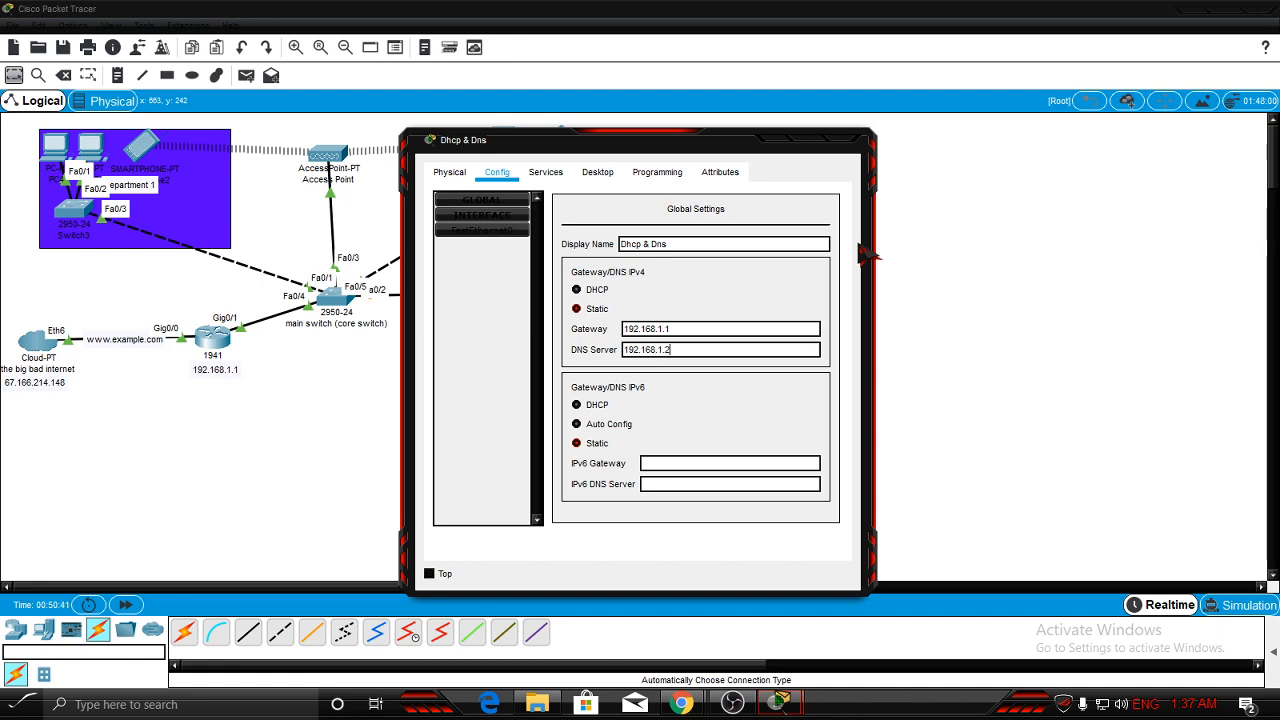
Give the server's FastEthernet0 interface the static IP address 192.168.1.2 with subnet mask 255.255.255.0.
left_click(515, 238)
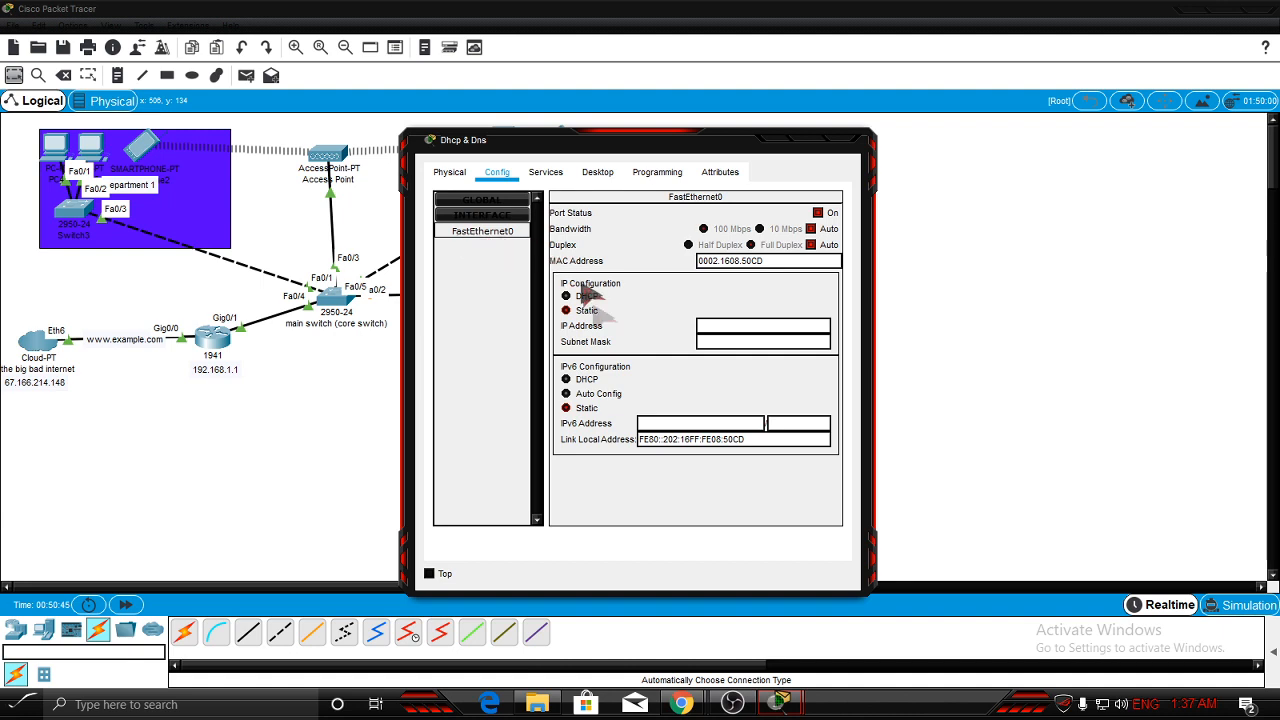
left_click(737, 329)
type("192.168.1.2")
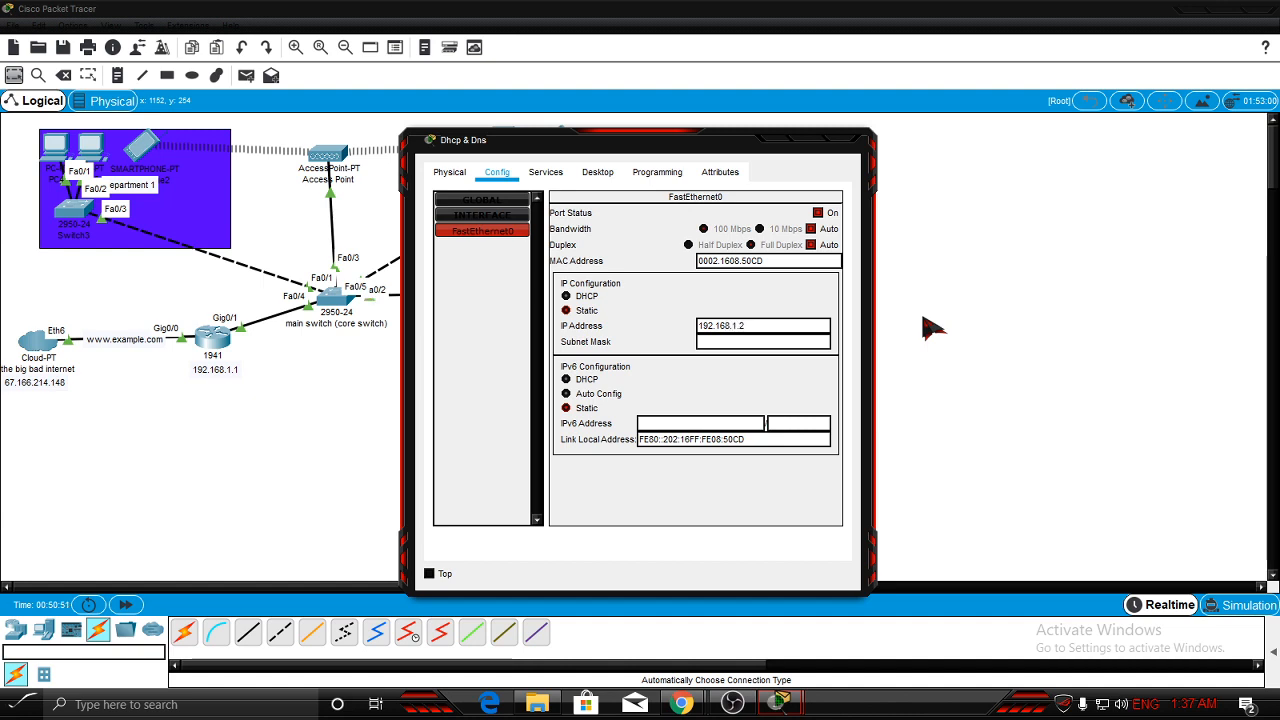
key("Tab")
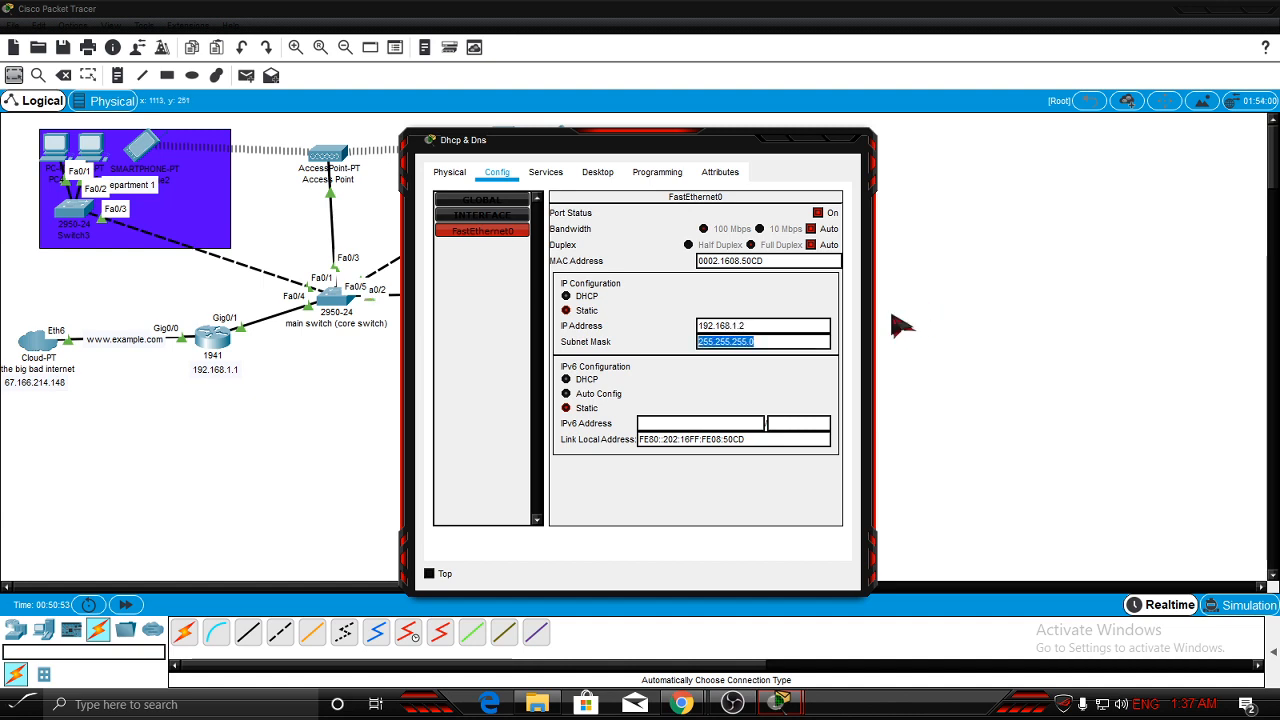
key("Tab")
Save the DHCP serverPool with gateway 192.168.1.1, DNS server 192.168.1.2, start address 192.168.1.10 and 100 maximum users, and turn the DHCP service on.
left_click(552, 176)
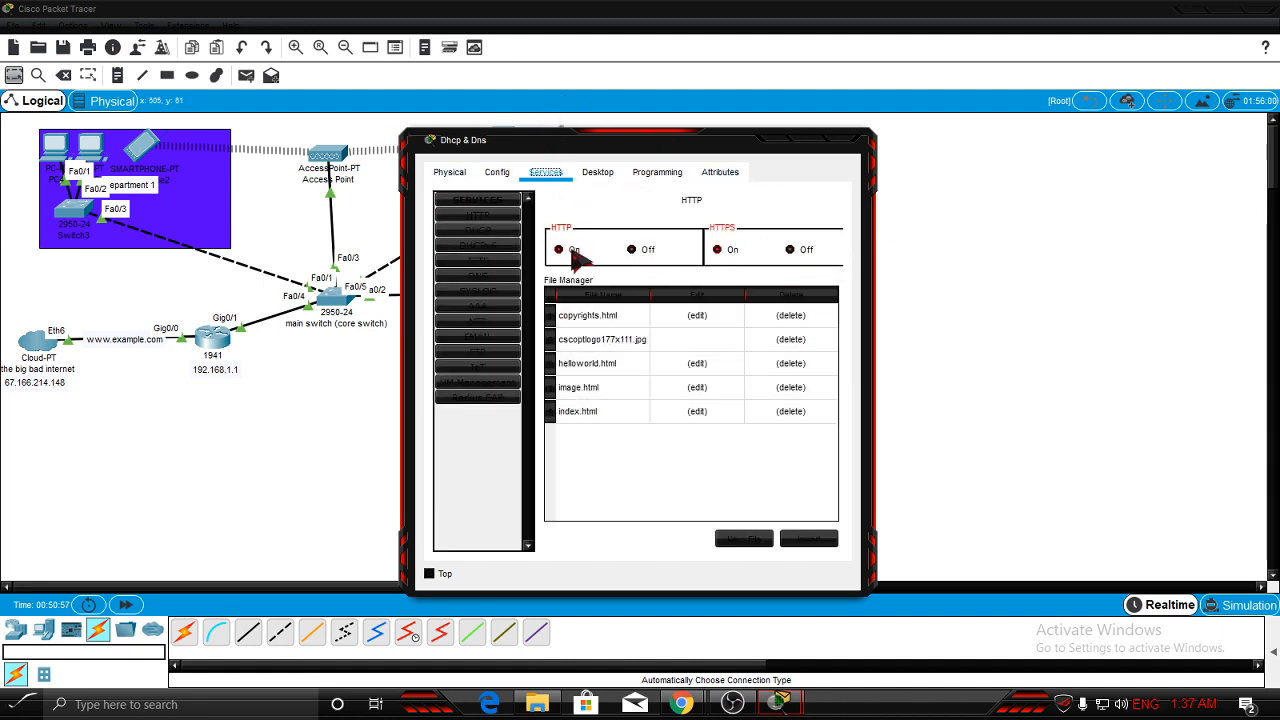
left_click(480, 231)
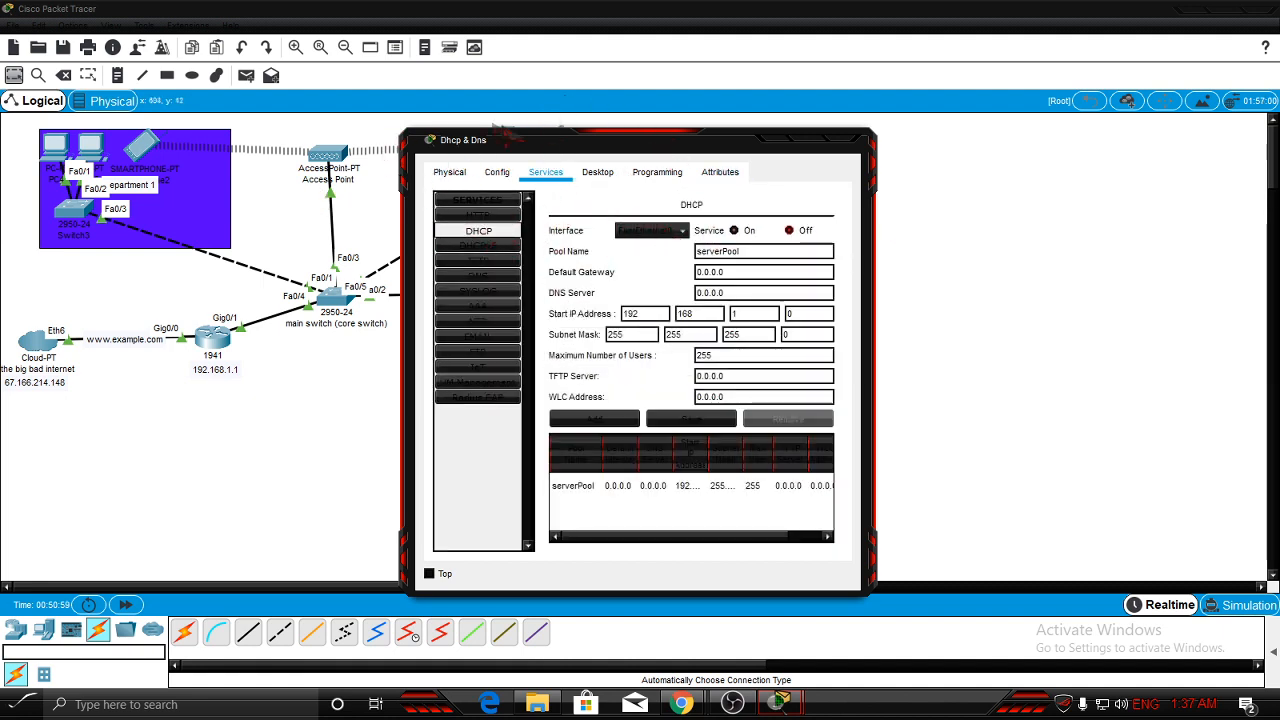
left_click(648, 483)
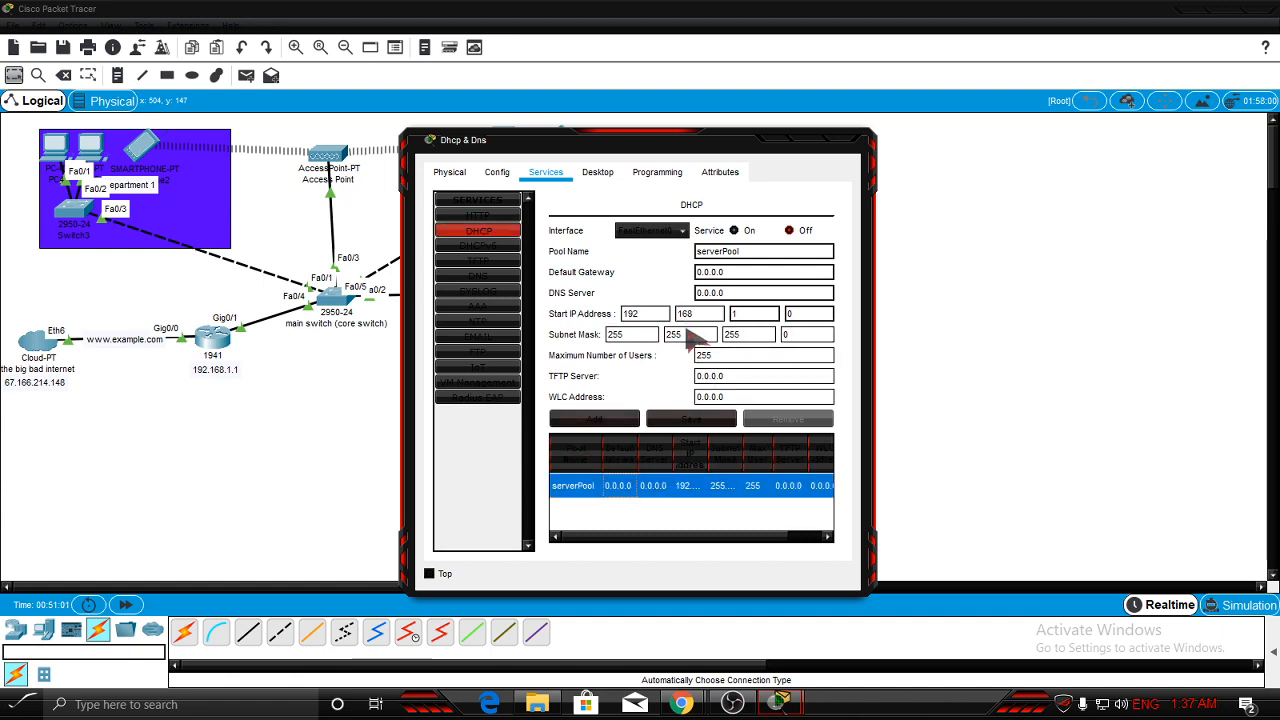
left_click_drag(726, 273, 420, 276)
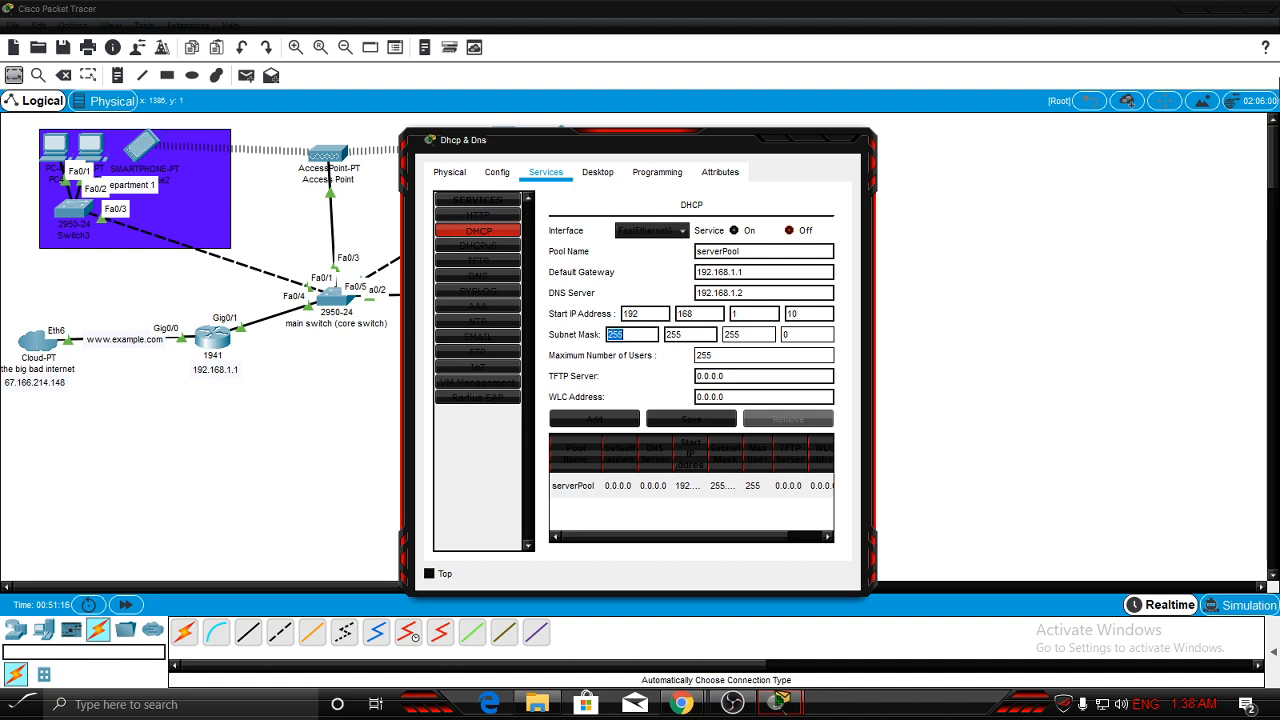
key("Tab")
key("Tab")
key("Tab")
key("Tab")
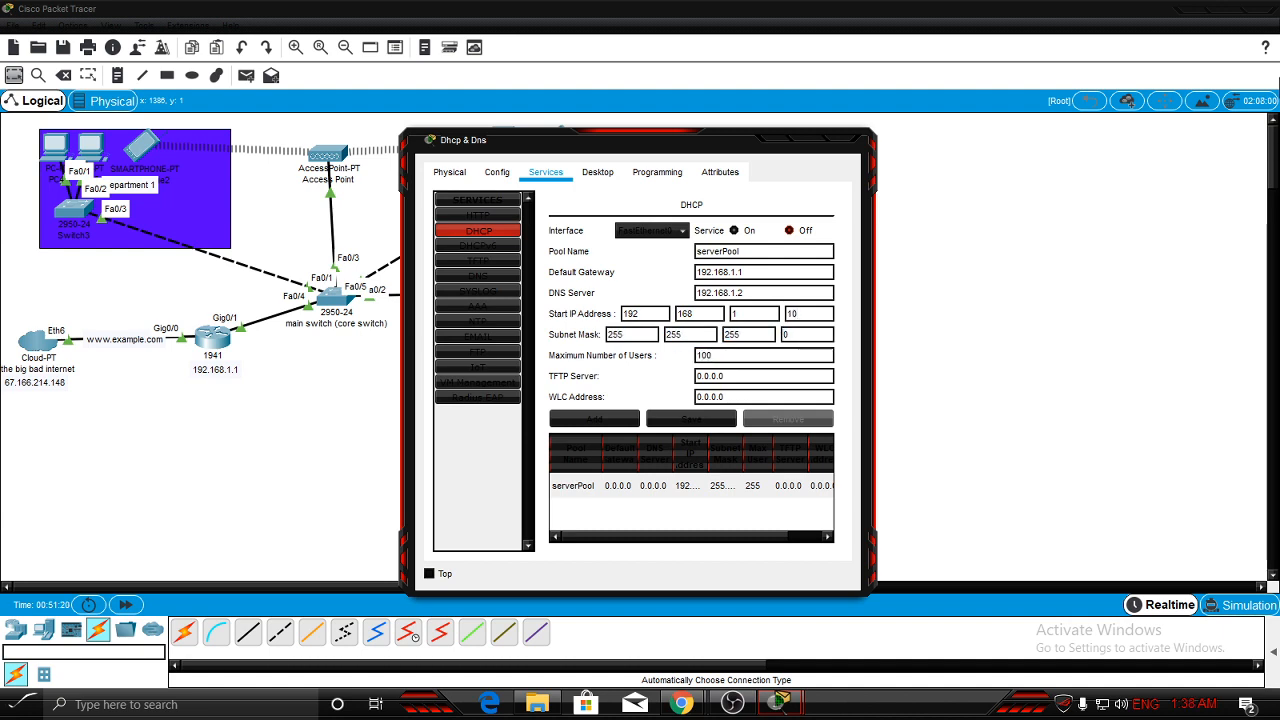
left_click(693, 424)
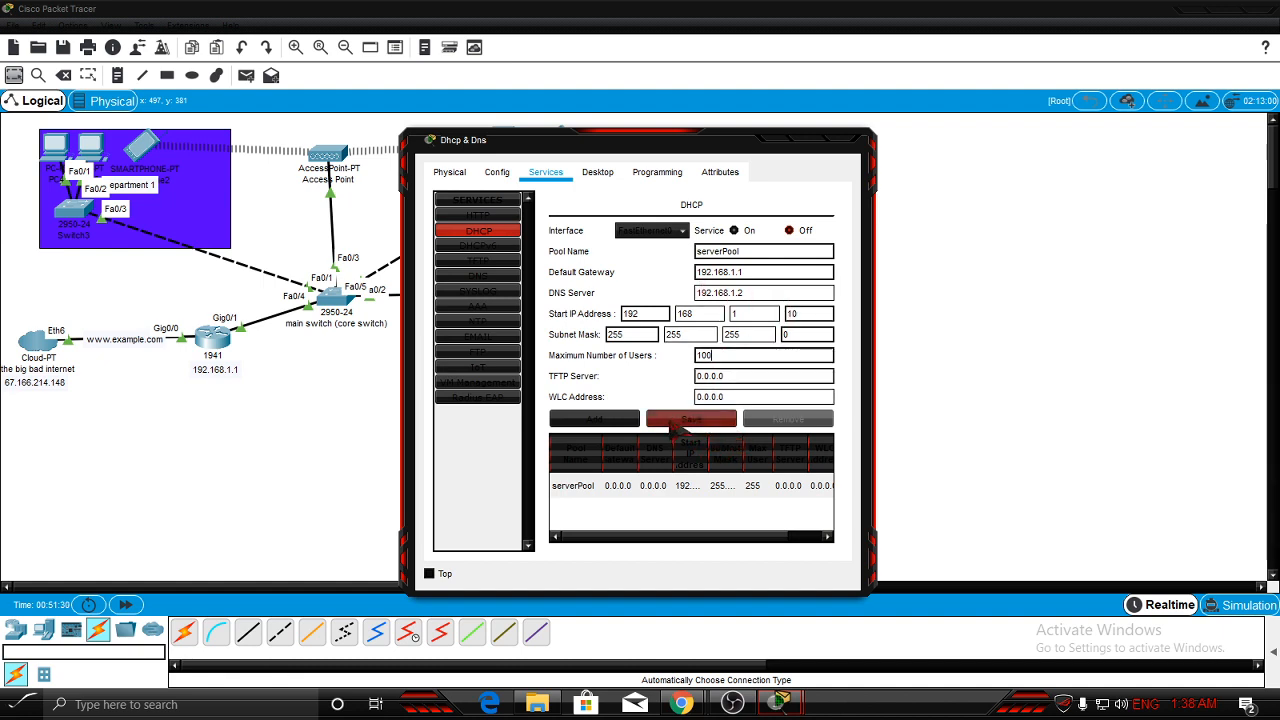
left_click(738, 230)
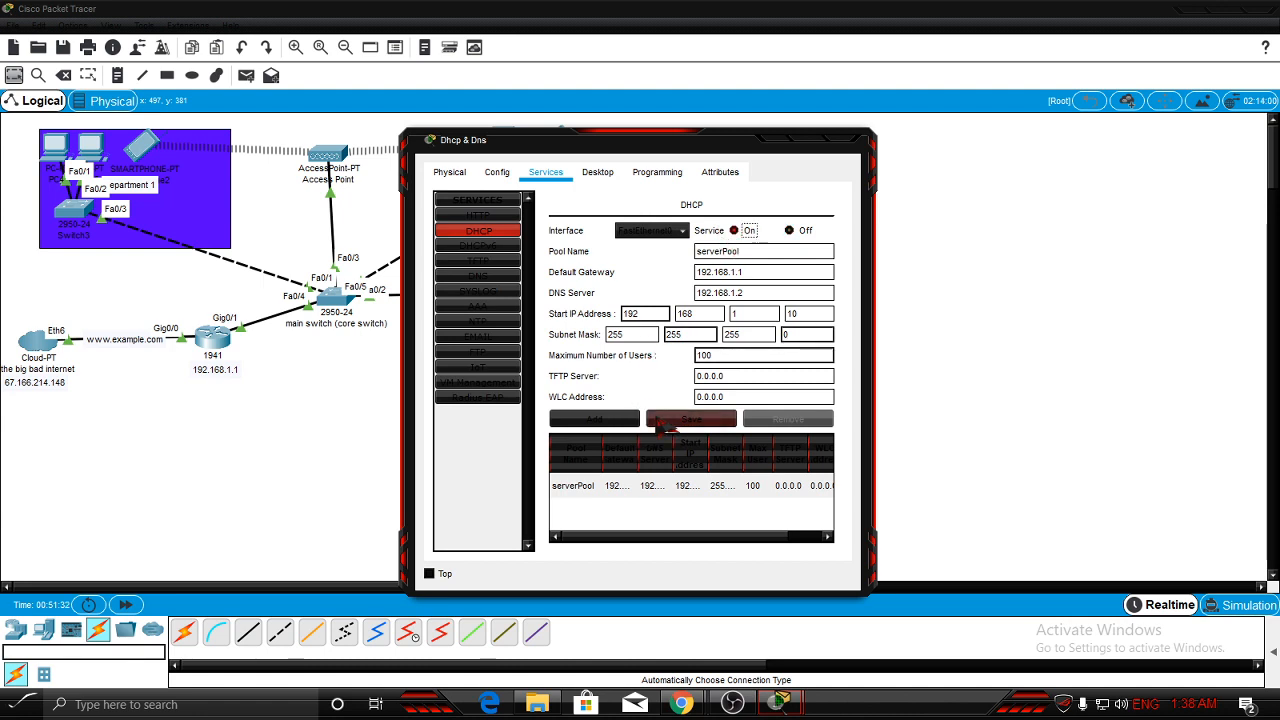
left_click(625, 336)
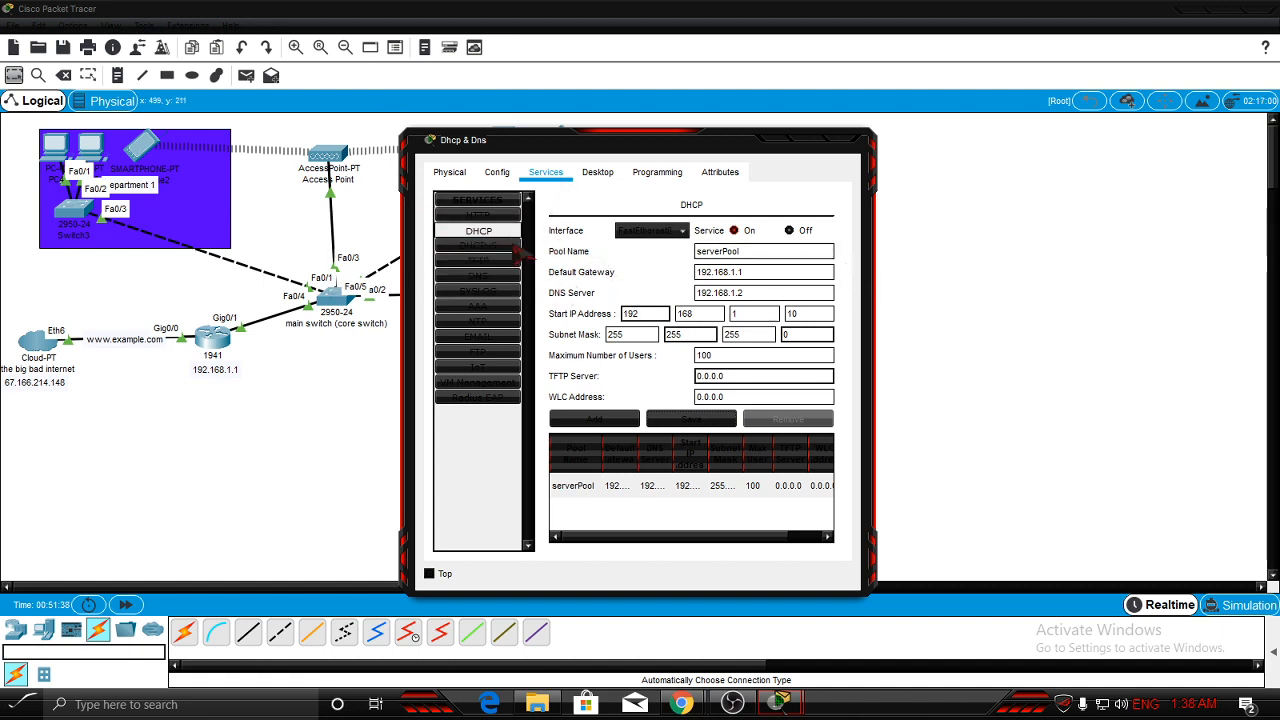
left_click(478, 276)
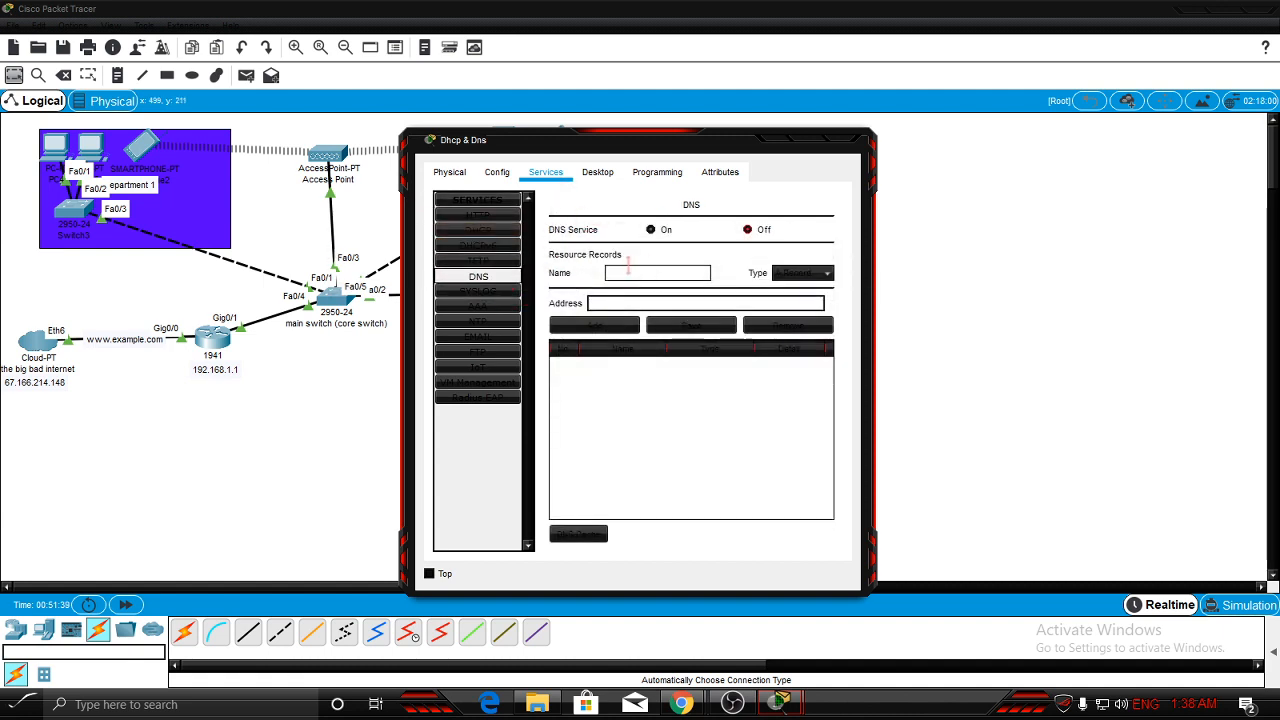
left_click(653, 272)
type("www.exam")
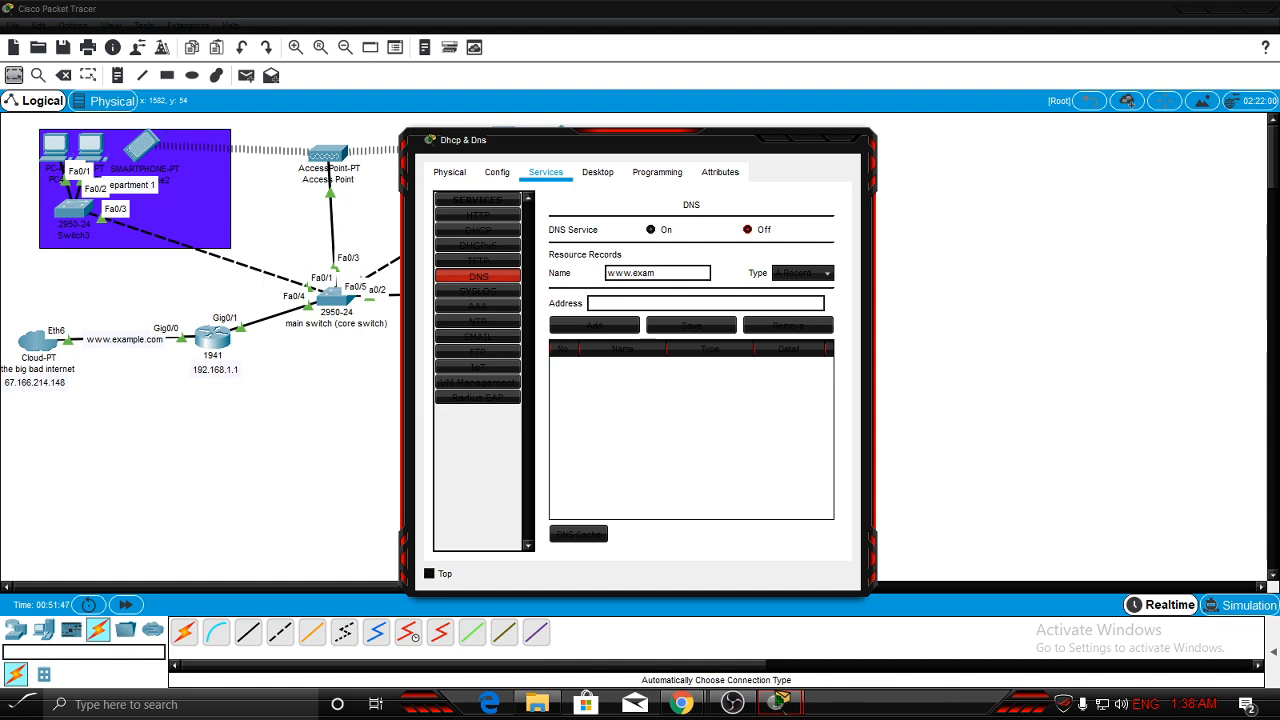
type("ple.c")
type("om")
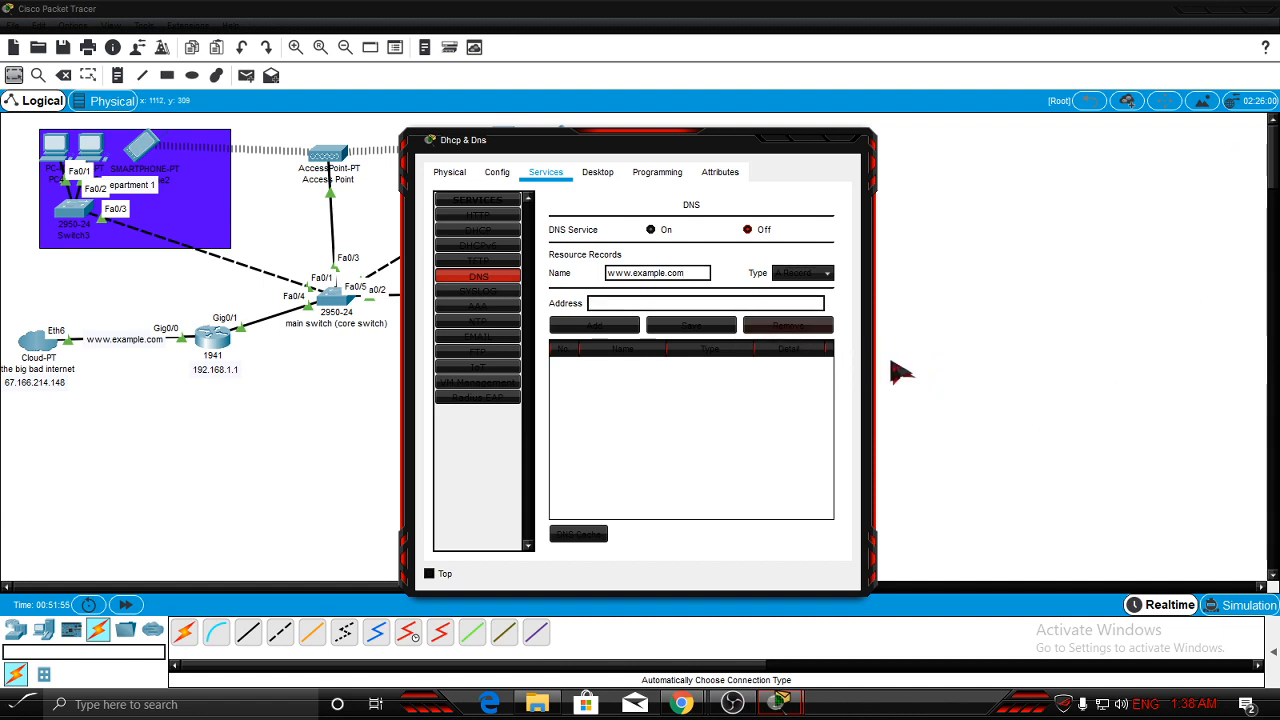
type("67.166.214.148")
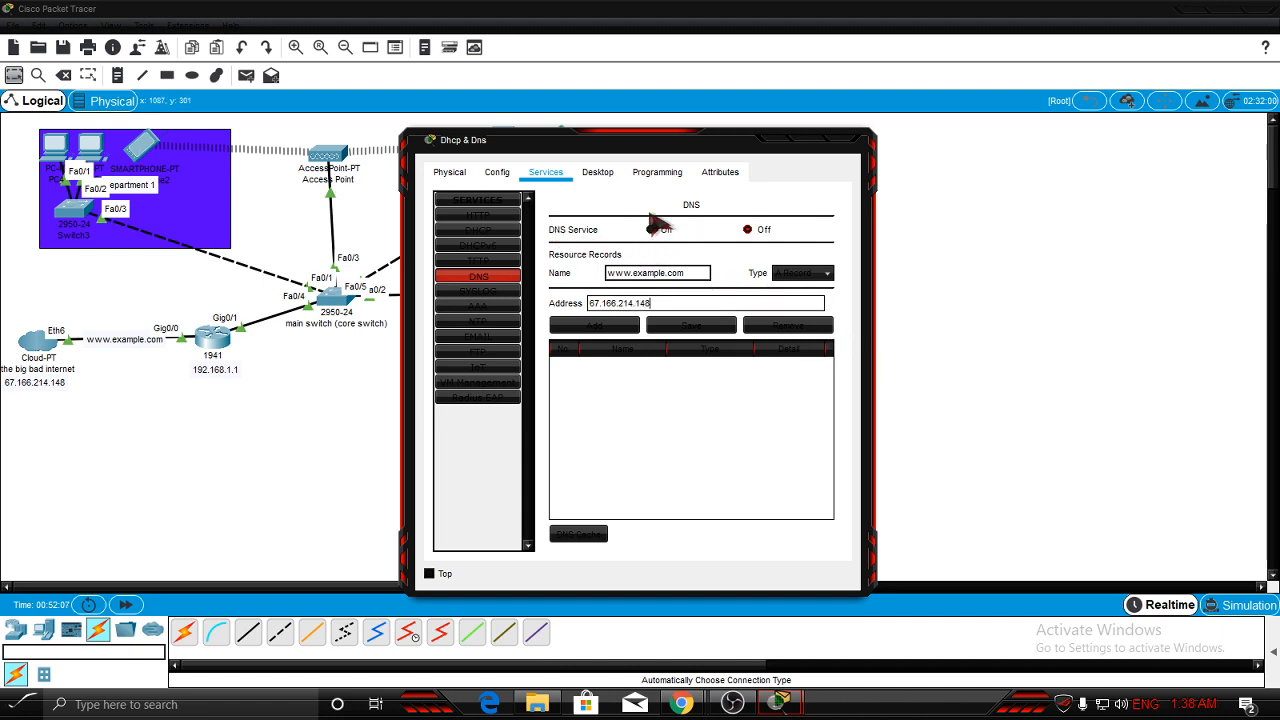
left_click(594, 327)
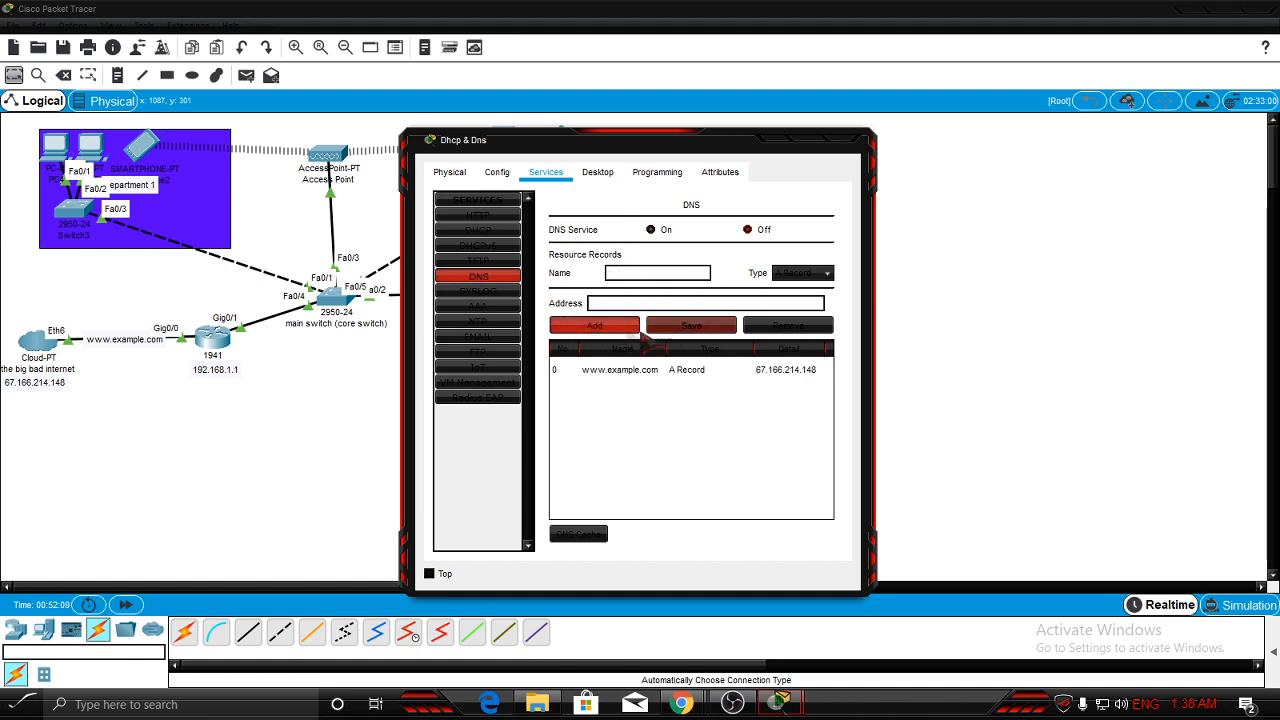
Turn on the server's DNS service and close its configuration window.
left_click(663, 230)
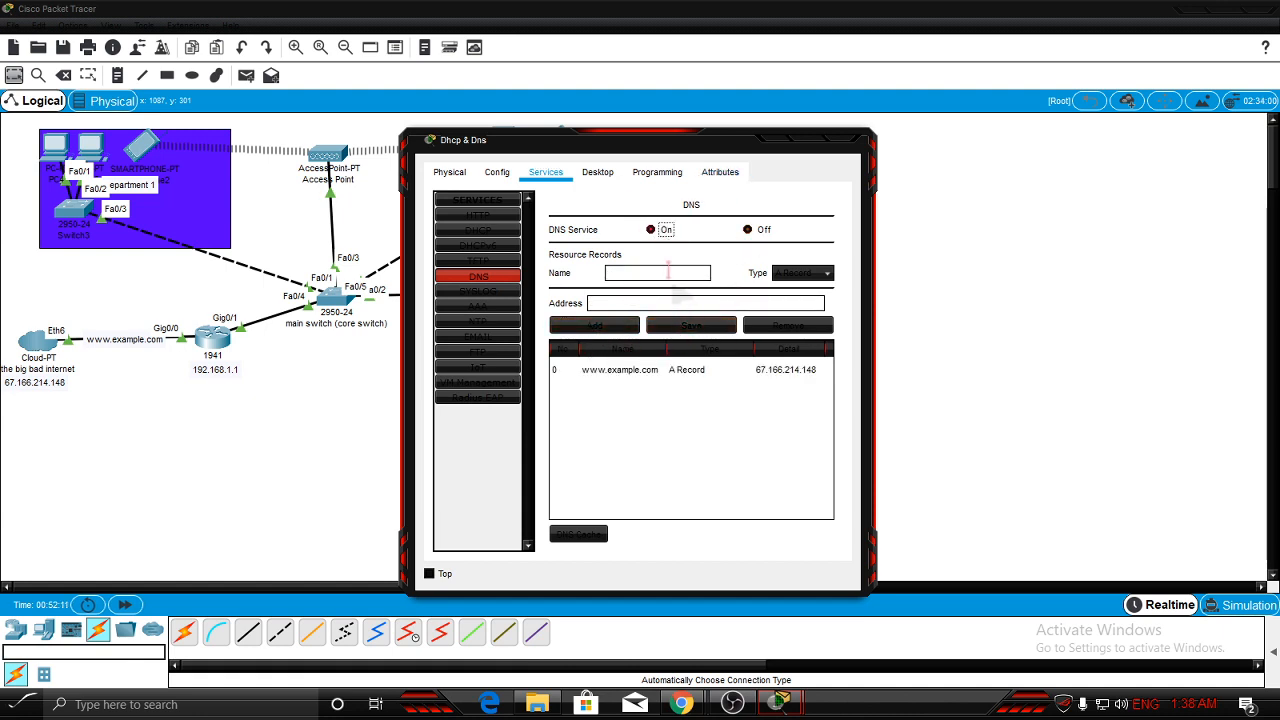
left_click(685, 328)
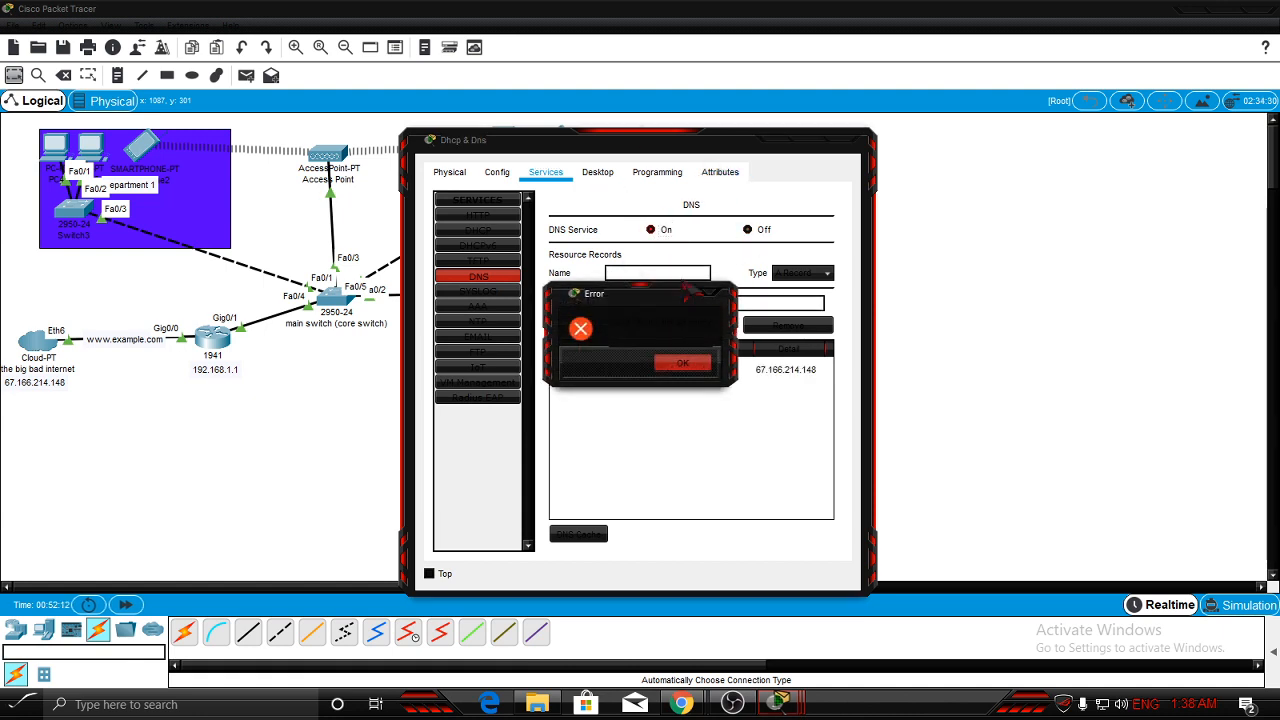
left_click_drag(618, 301, 589, 248)
left_click(647, 311)
left_click(665, 374)
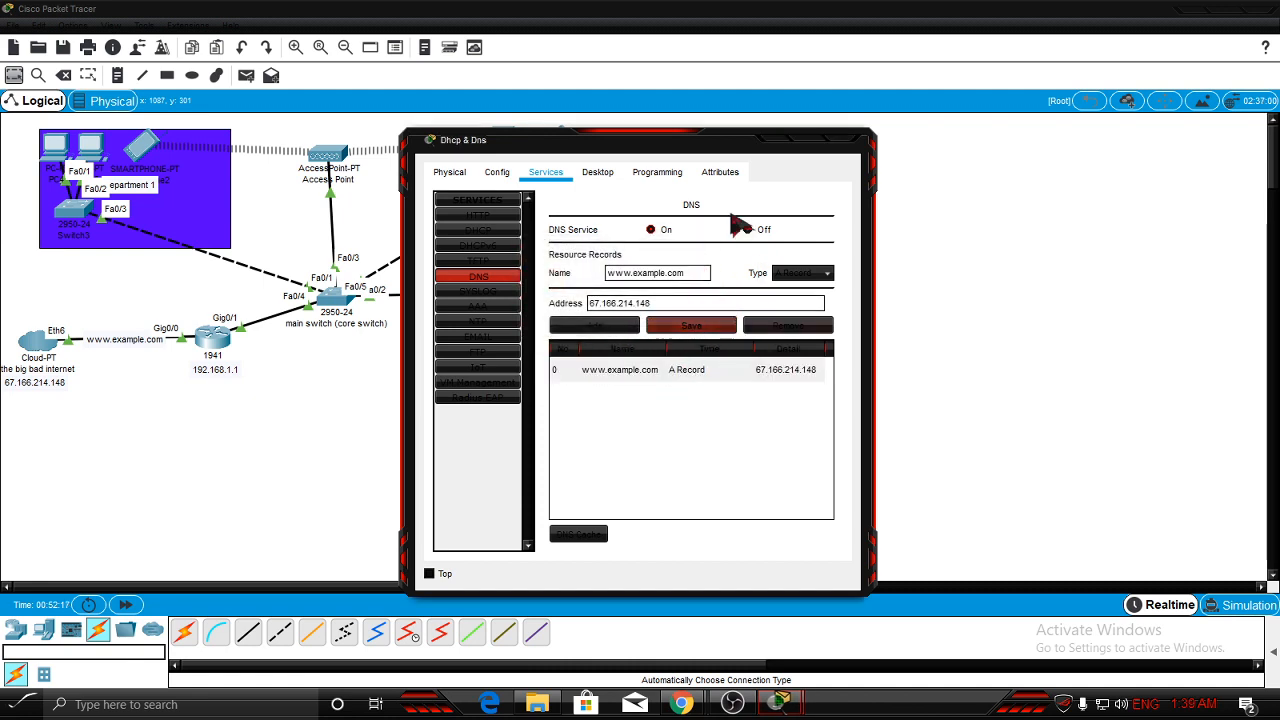
left_click(858, 155)
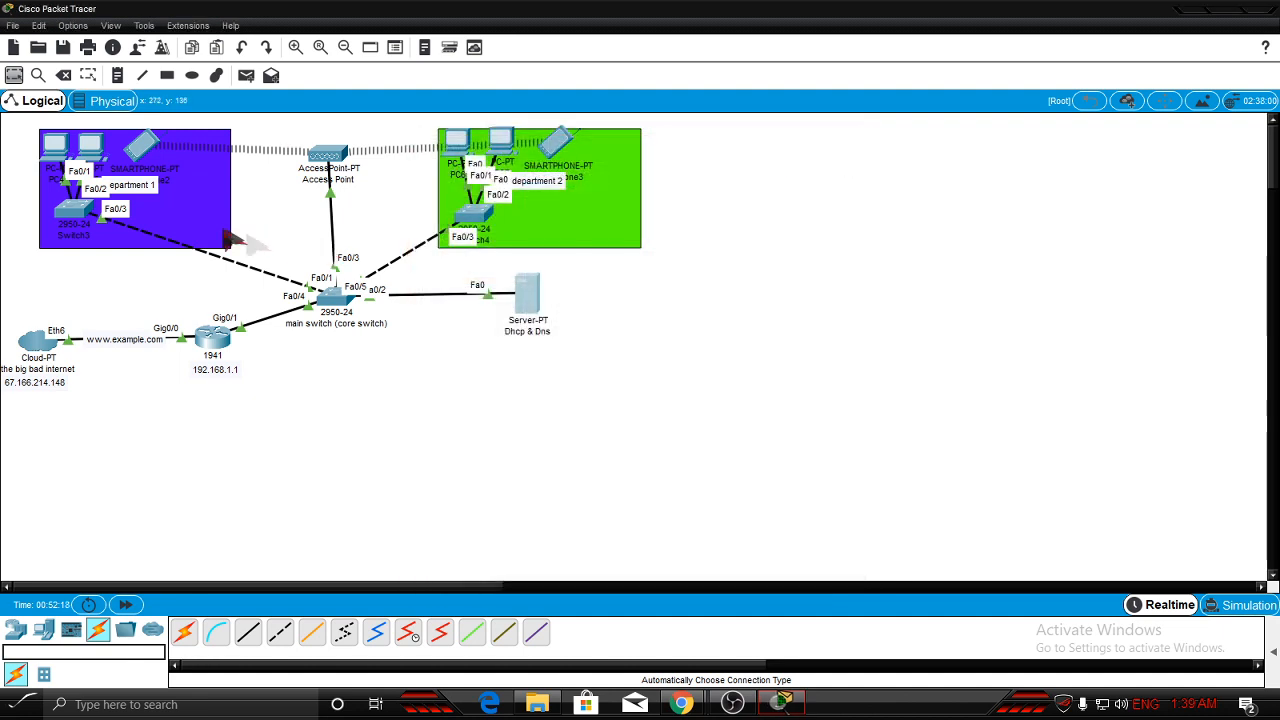
left_click_drag(656, 396, 614, 260)
left_click(180, 442)
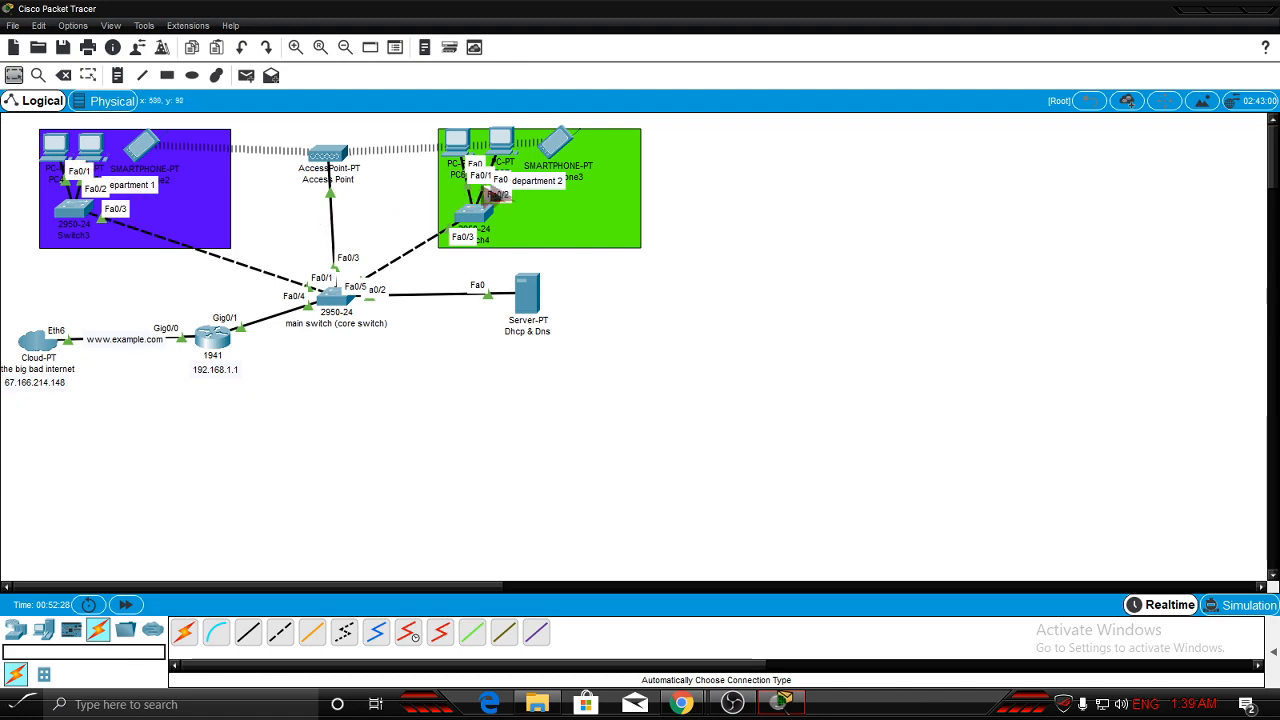
Set the IP configuration of PC4 in department 1 to DHCP.
double_click(46, 157)
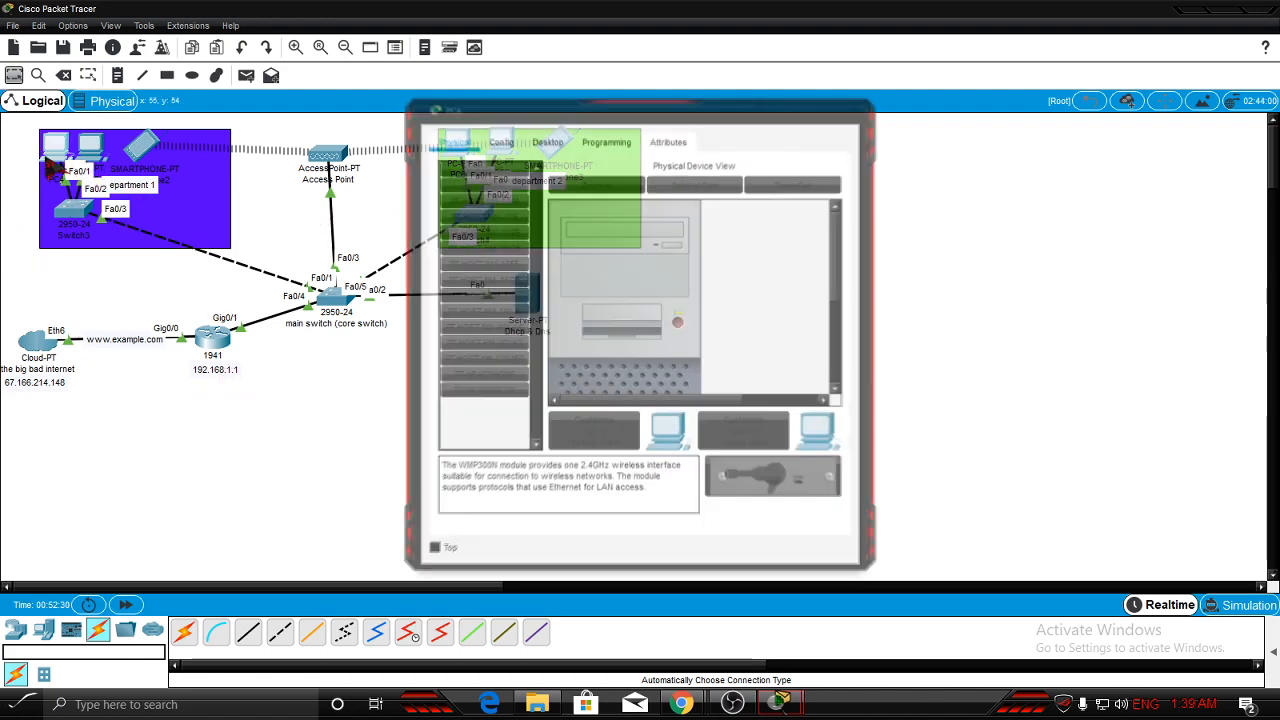
left_click(58, 149)
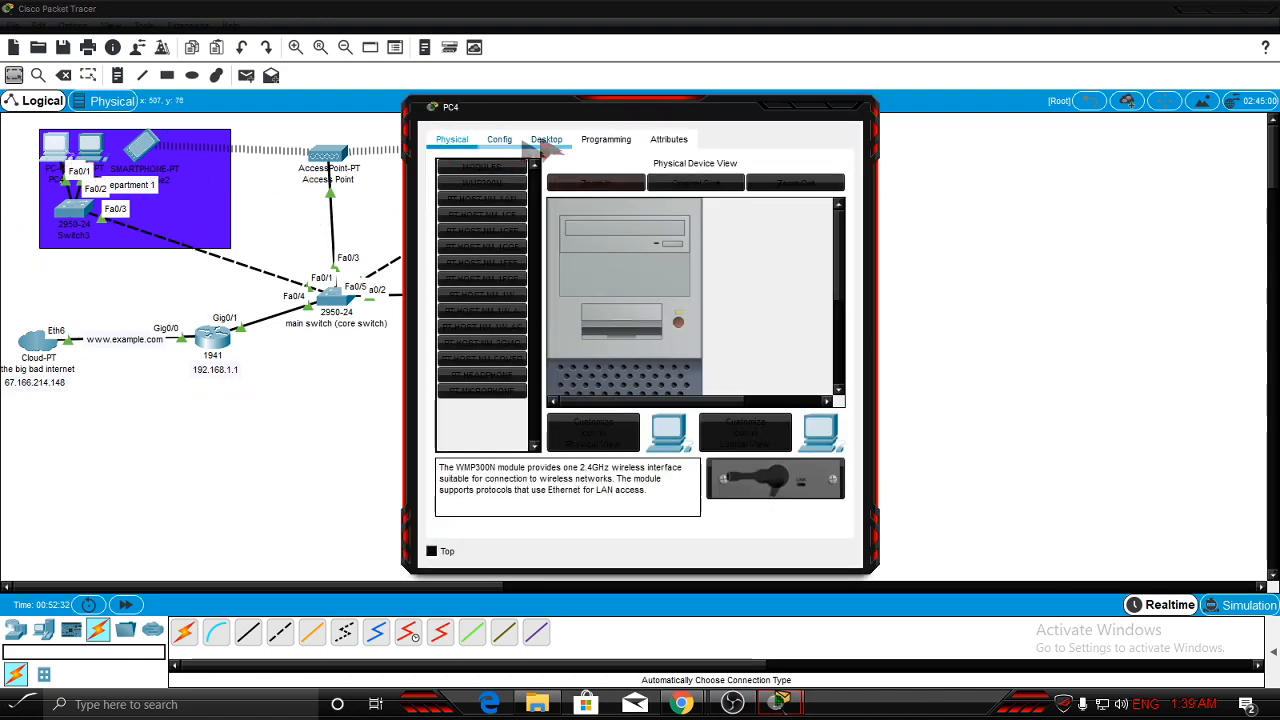
left_click(547, 140)
left_click(478, 203)
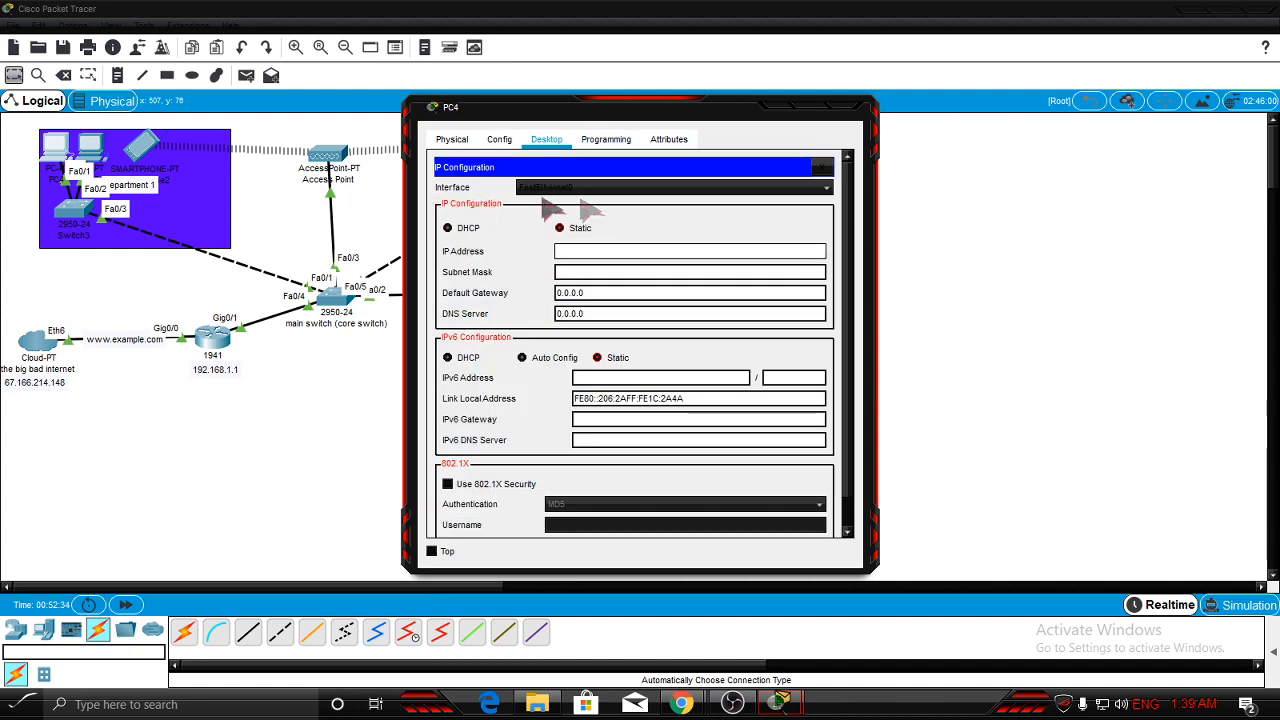
left_click(474, 229)
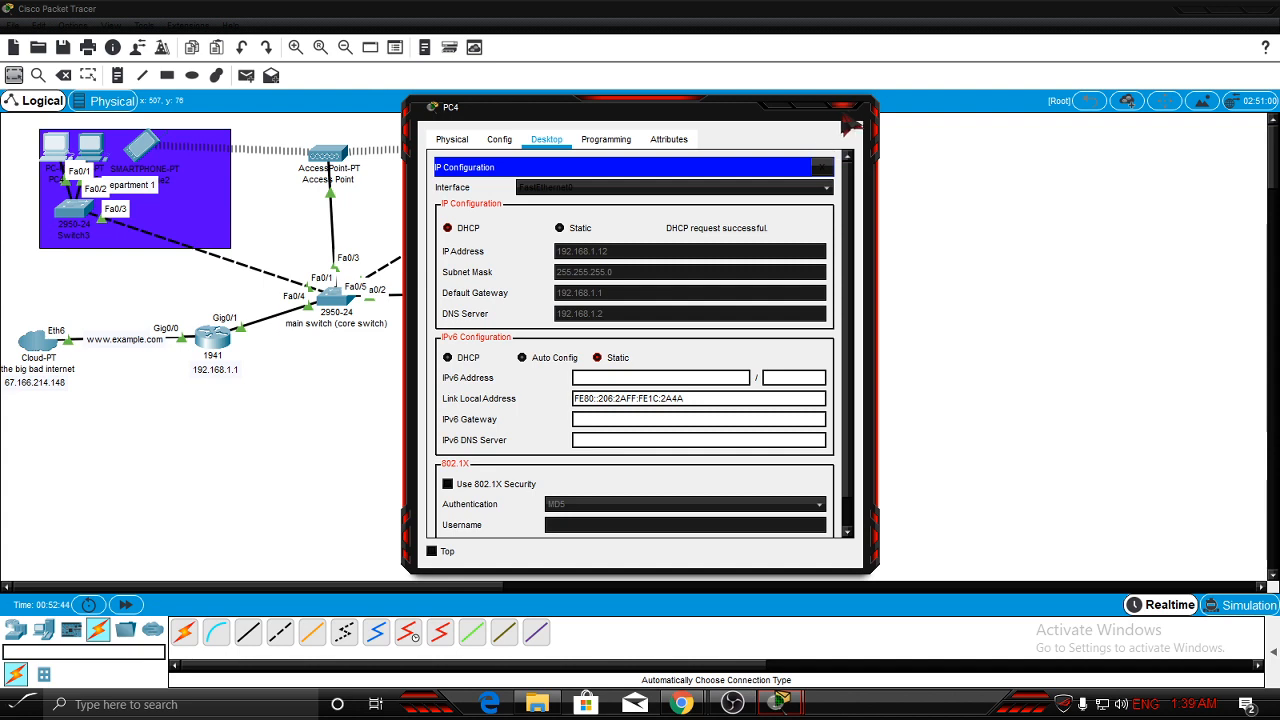
Check the wireless interface's IP configuration on Smartphone2 in department 1, then close its window.
left_click_drag(712, 112, 855, 119)
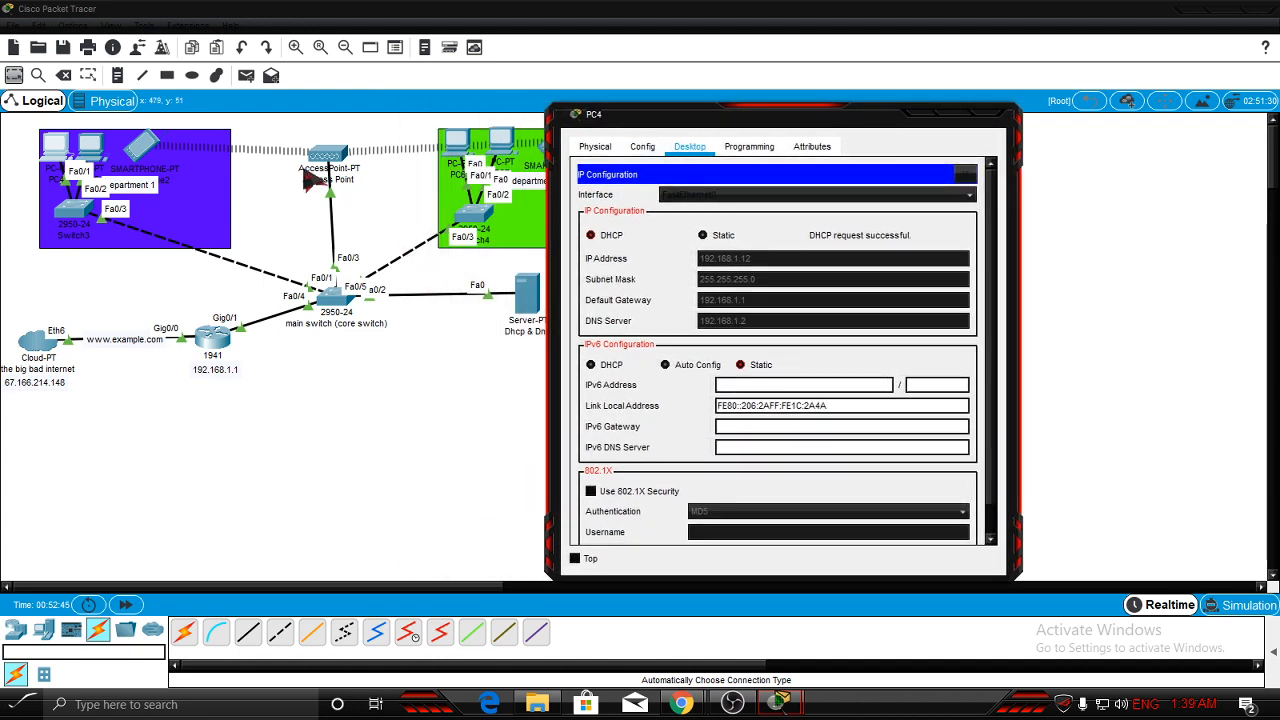
left_click(143, 155)
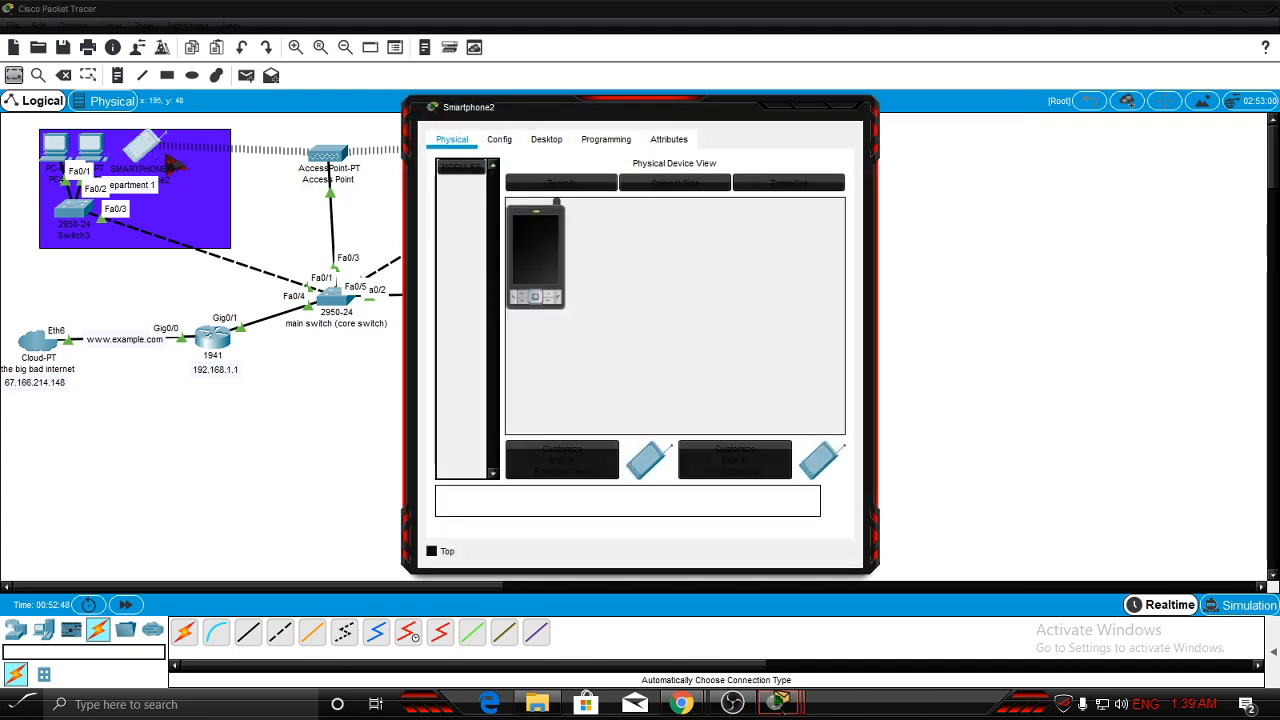
left_click(502, 140)
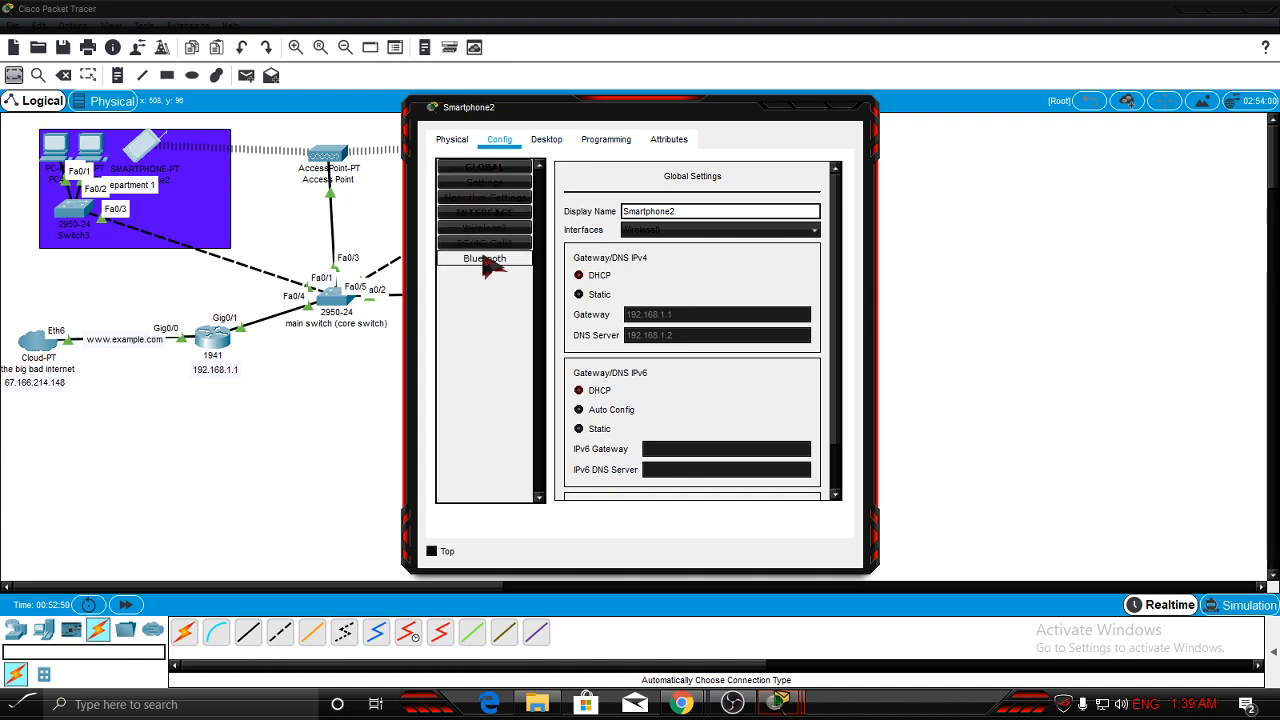
left_click(487, 259)
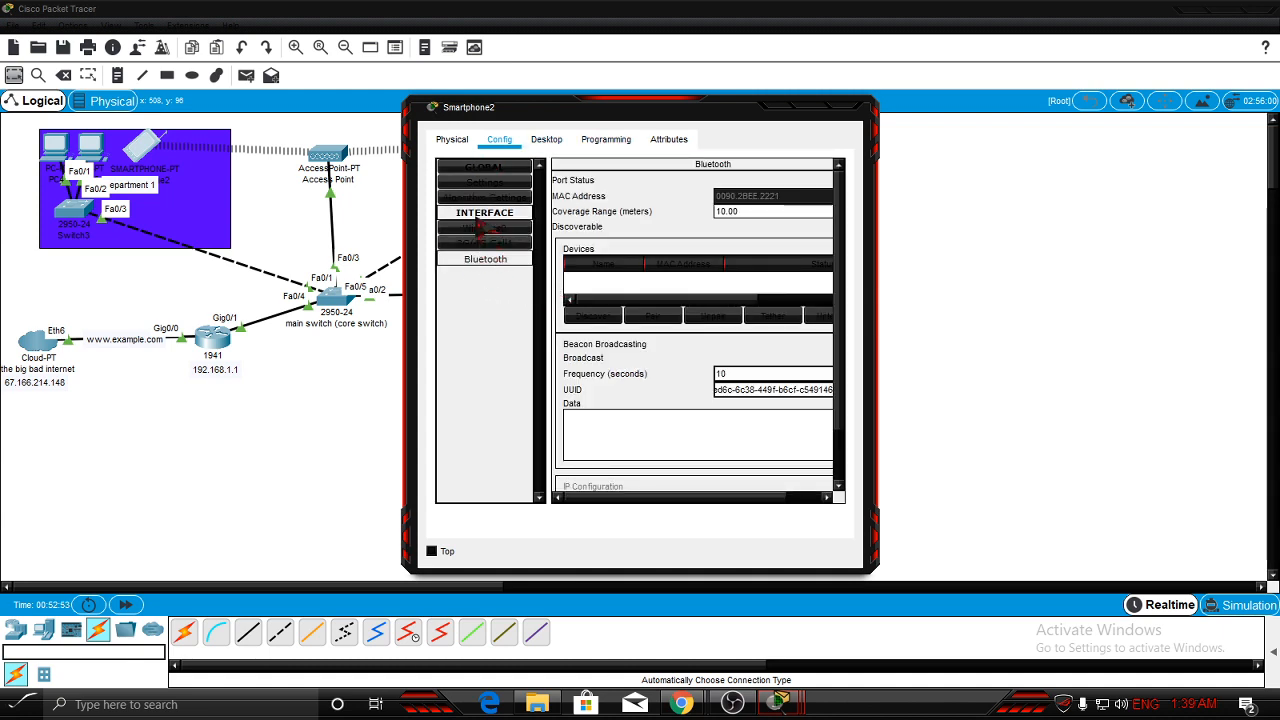
left_click(485, 228)
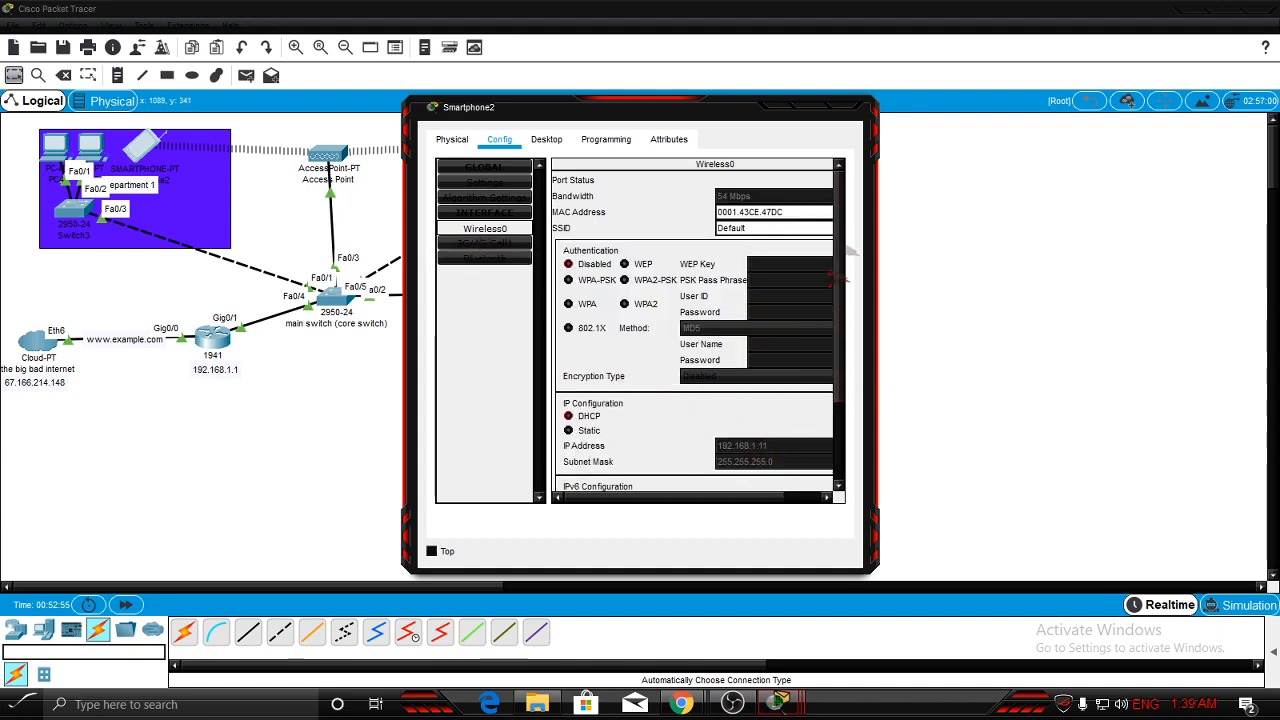
left_click(861, 110)
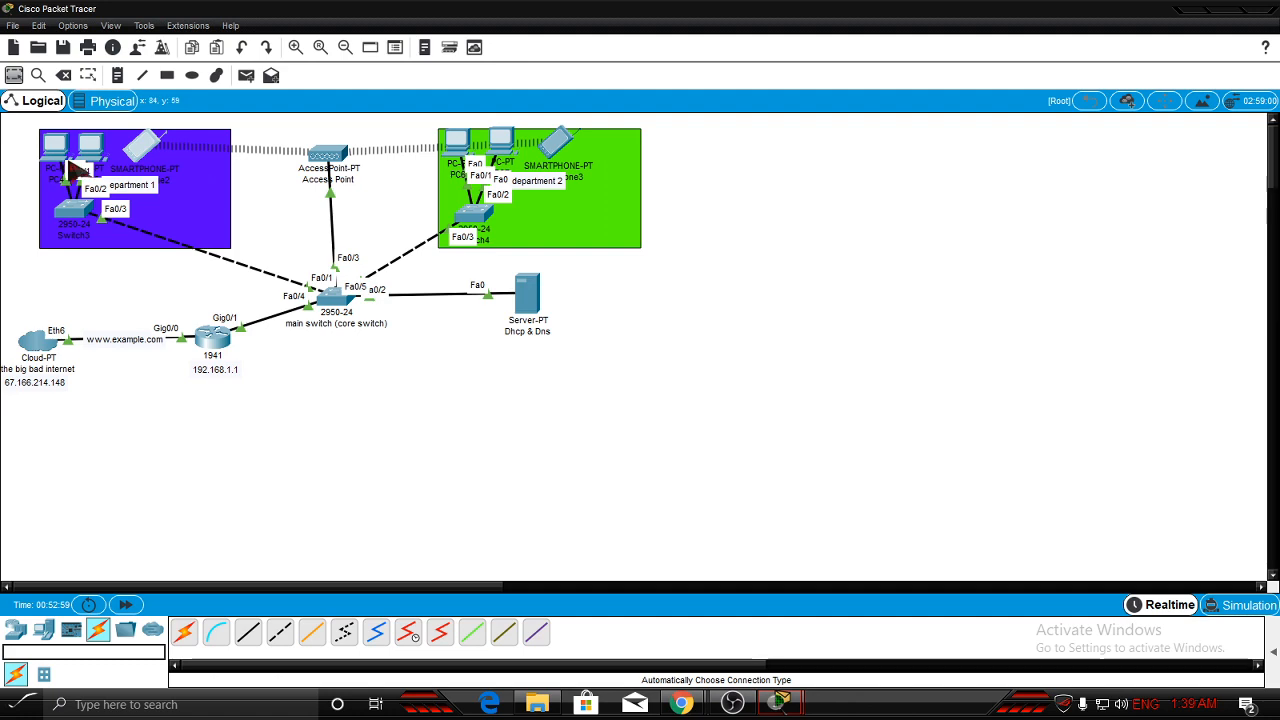
Ping 192.168.1.11 from the command prompt of PC5 in department 1.
left_click(88, 150)
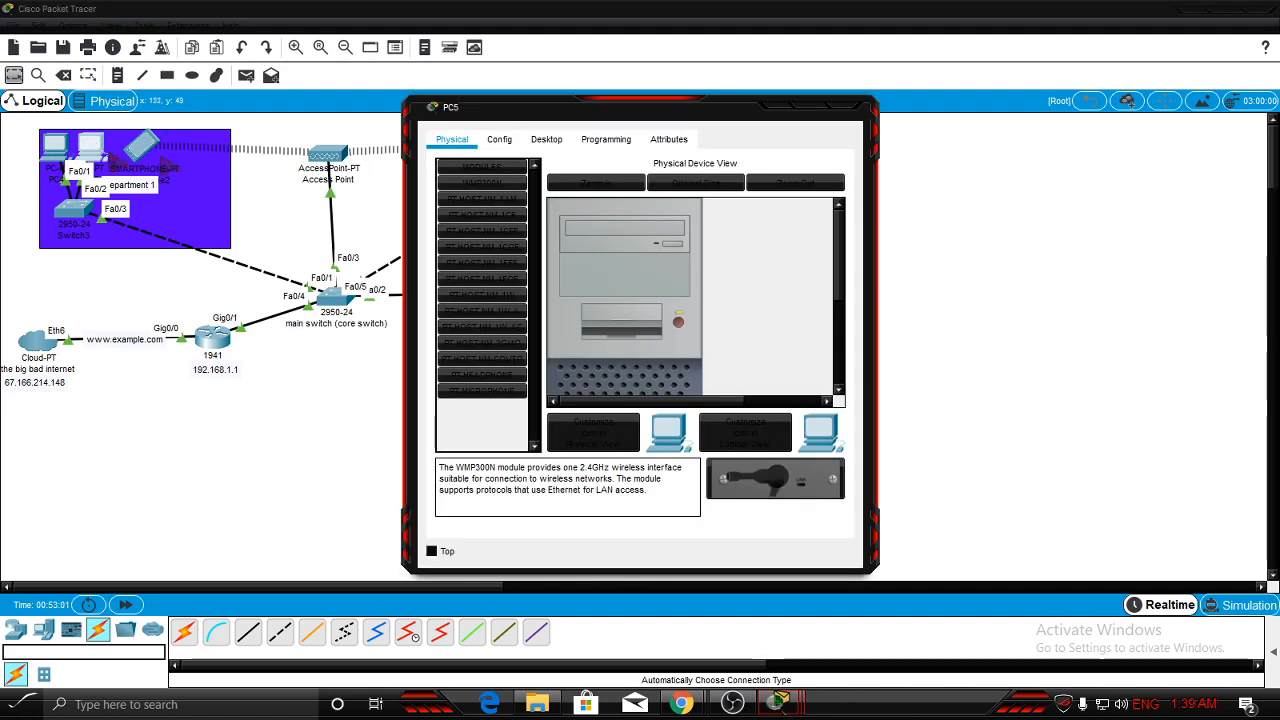
left_click(499, 139)
left_click(546, 139)
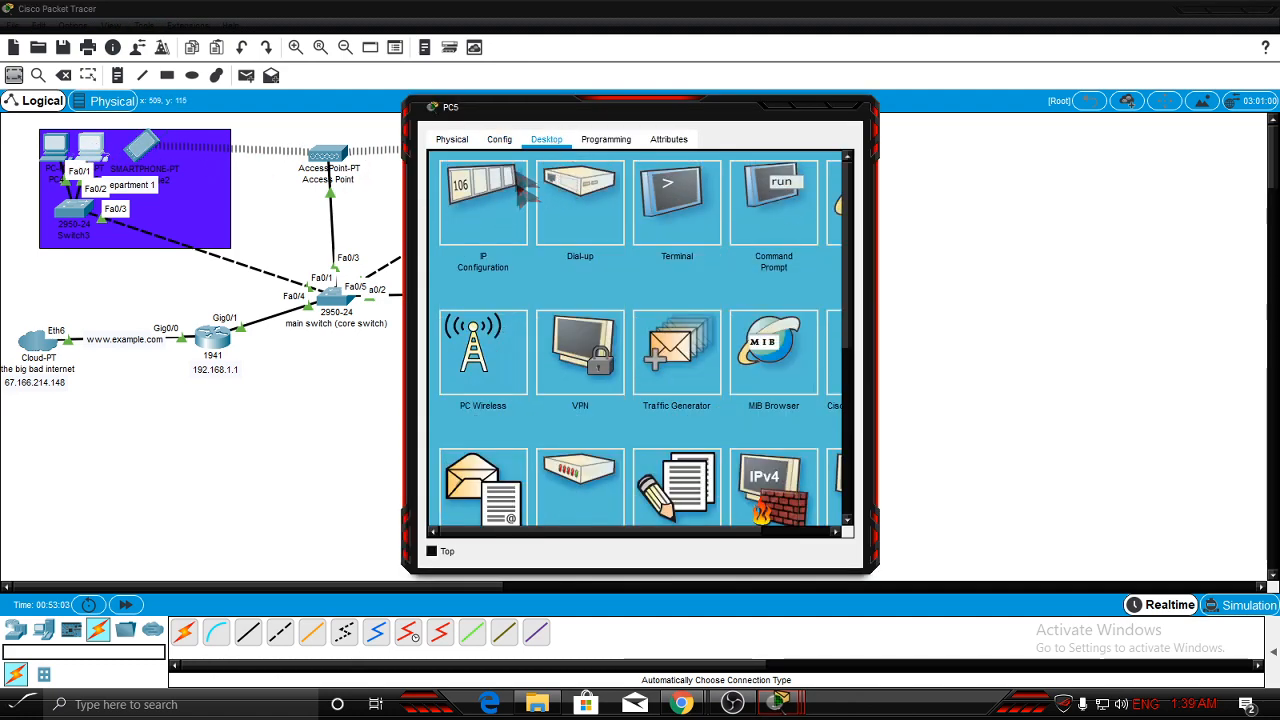
left_click(752, 218)
type("ping 192.1")
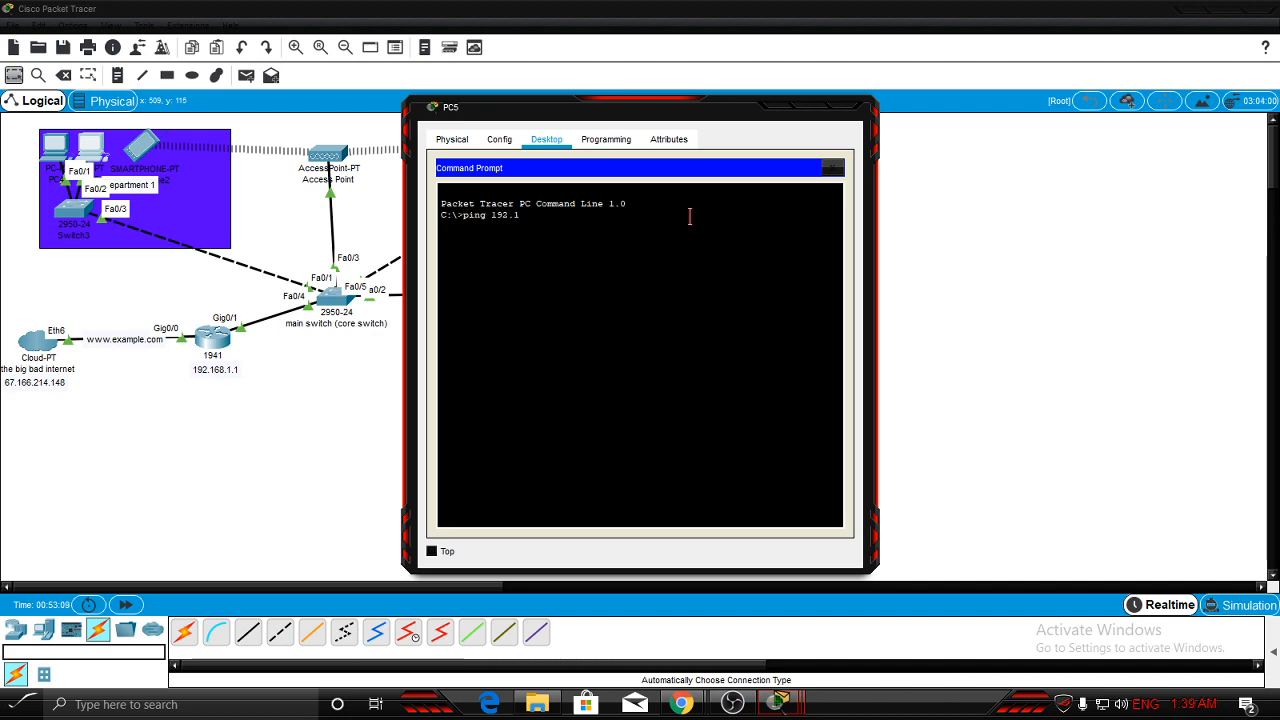
type("68.1.11")
key("Return")
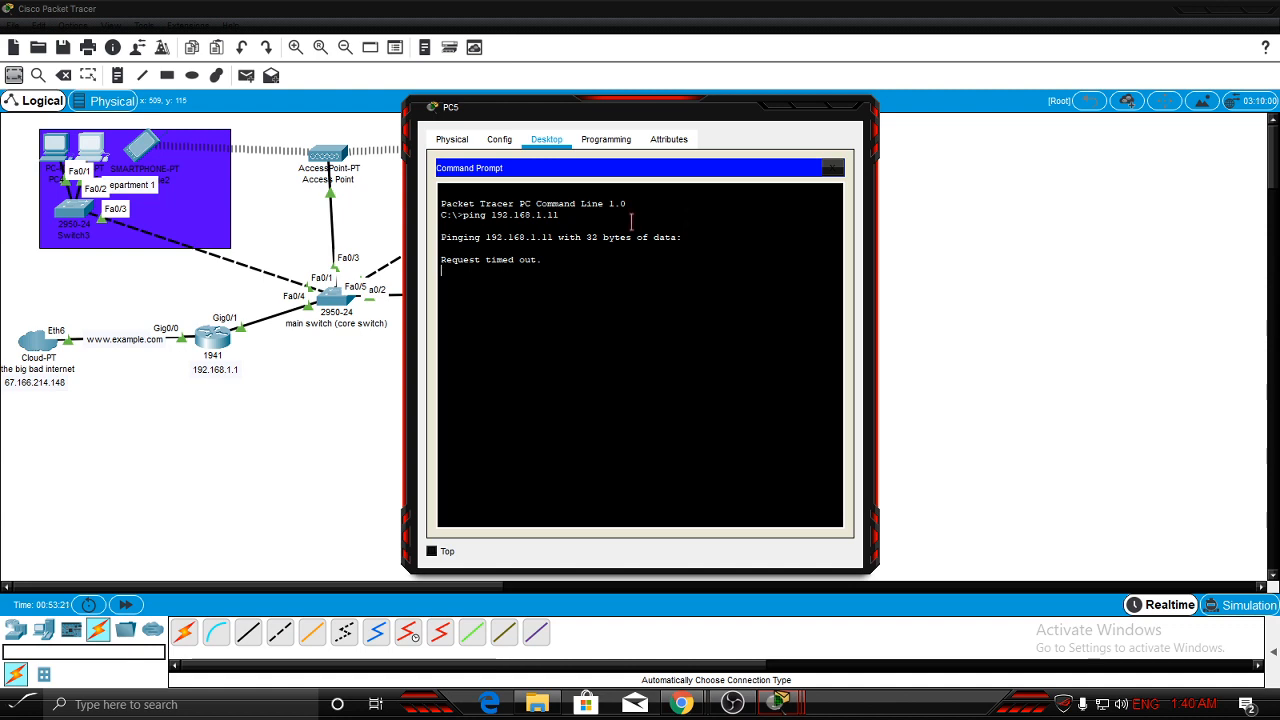
Check PC5's global gateway and DNS settings and return to its command prompt.
left_click(451, 139)
left_click(497, 140)
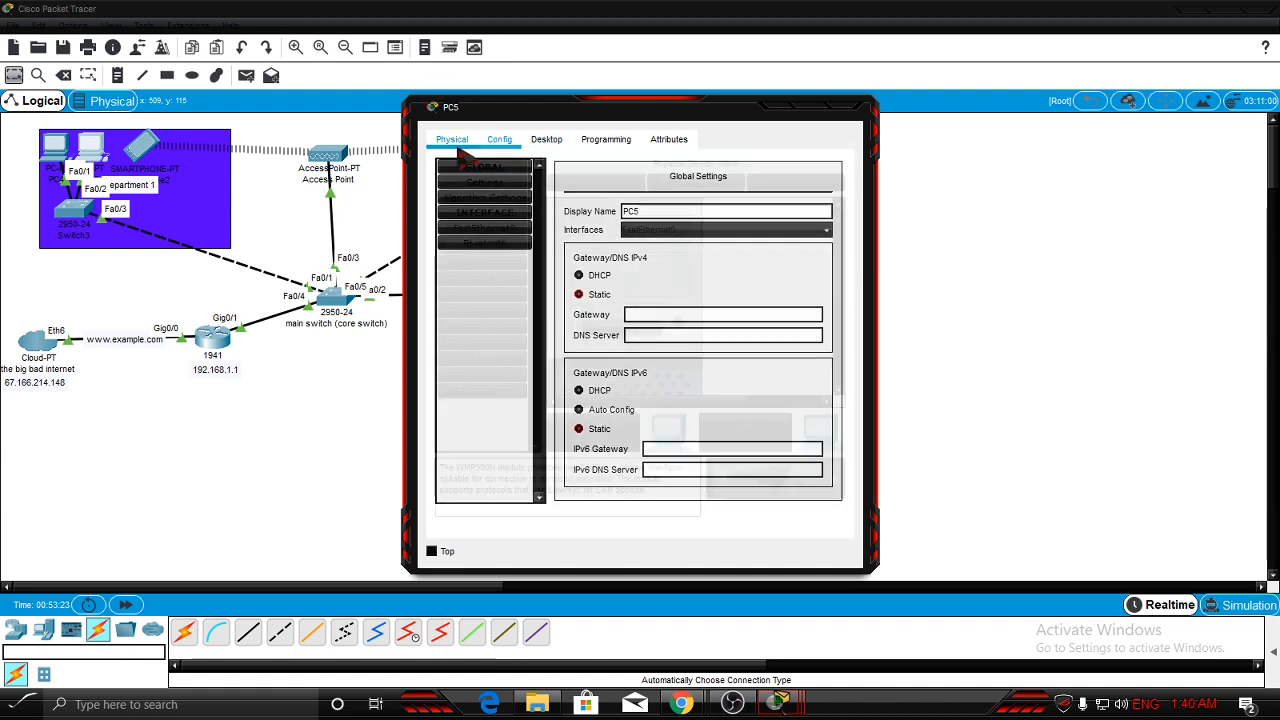
left_click(545, 140)
left_click(578, 142)
left_click(546, 140)
left_click(499, 141)
left_click(546, 140)
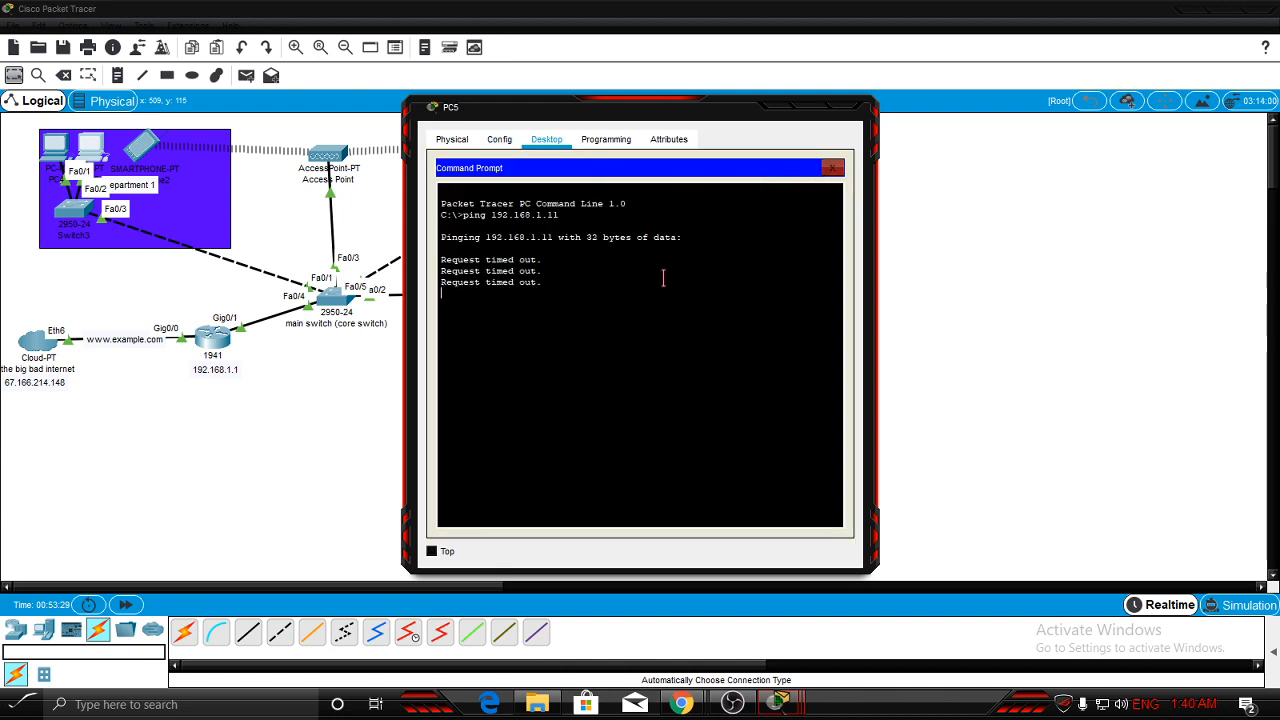
Interrupt the running ping on PC5 and ping 192.168.1.10 instead.
key("ctrl+c")
key("Up")
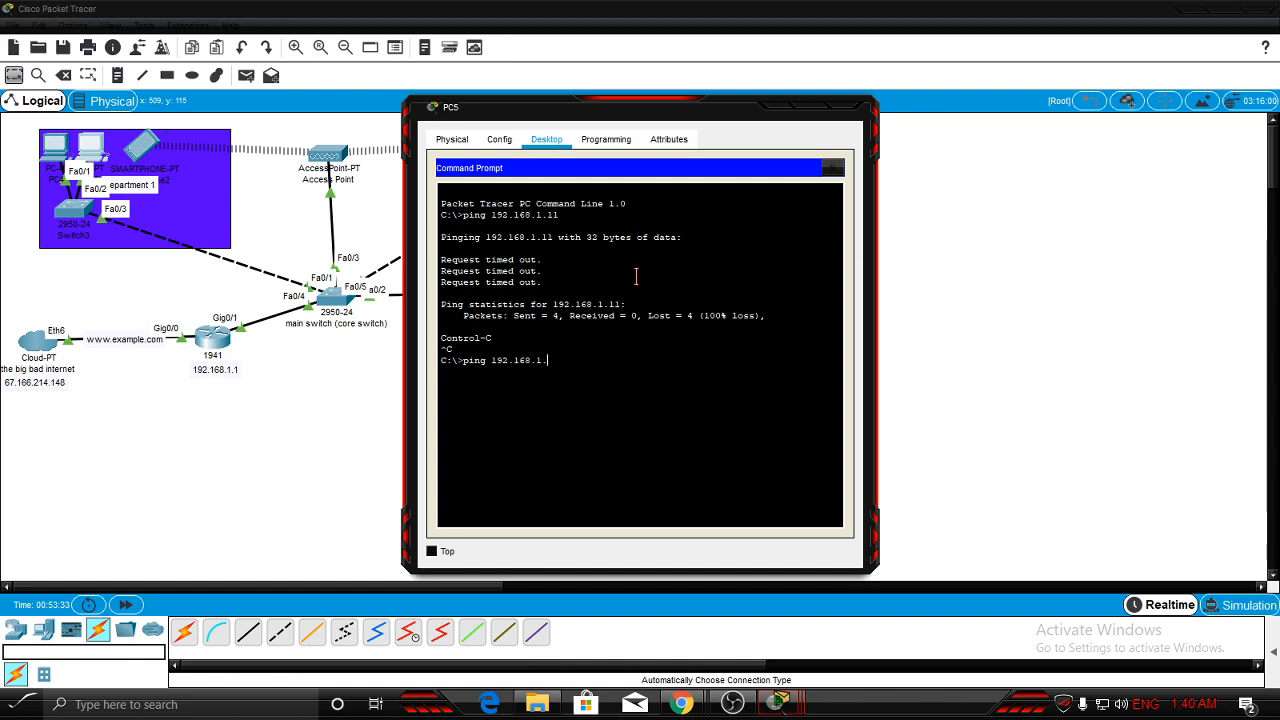
key("Return")
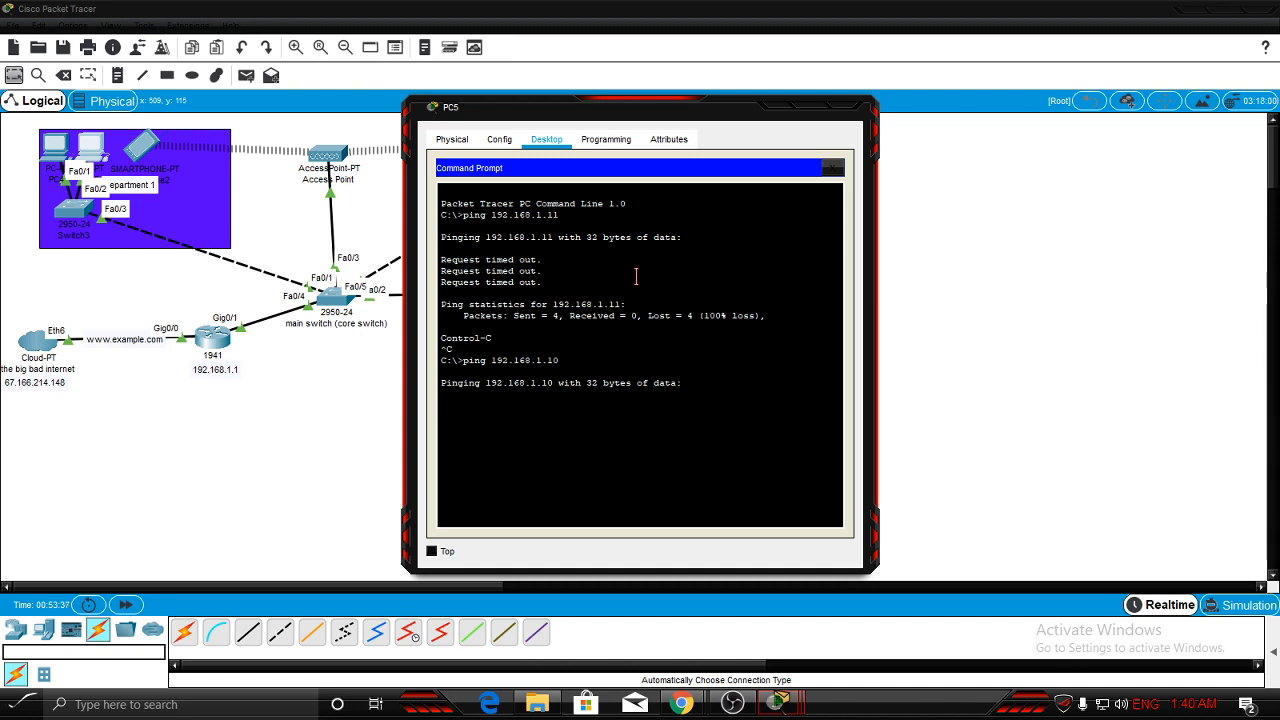
Set PC5's IPv4 gateway and DNS configuration to DHCP.
left_click(500, 140)
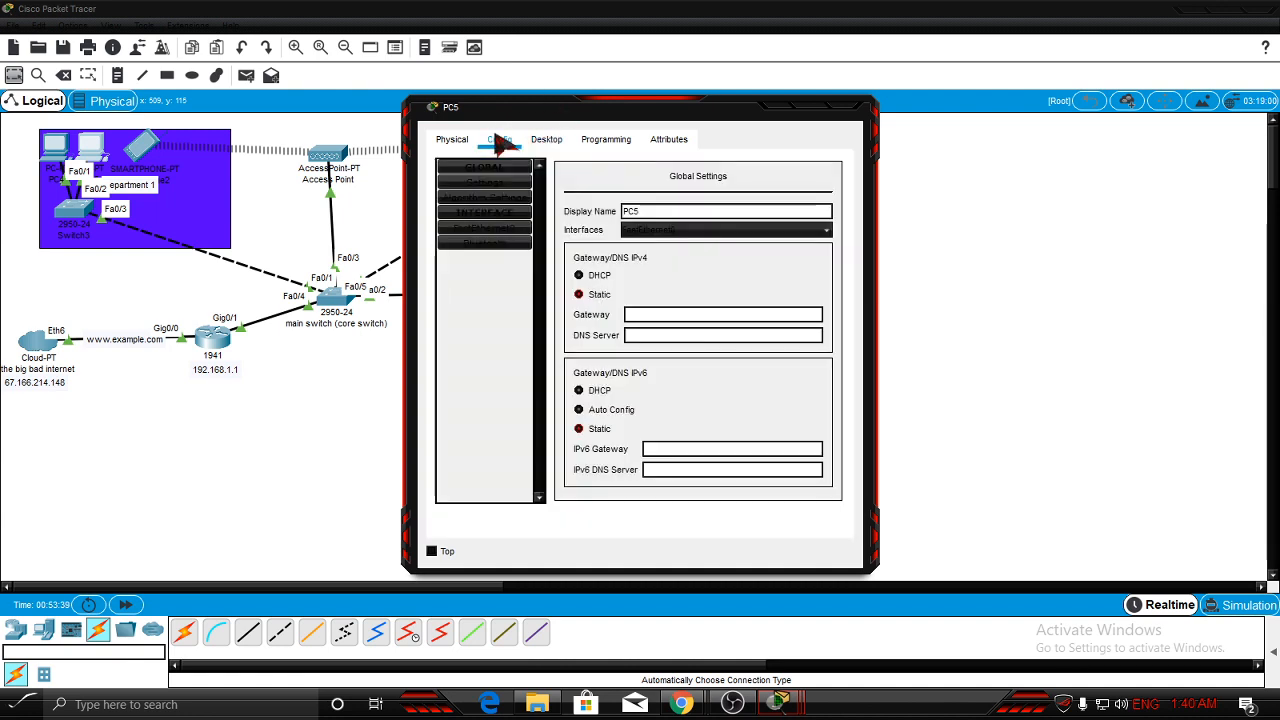
left_click(583, 275)
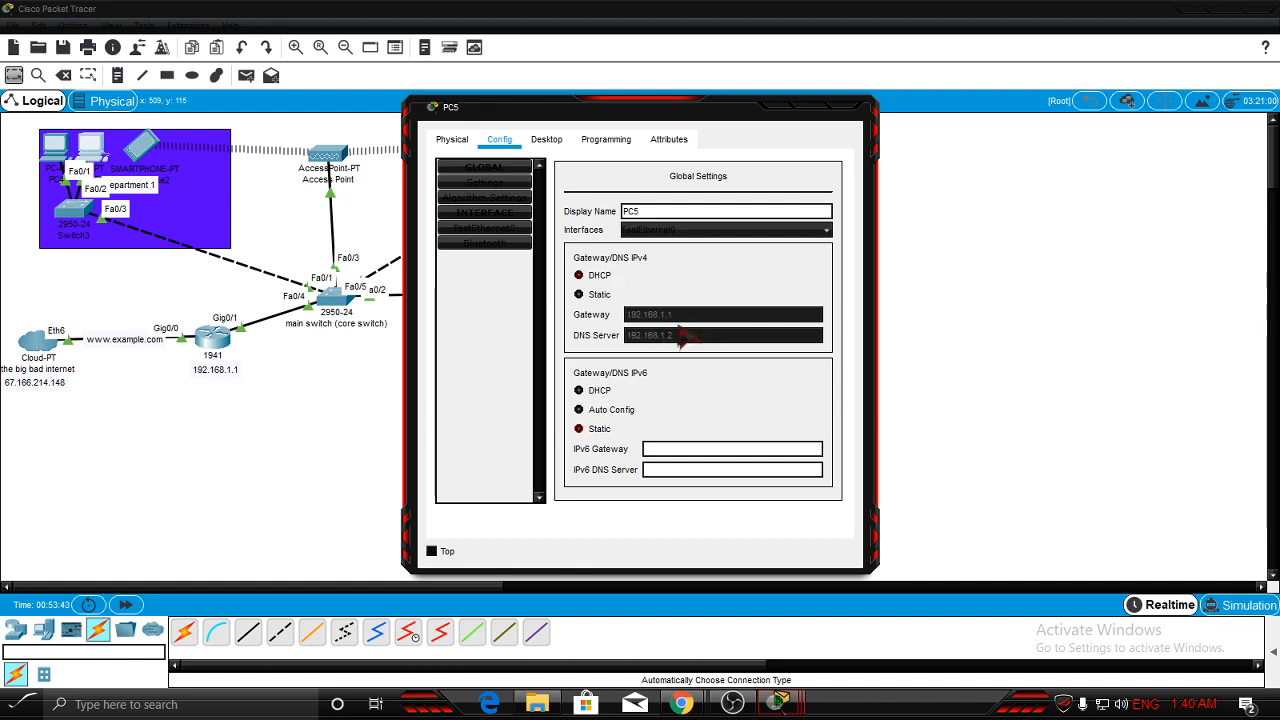
Interrupt the ping in PC5's command prompt and ping 192.168.1.11 again.
left_click(547, 140)
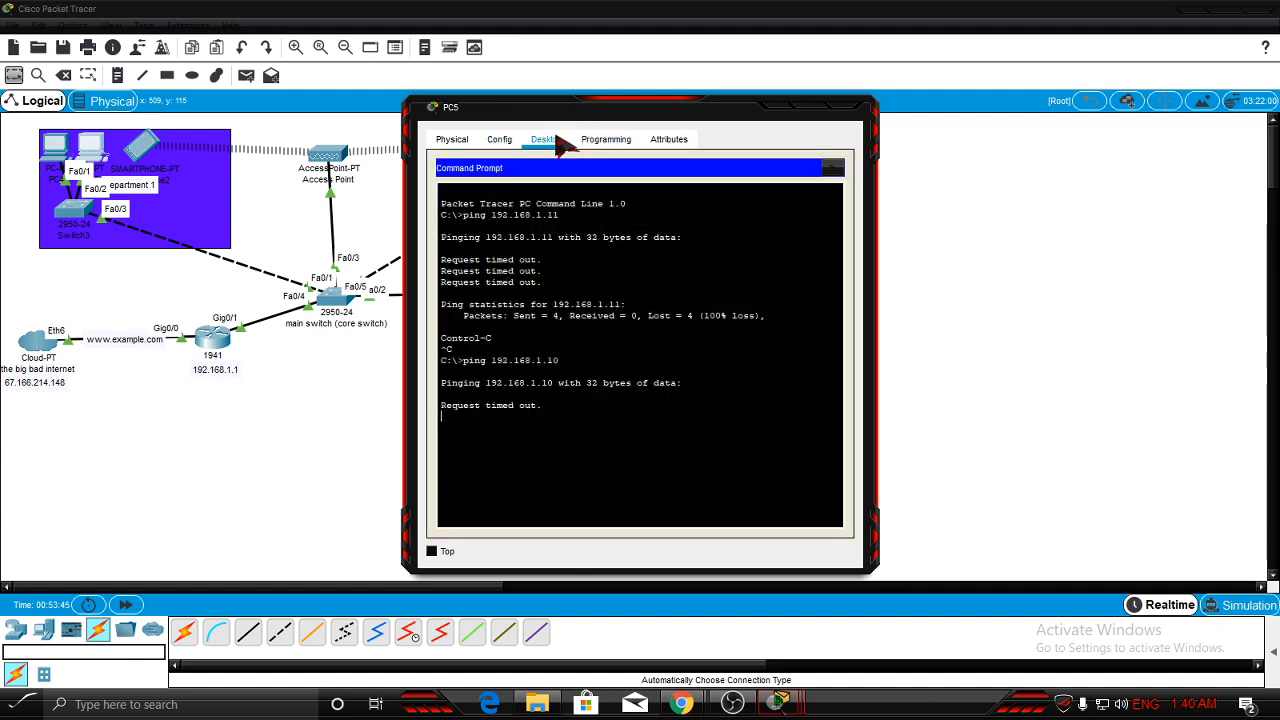
key("ctrl+c")
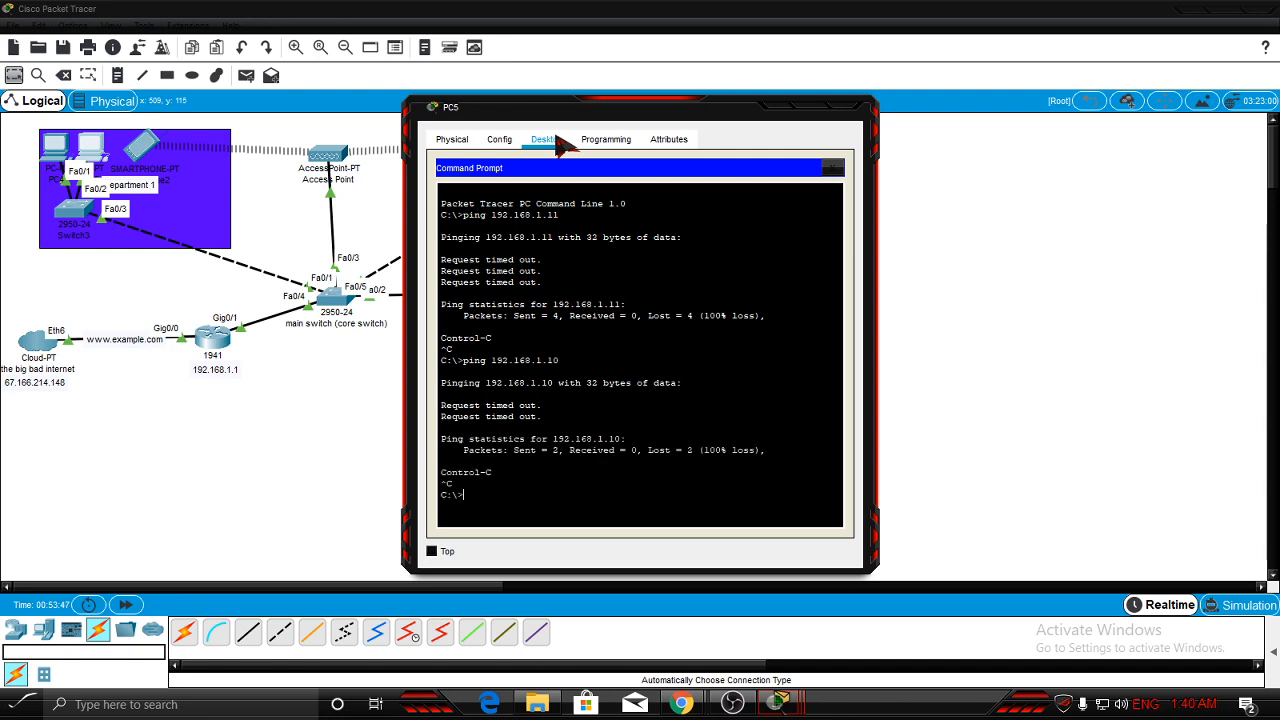
key("Up")
key("Return")
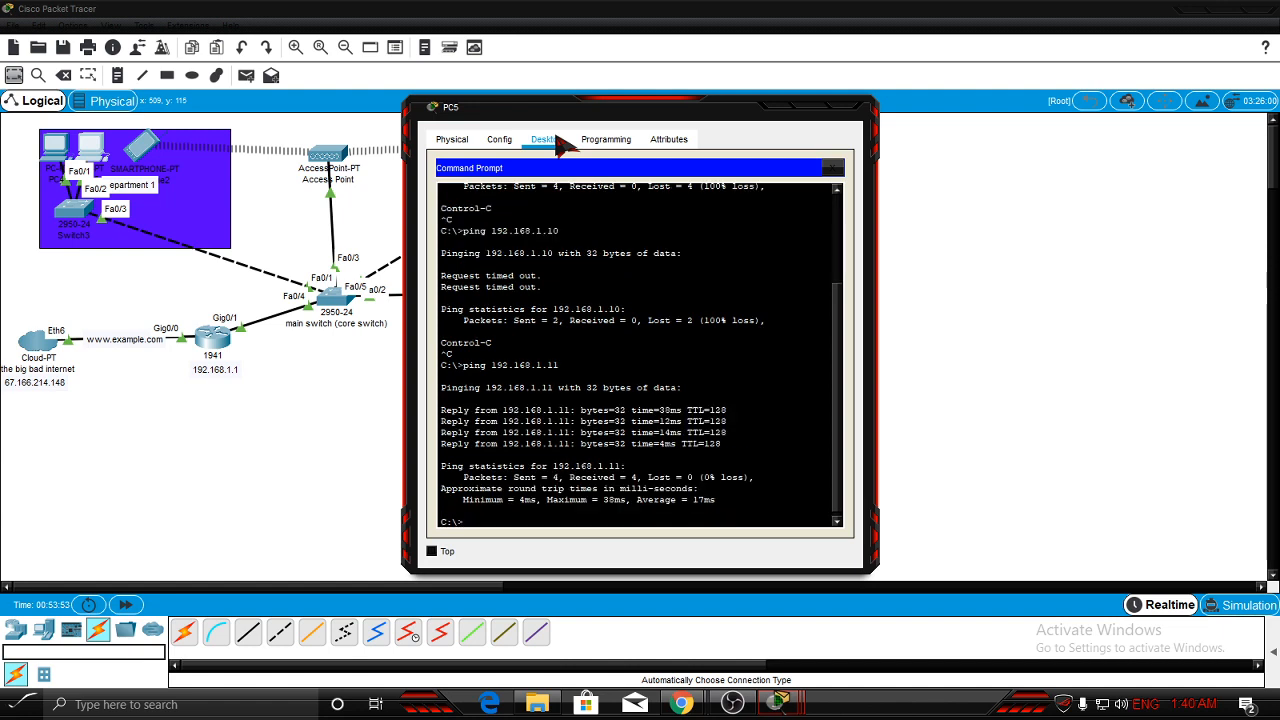
Ping the router at 192.168.1.1 and the DHCP and DNS server at 192.168.1.2 from PC5.
key("Up")
key("Return")
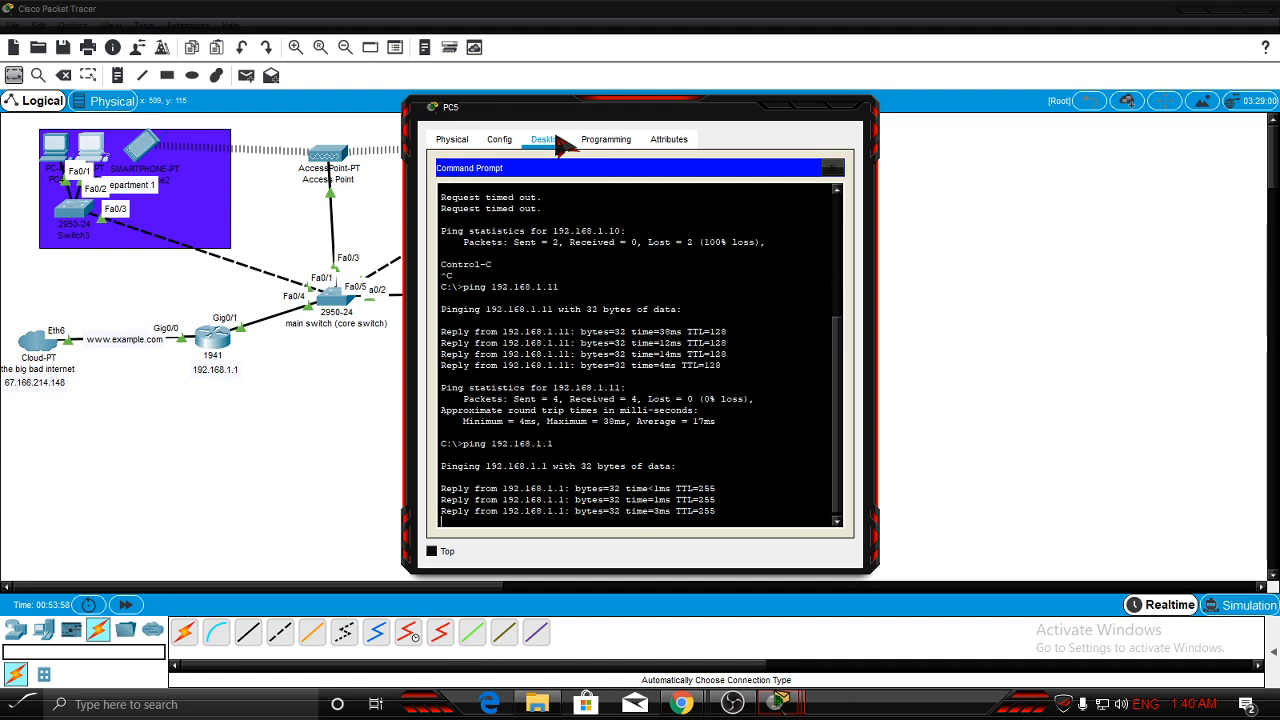
key("Up")
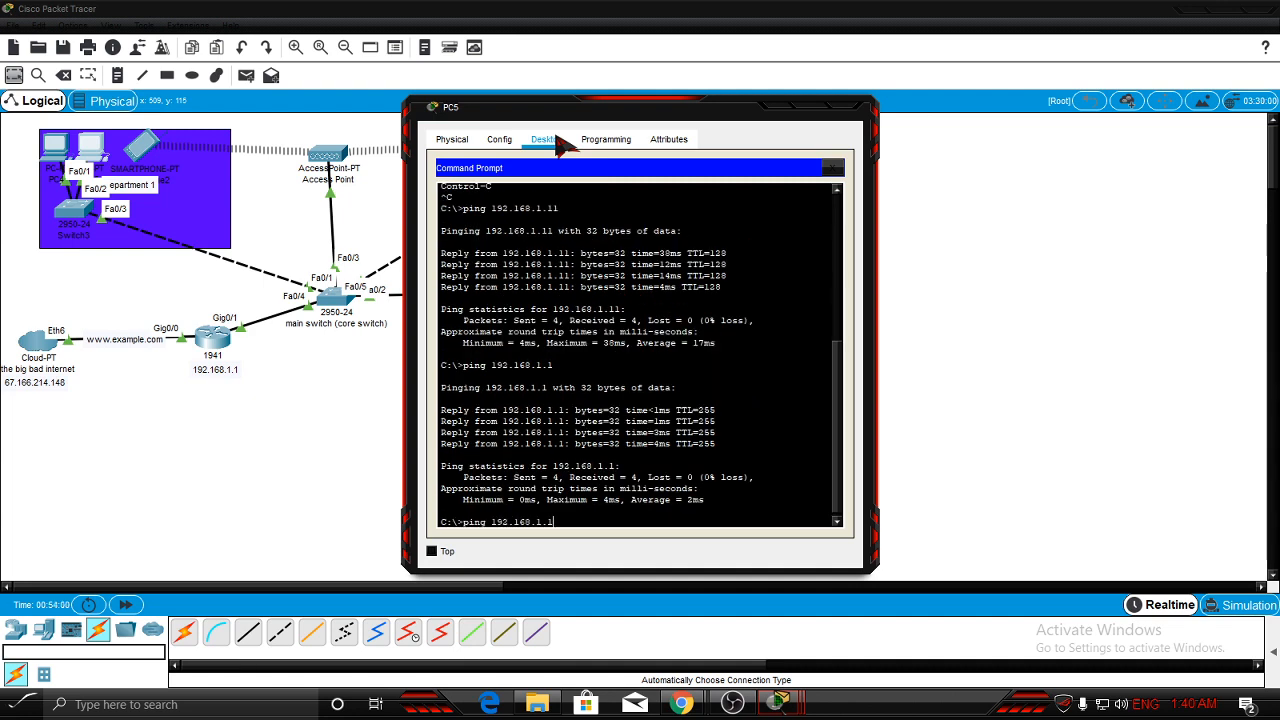
key("BackSpace")
type("2")
key("Return")
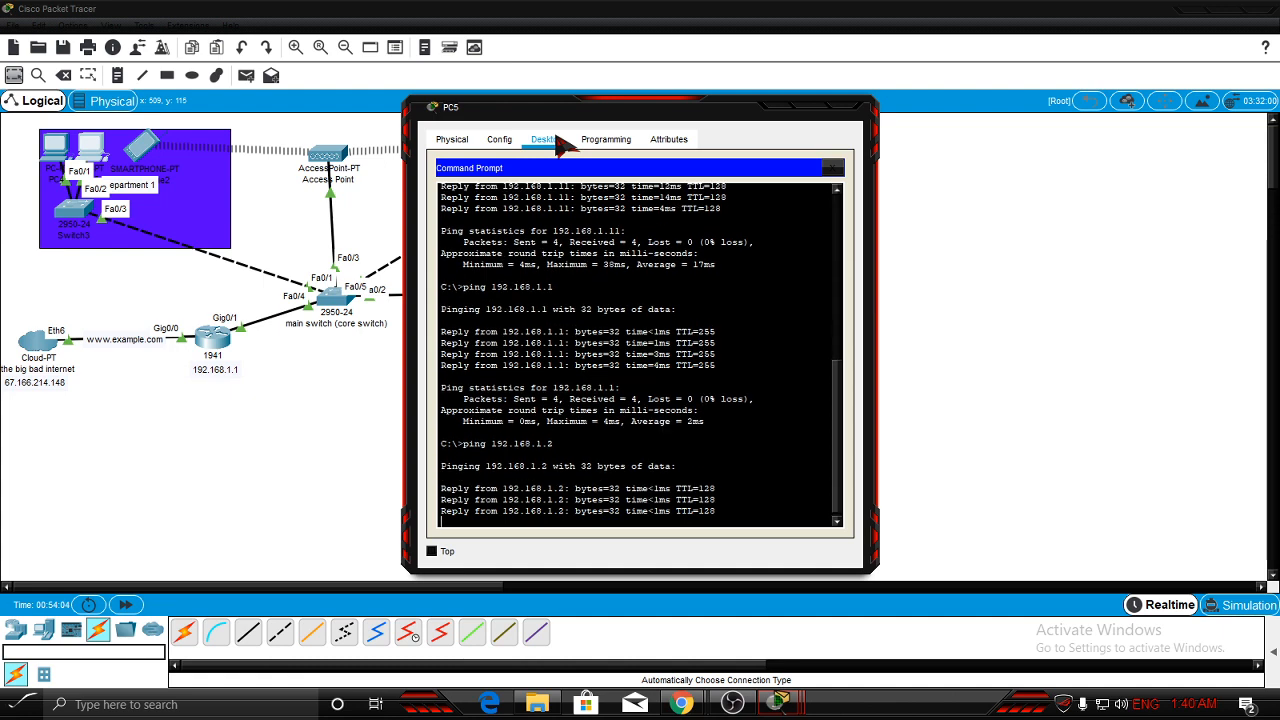
Ping the network address 192.168.1.0 and the broadcast address 192.168.1.255 from PC5, interrupting each ping.
key("Up")
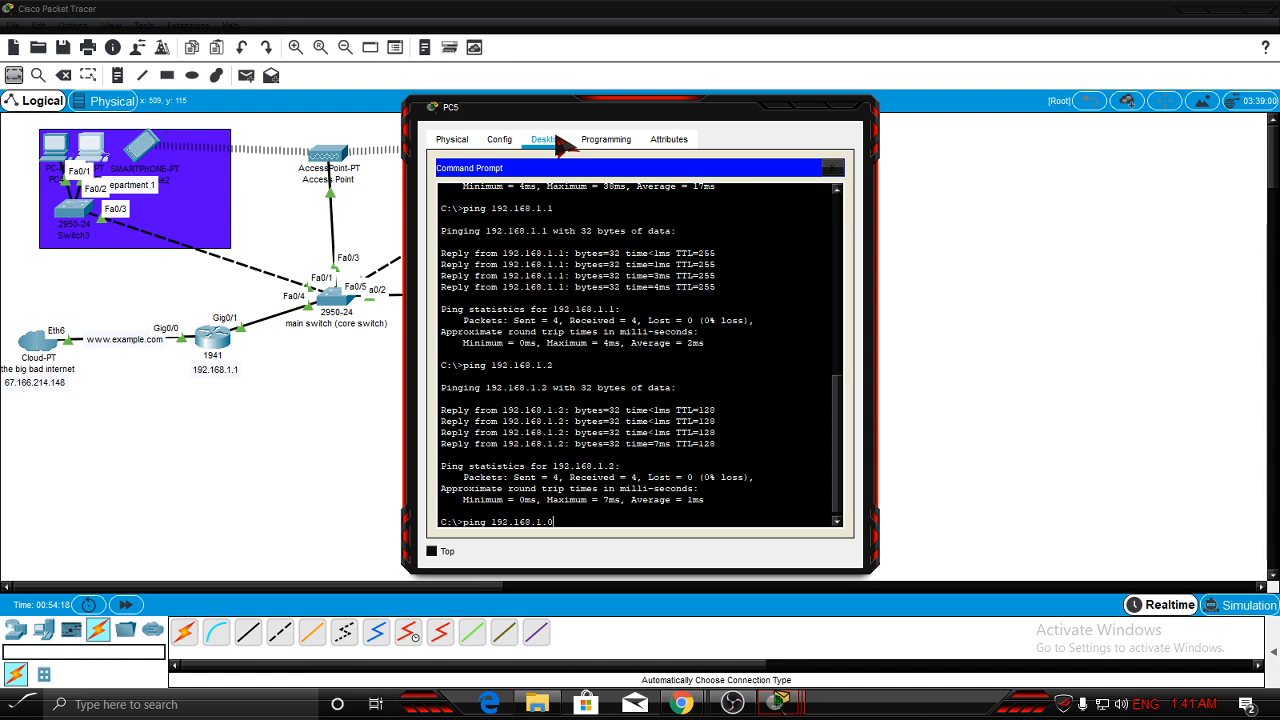
key("Return")
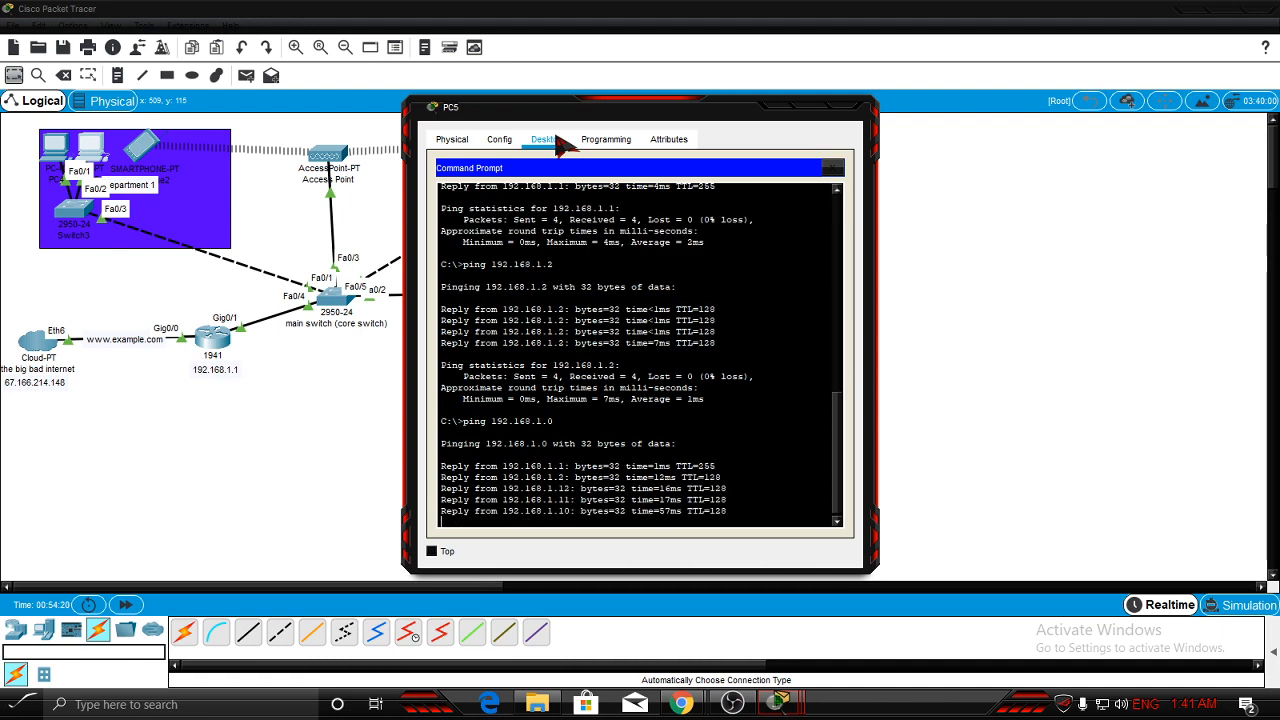
key("ctrl+c")
key("Up")
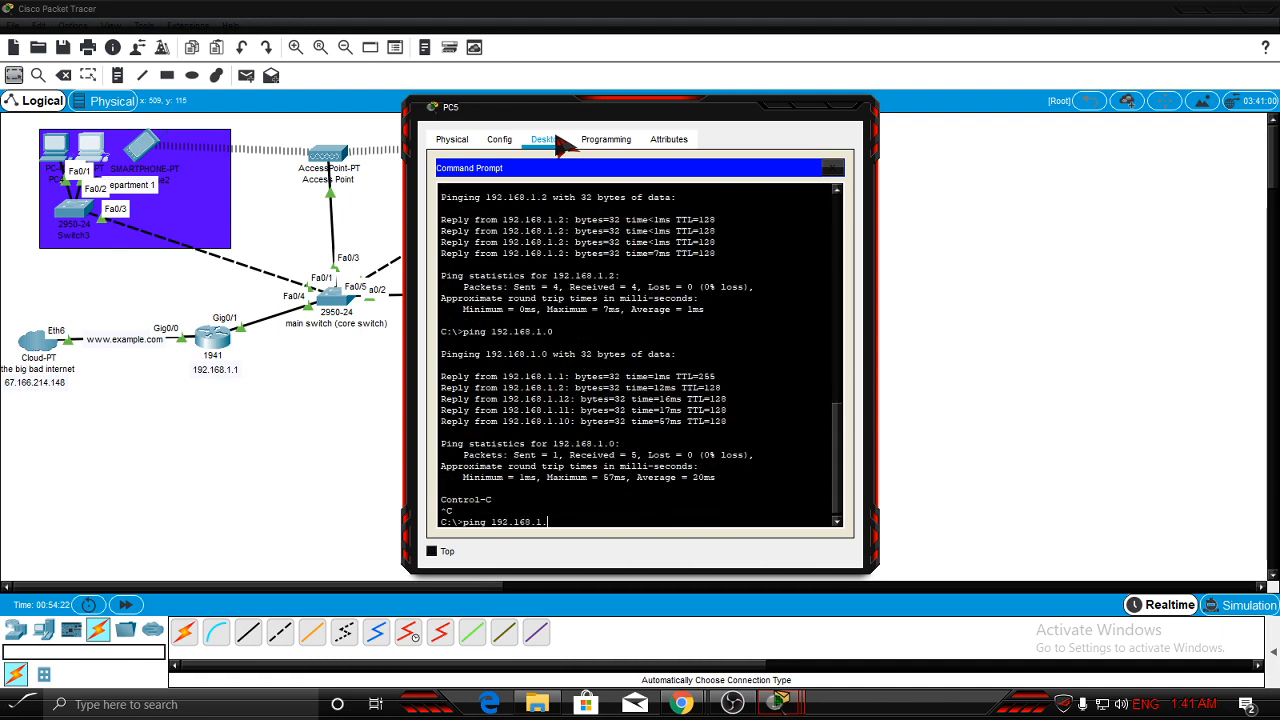
type("55")
key("Return")
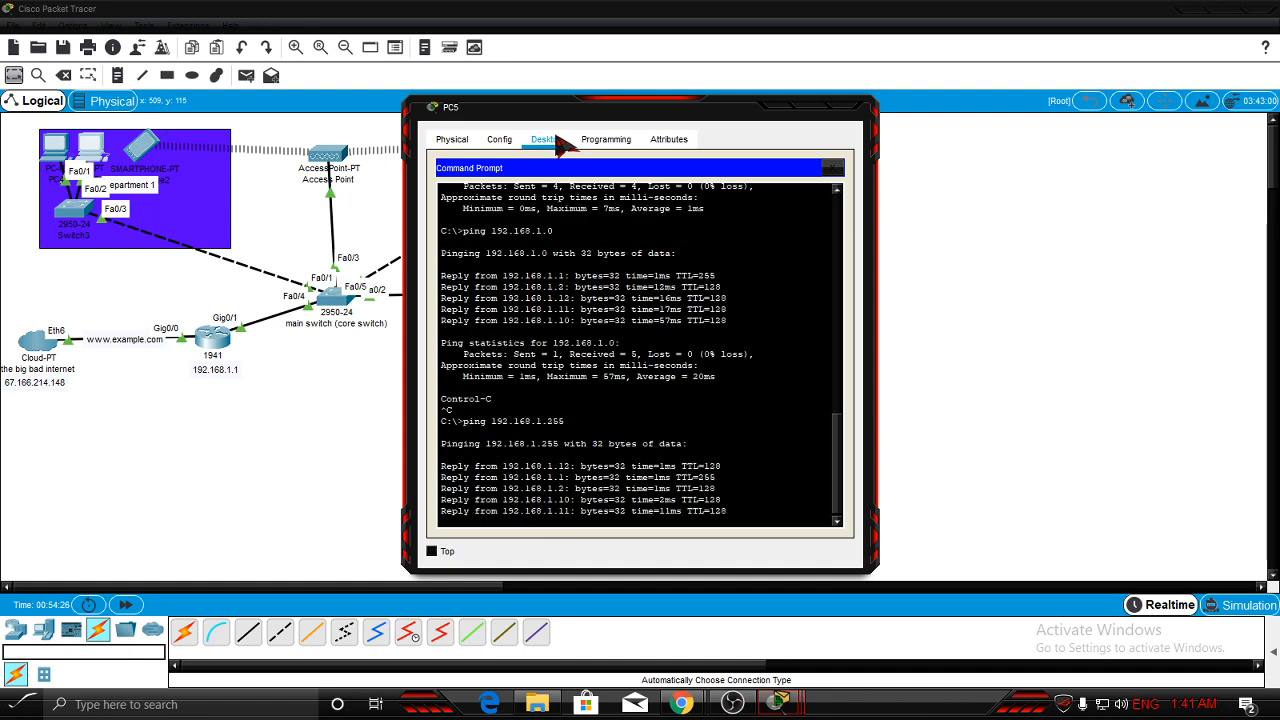
key("ctrl+c")
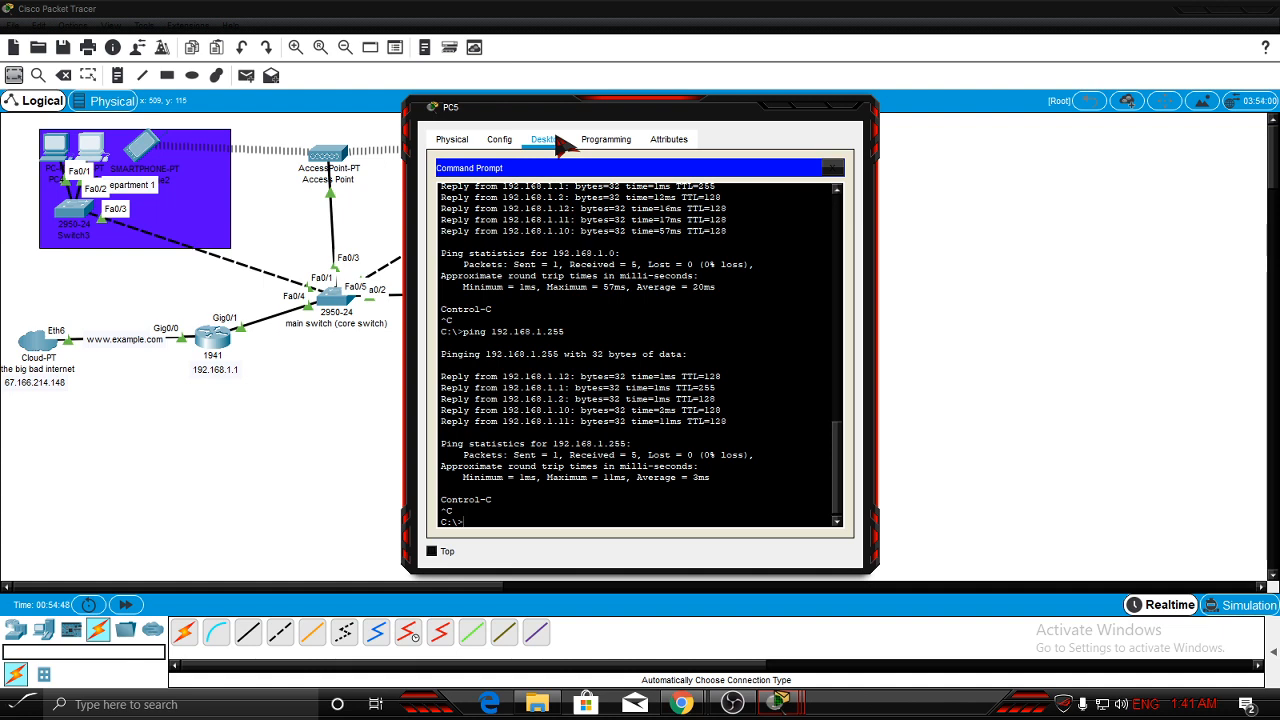
Ping the internet address 67.166.214.148 from PC5.
key("Up")
key("BackSpace")
key("BackSpace")
key("BackSpace")
key("BackSpace")
key("BackSpace")
key("BackSpace")
key("BackSpace")
key("BackSpace")
key("BackSpace")
key("BackSpace")
key("BackSpace")
key("BackSpace")
type("67.166.214.148")
key("Return")
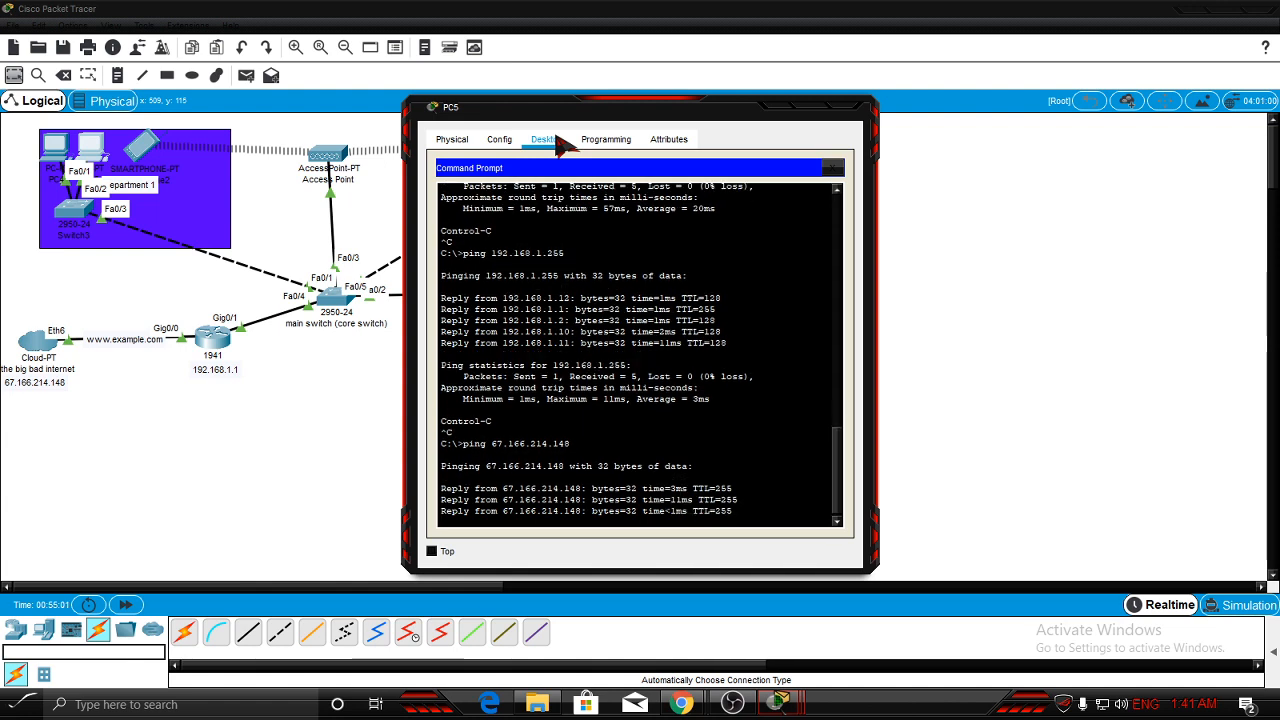
key("Up")
key("BackSpace")
key("BackSpace")
key("BackSpace")
key("BackSpace")
key("BackSpace")
key("BackSpace")
key("BackSpace")
key("BackSpace")
key("BackSpace")
key("BackSpace")
key("BackSpace")
key("BackSpace")
key("BackSpace")
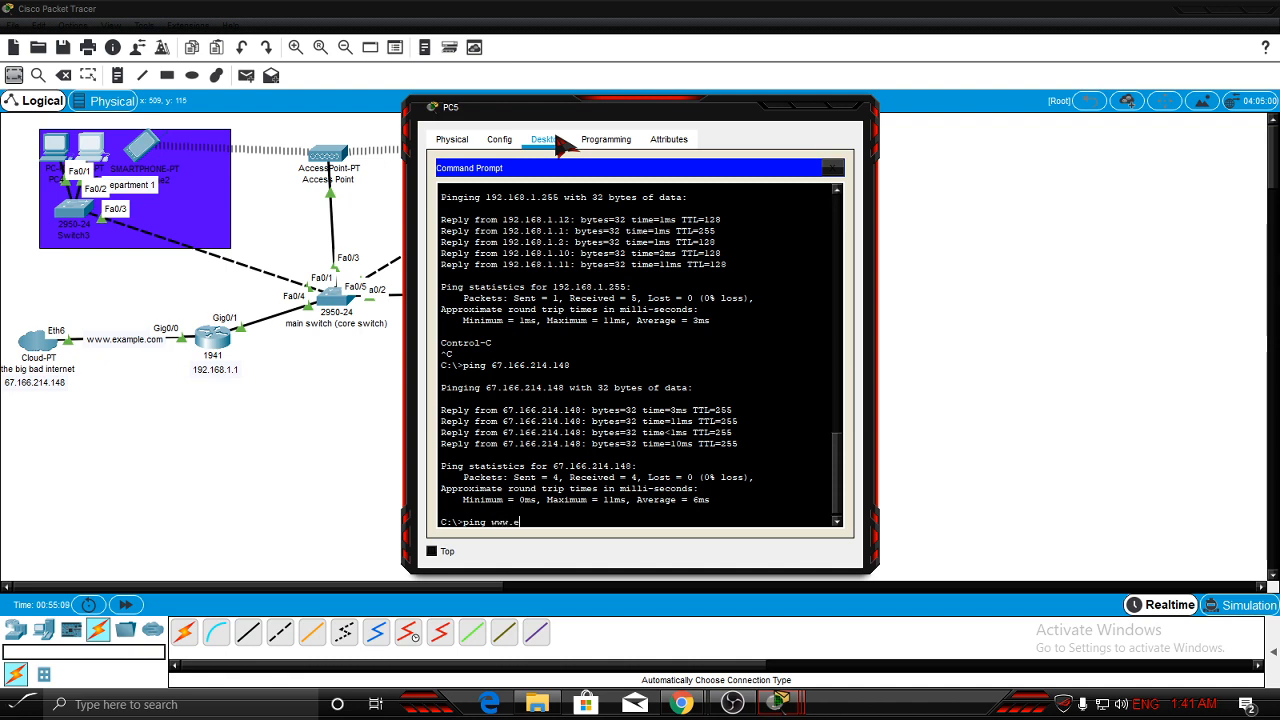
type("mple.com")
key("Return")
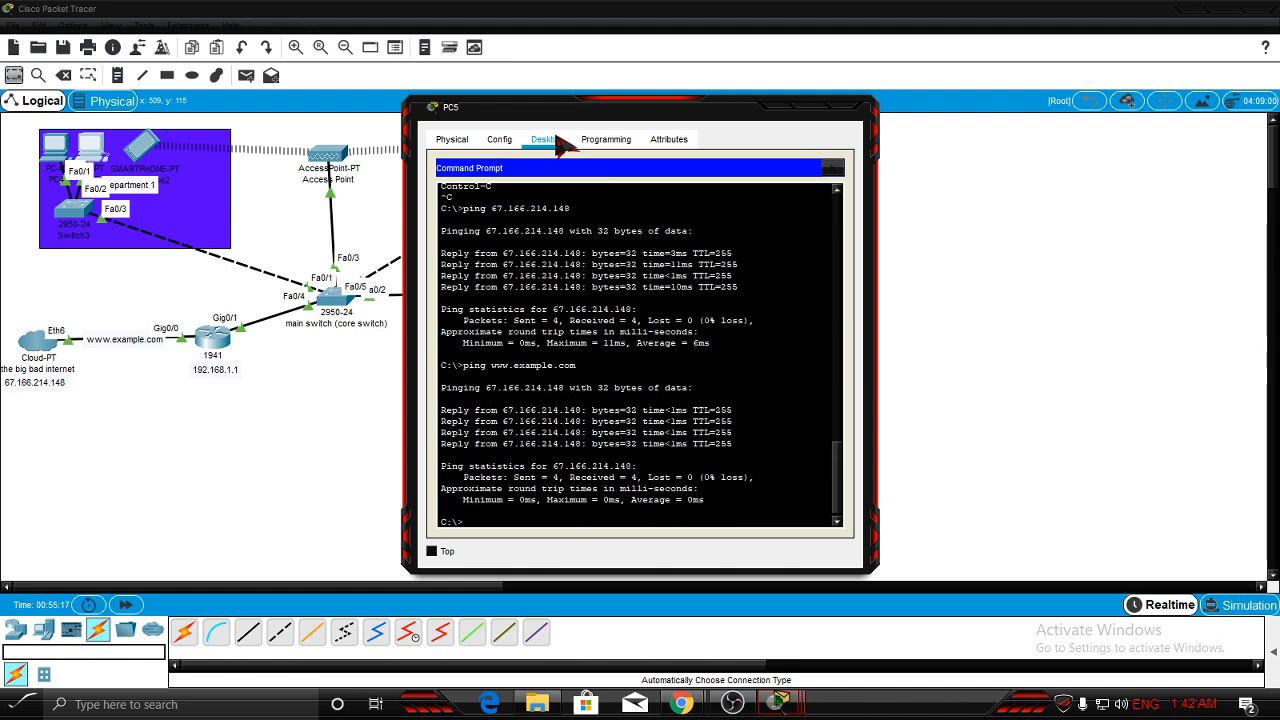
left_click(846, 112)
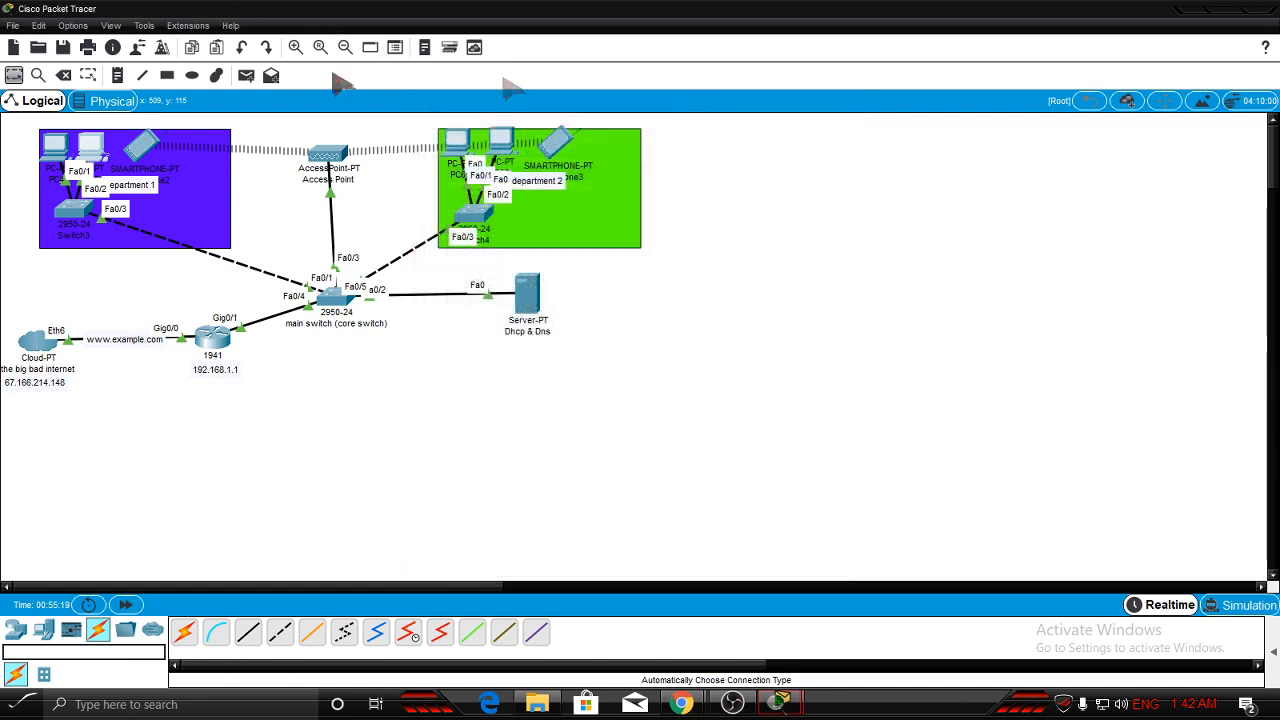
scroll(220, 360, "down", 1)
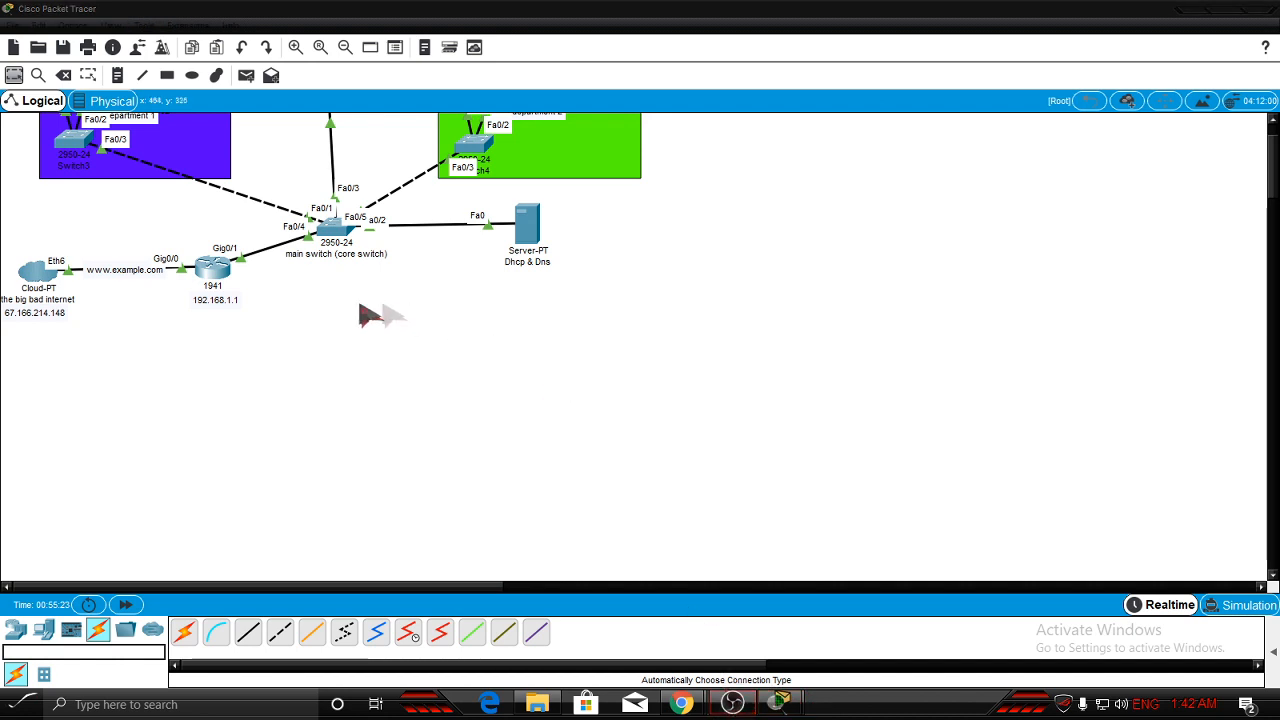
scroll(472, 273, "up", 1)
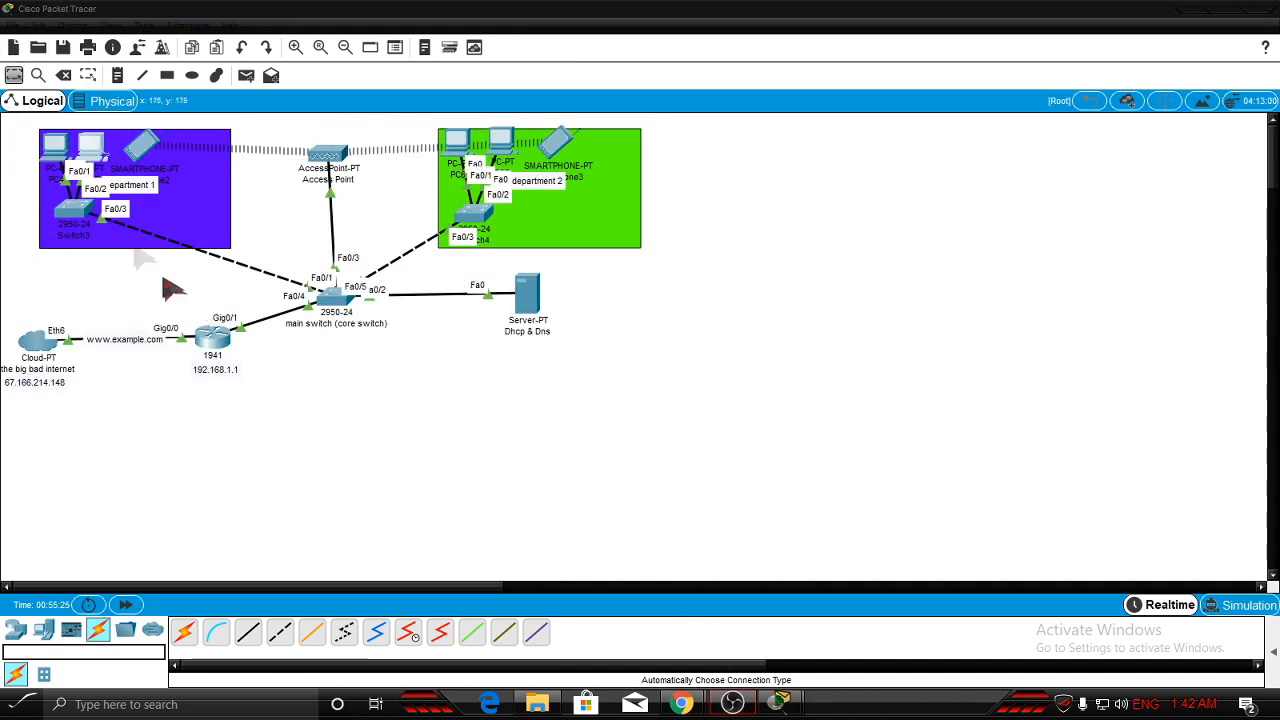